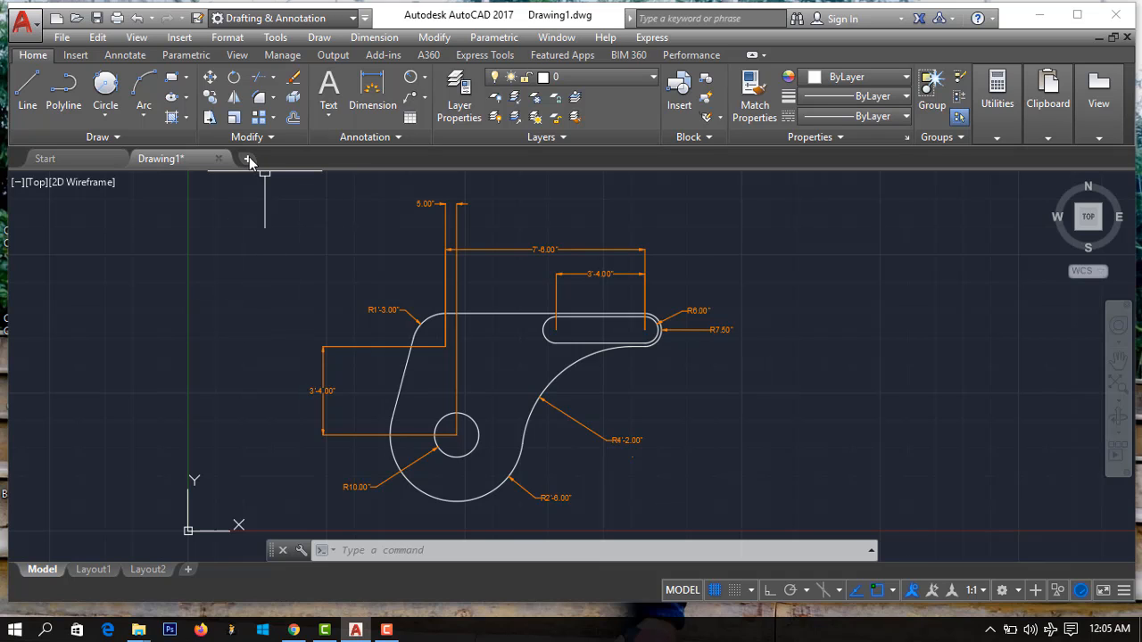
Step: Create a new blank drawing and go back to Drawing1
left_click(248, 159)
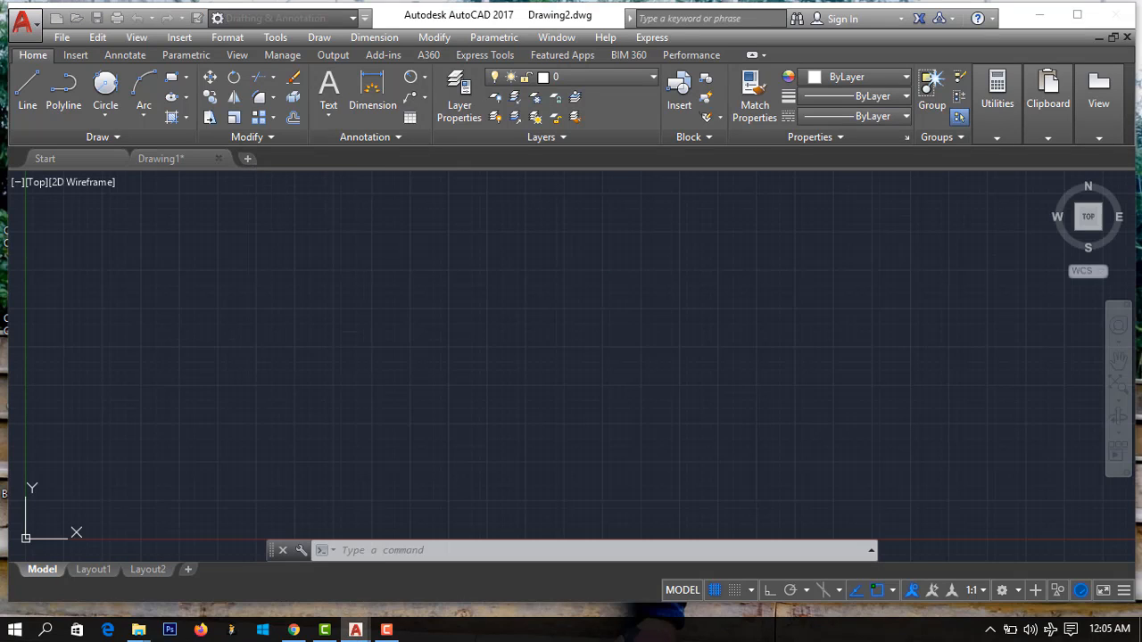
left_click(190, 159)
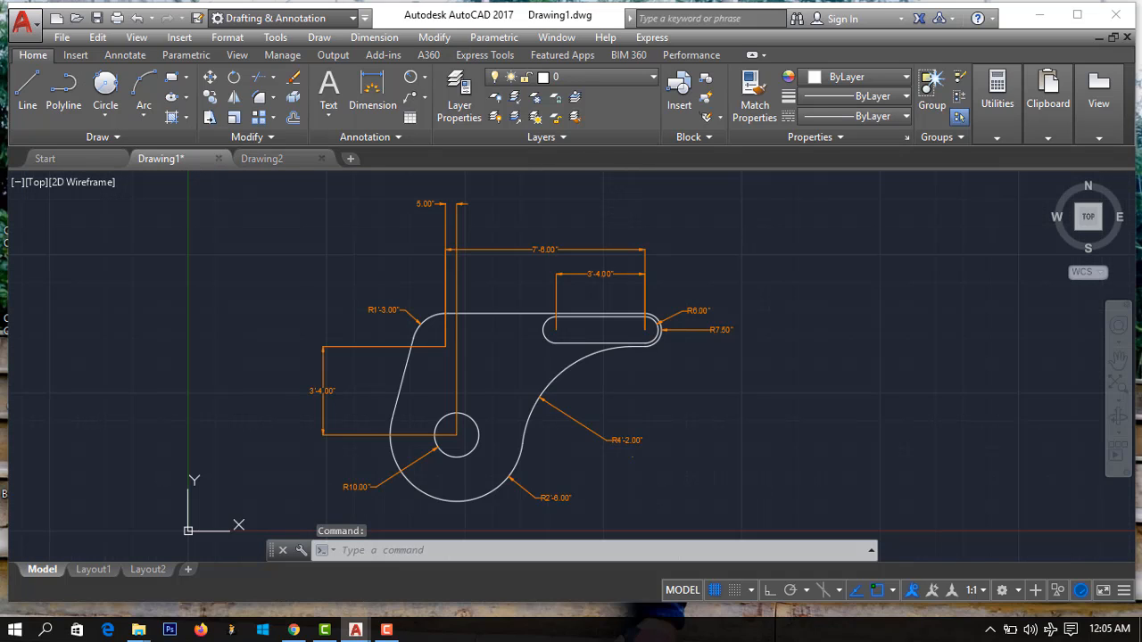
Step: Examine the reference part's linear and radius dimensions around the slot, the rounded corner, the concave arc and the concentric circles
scroll(464, 464, "up", 2)
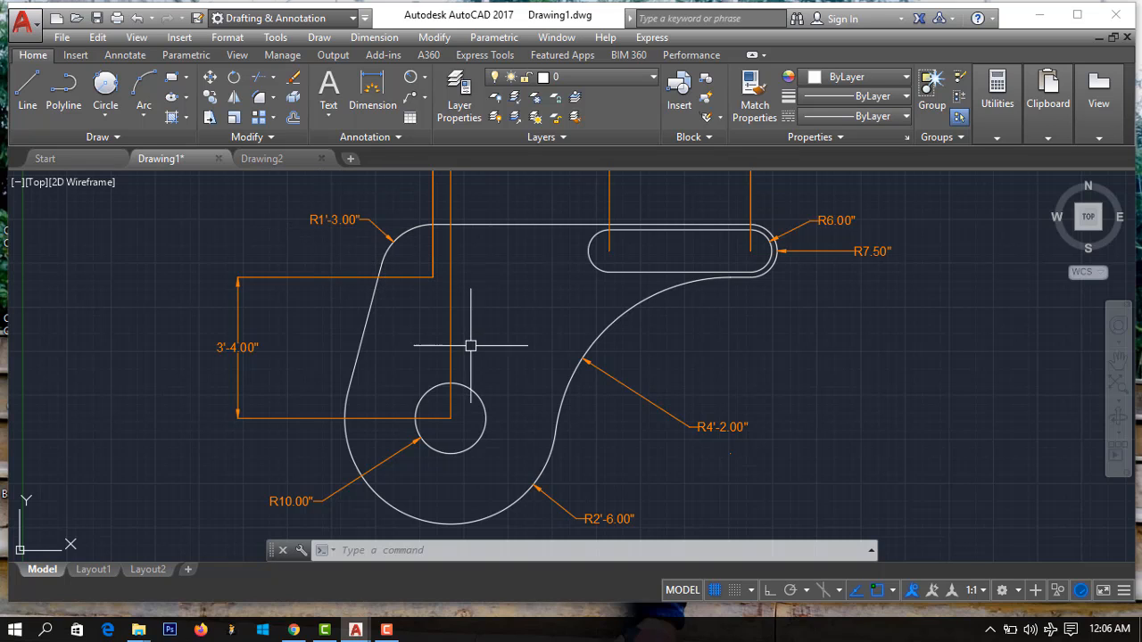
scroll(469, 345, "up", 3)
scroll(470, 350, "down", 5)
scroll(445, 318, "down", 2)
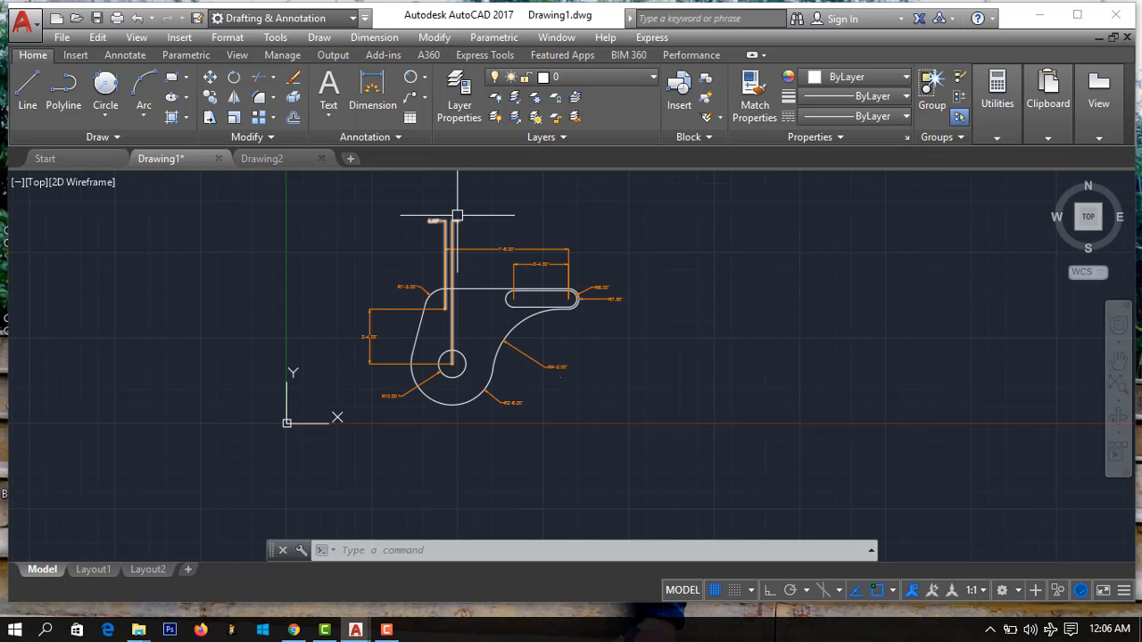
scroll(450, 225, "up", 9)
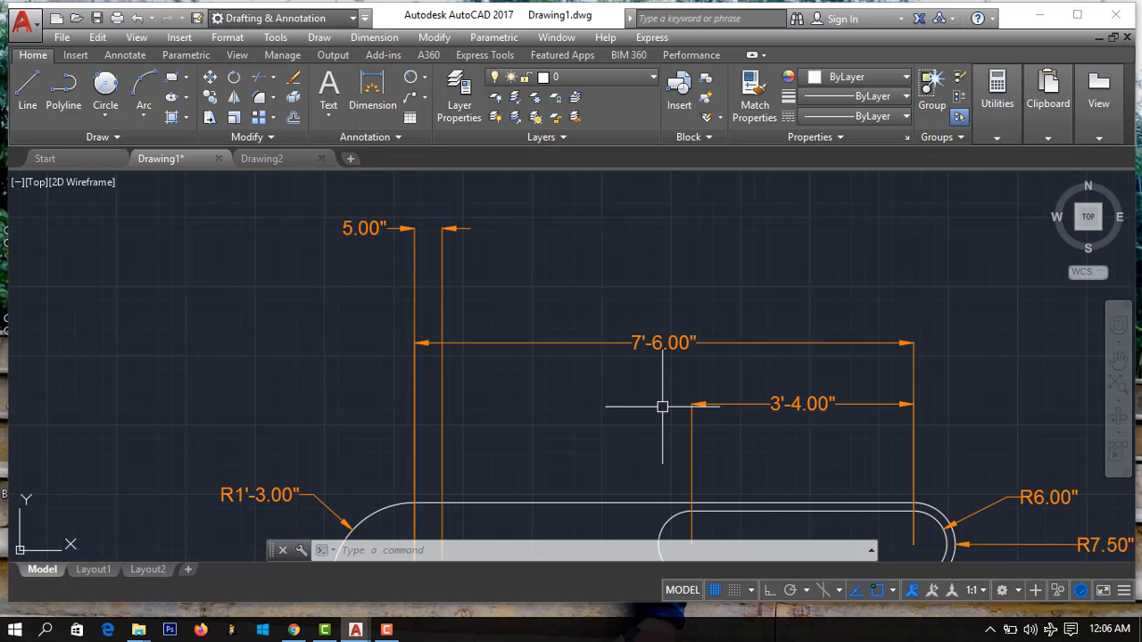
scroll(661, 405, "down", 4)
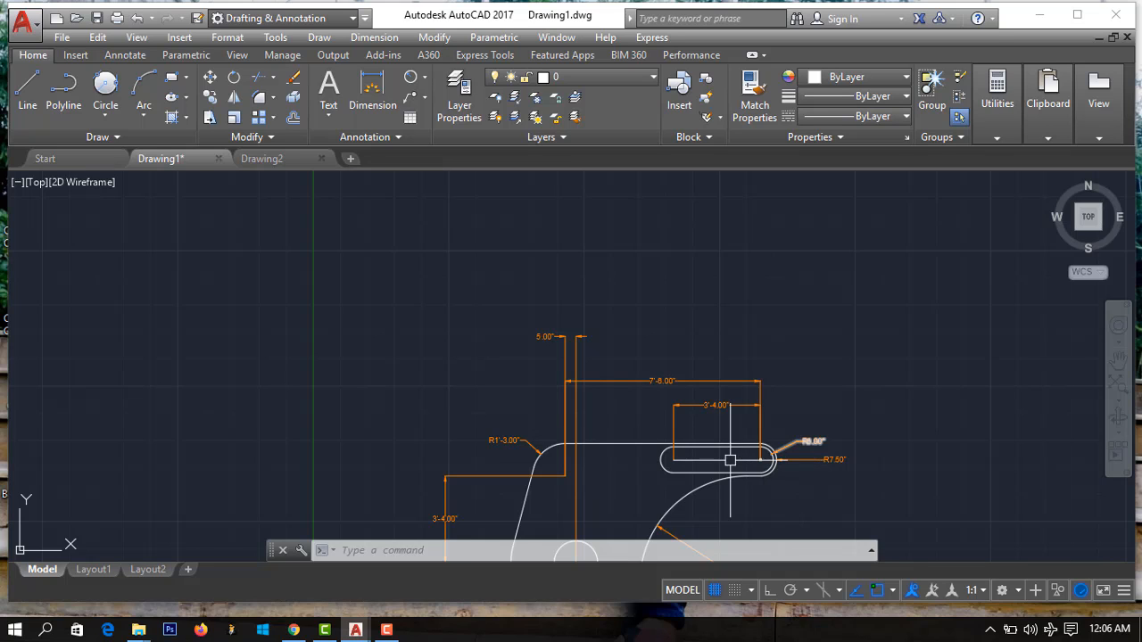
scroll(732, 461, "down", 2)
scroll(732, 461, "up", 6)
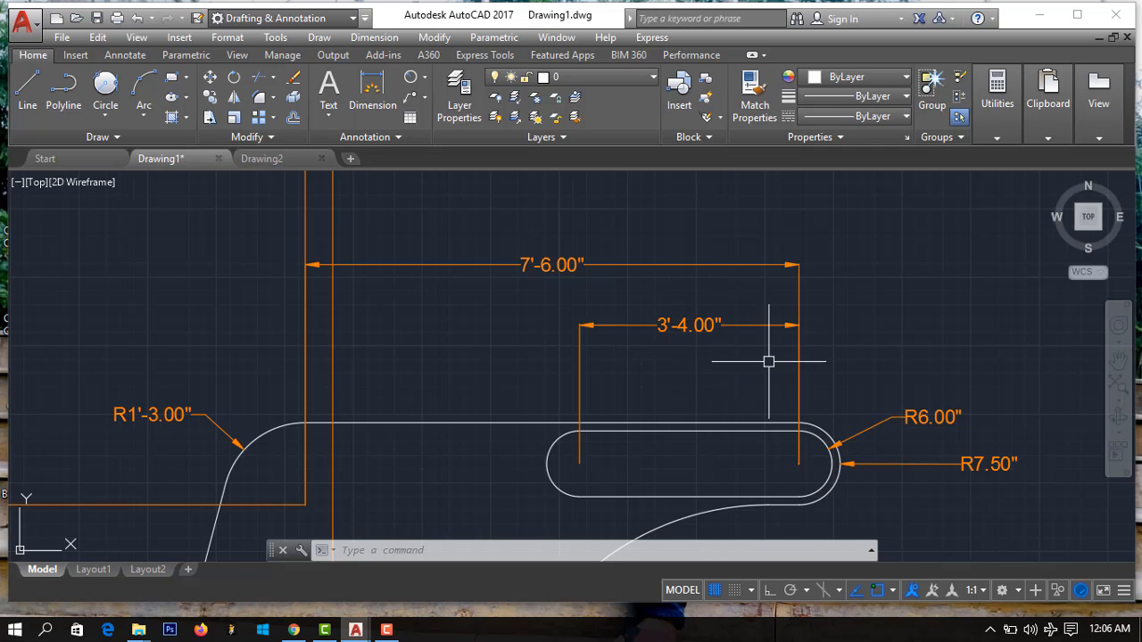
scroll(834, 464, "up", 3)
scroll(870, 470, "down", 3)
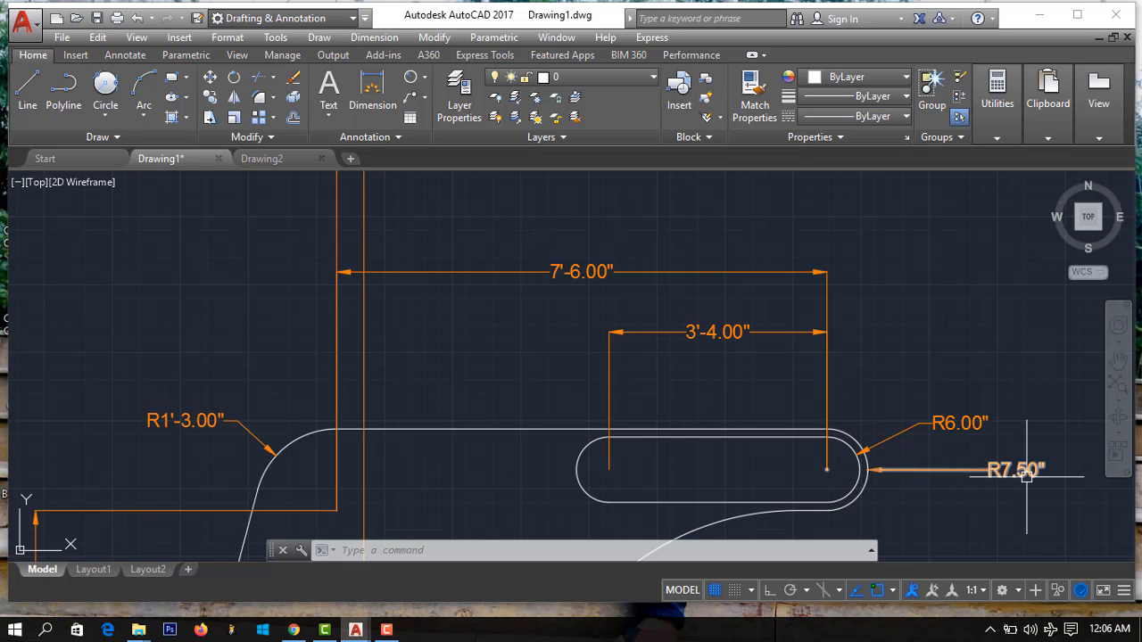
scroll(949, 502, "up", 3)
scroll(949, 503, "down", 3)
middle_click_drag(788, 395, 730, 282)
middle_click_drag(761, 491, 770, 421)
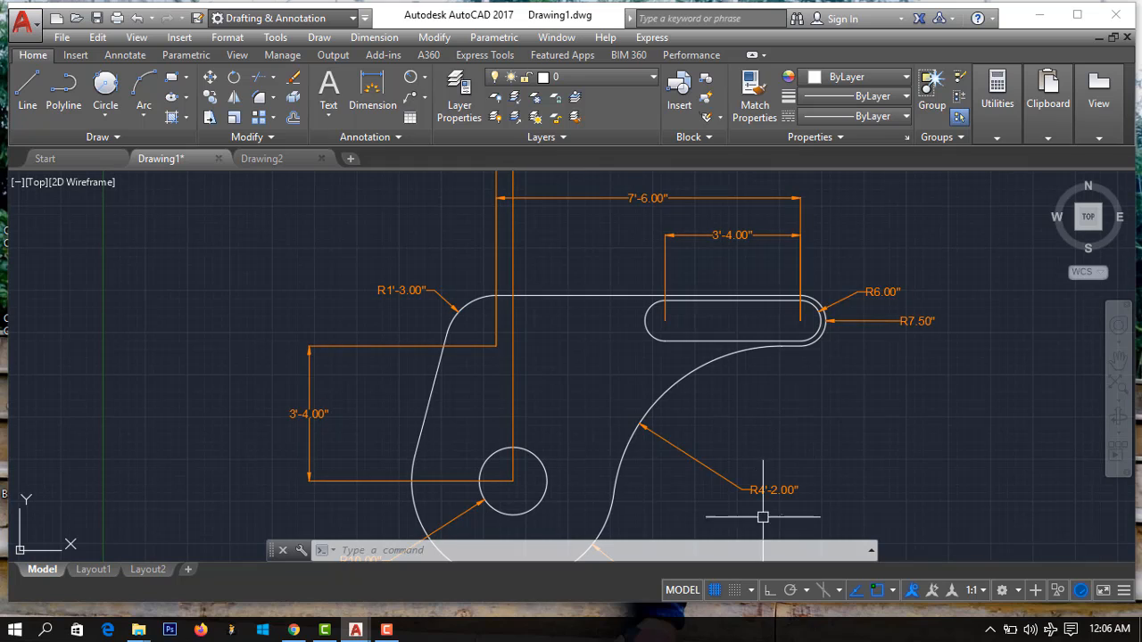
scroll(765, 502, "up", 2)
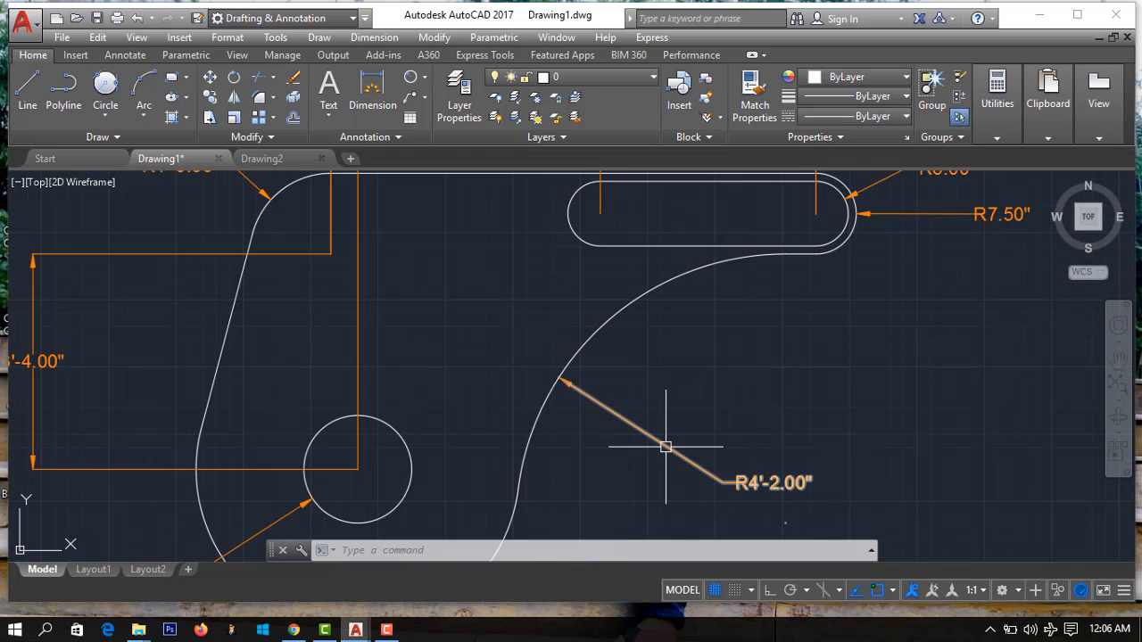
scroll(584, 424, "up", 7)
scroll(584, 424, "down", 13)
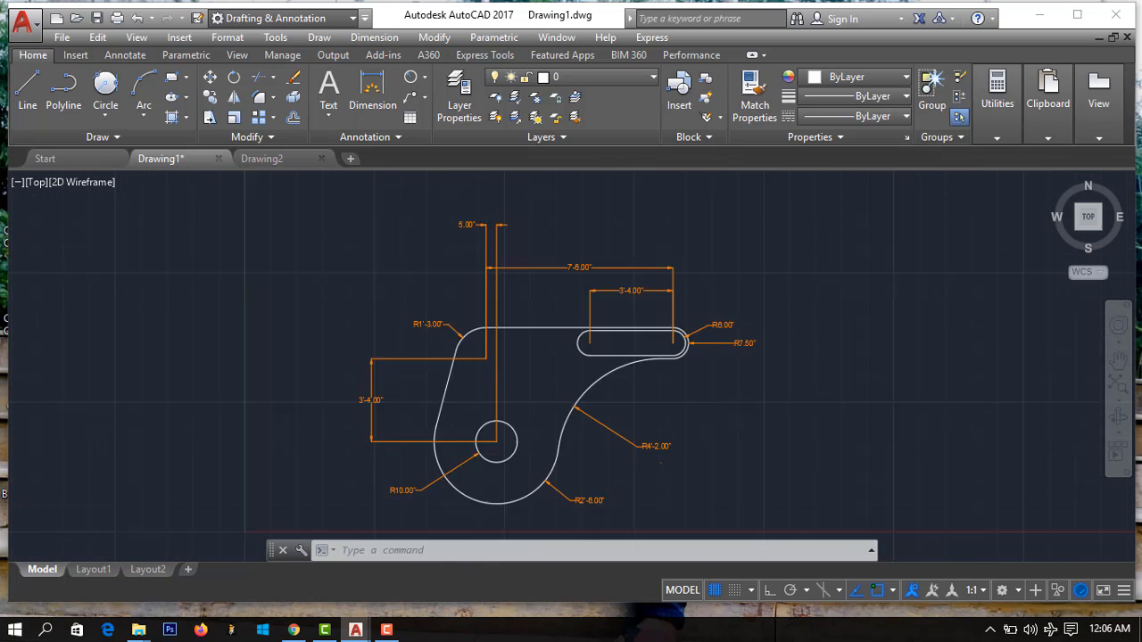
Step: In Drawing2, set the Standard dimension style's primary units to Engineering with a precision of 0'-0.00"
left_click(279, 160)
left_click(369, 140)
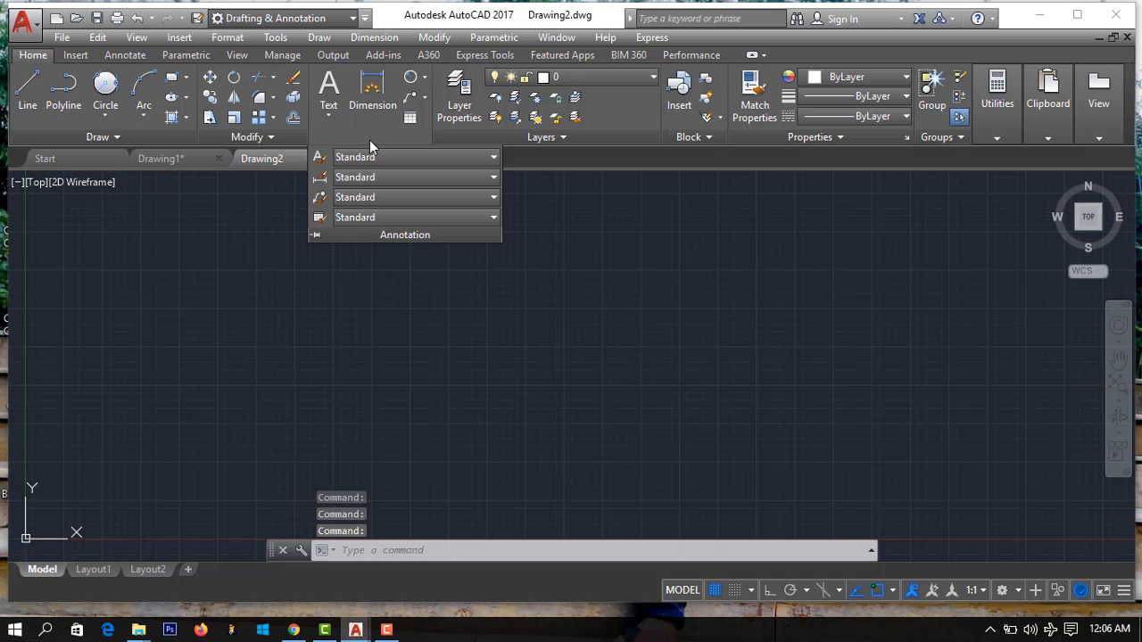
left_click(358, 179)
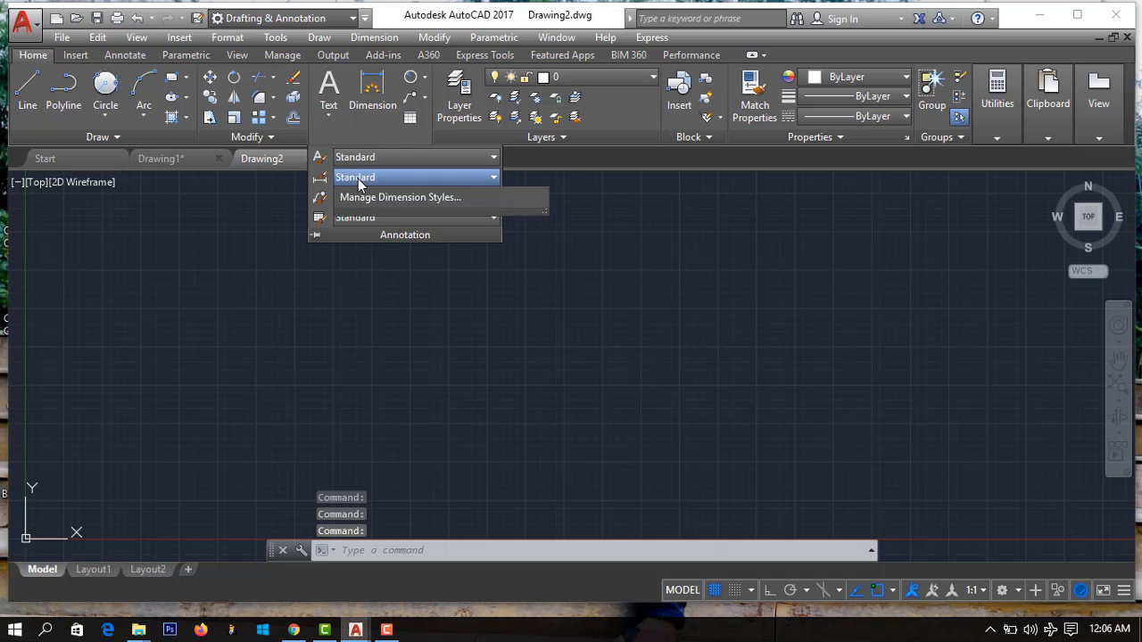
left_click(373, 280)
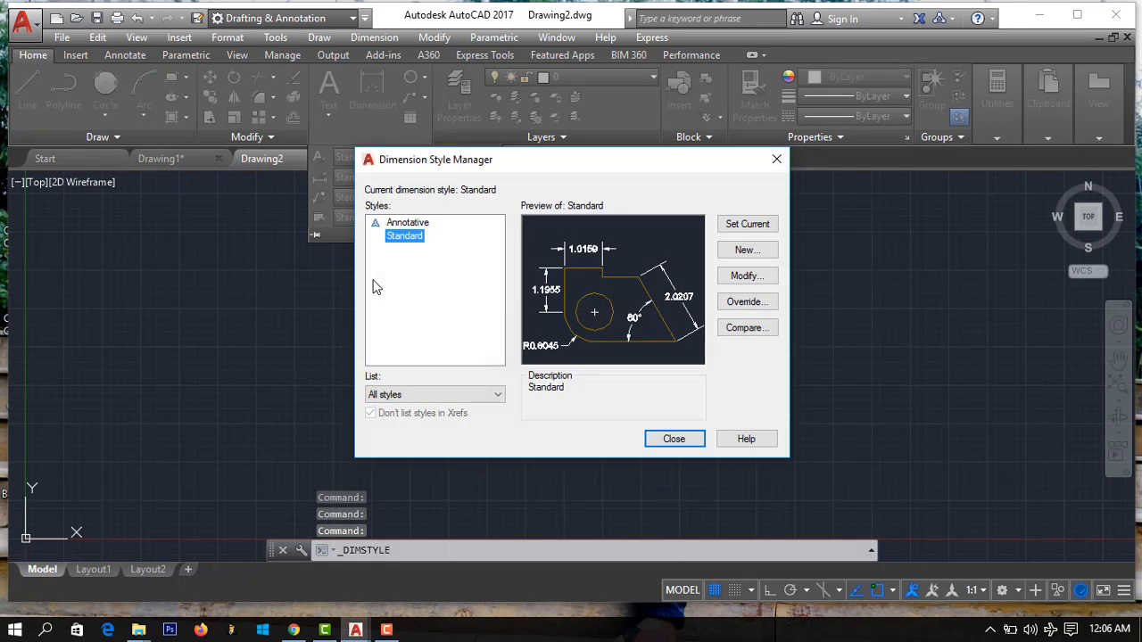
left_click(746, 277)
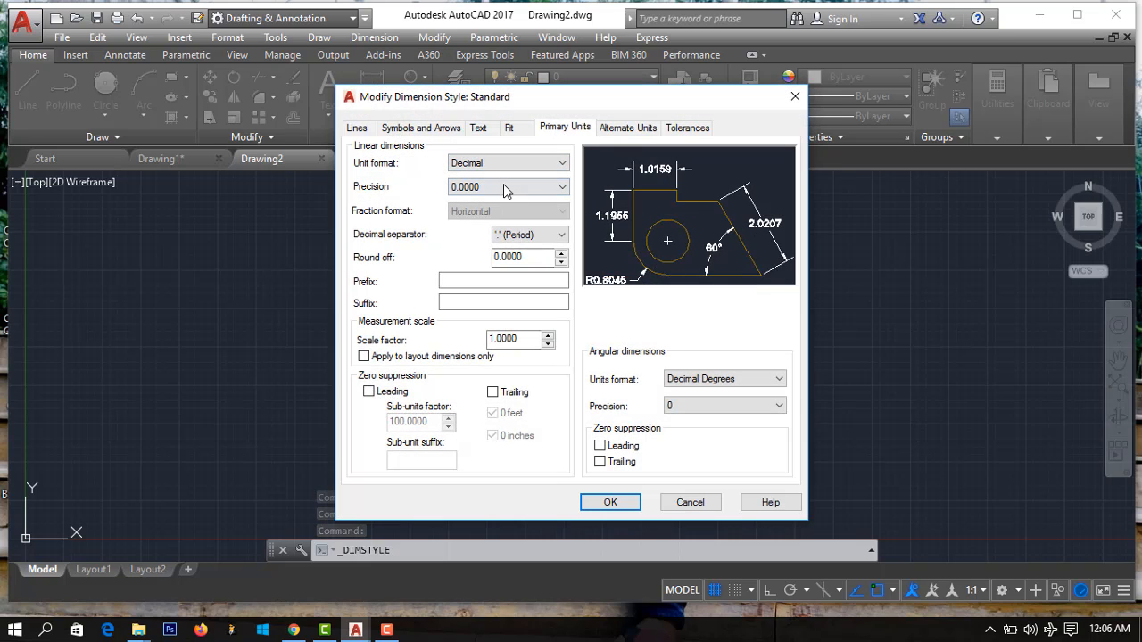
left_click(507, 164)
left_click(498, 201)
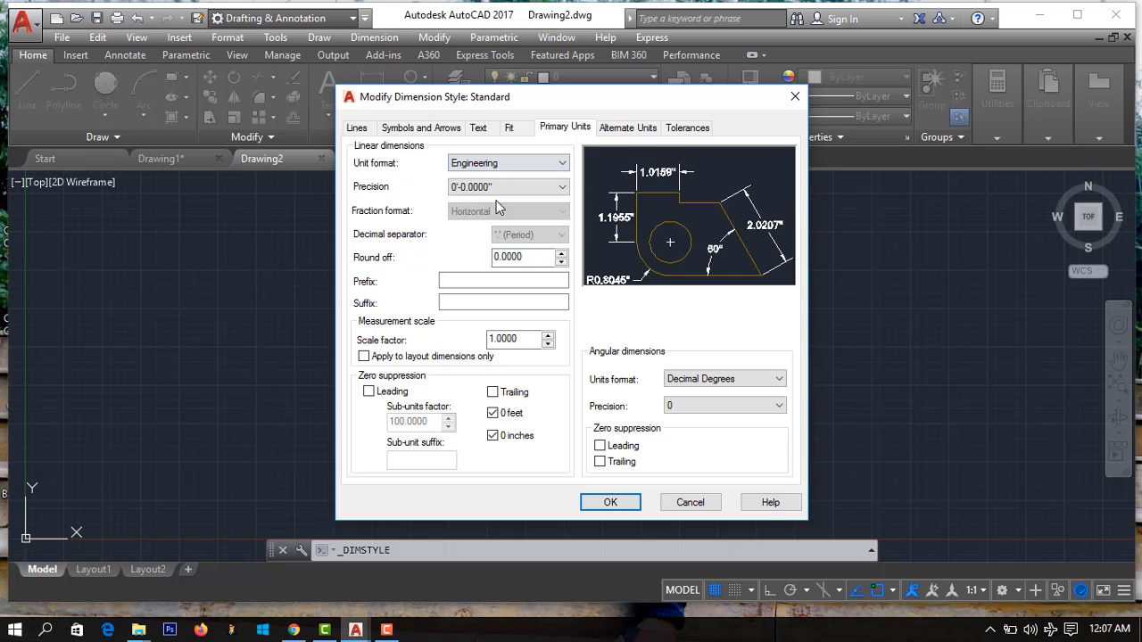
left_click(534, 188)
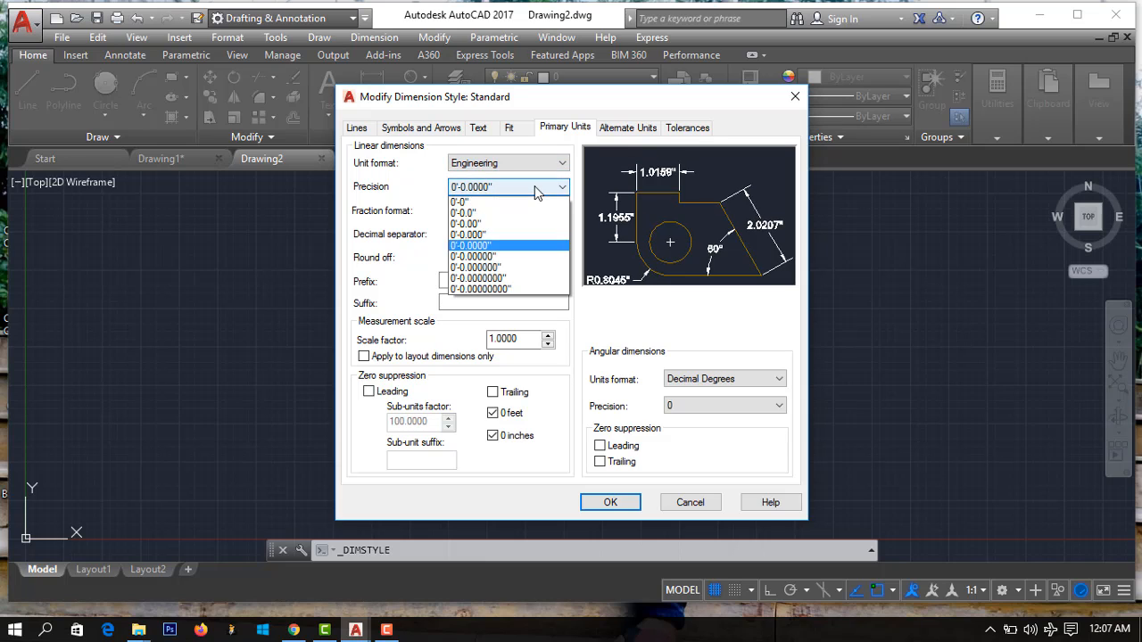
left_click(507, 222)
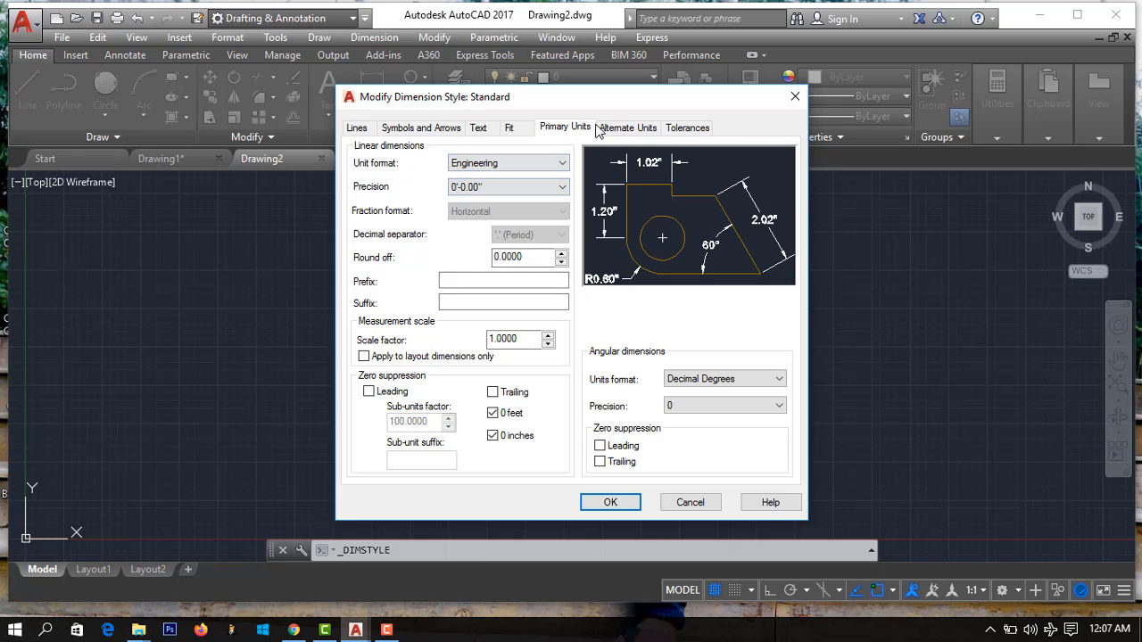
Step: Set the Standard dimension style's text height to 2.5 and arrow size to 2.5, and save the style
left_click(478, 127)
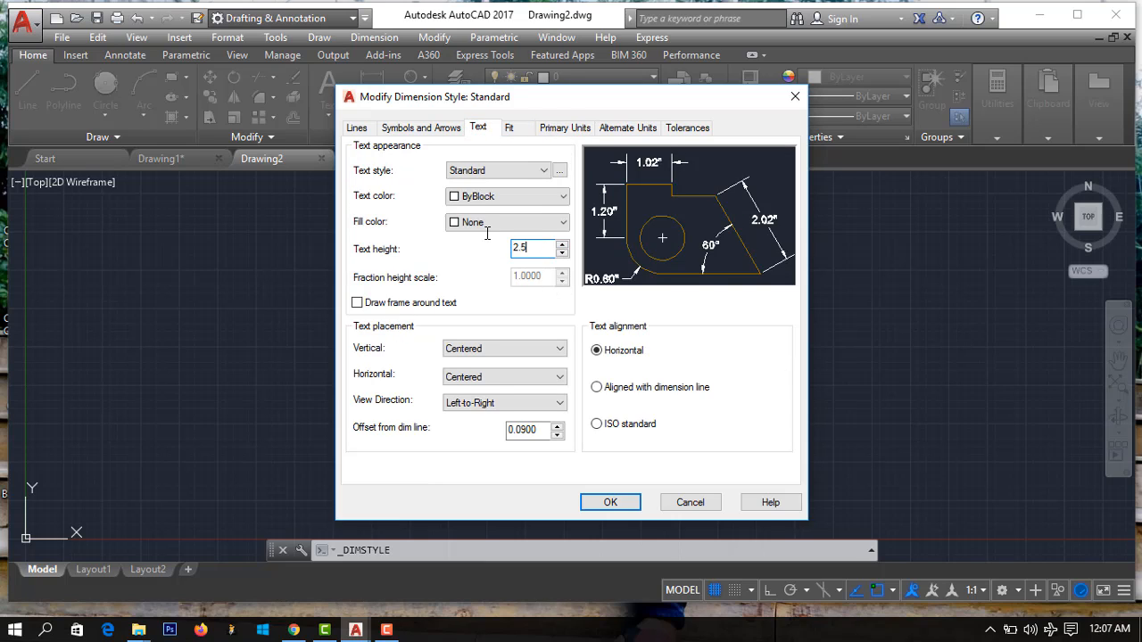
left_click(411, 128)
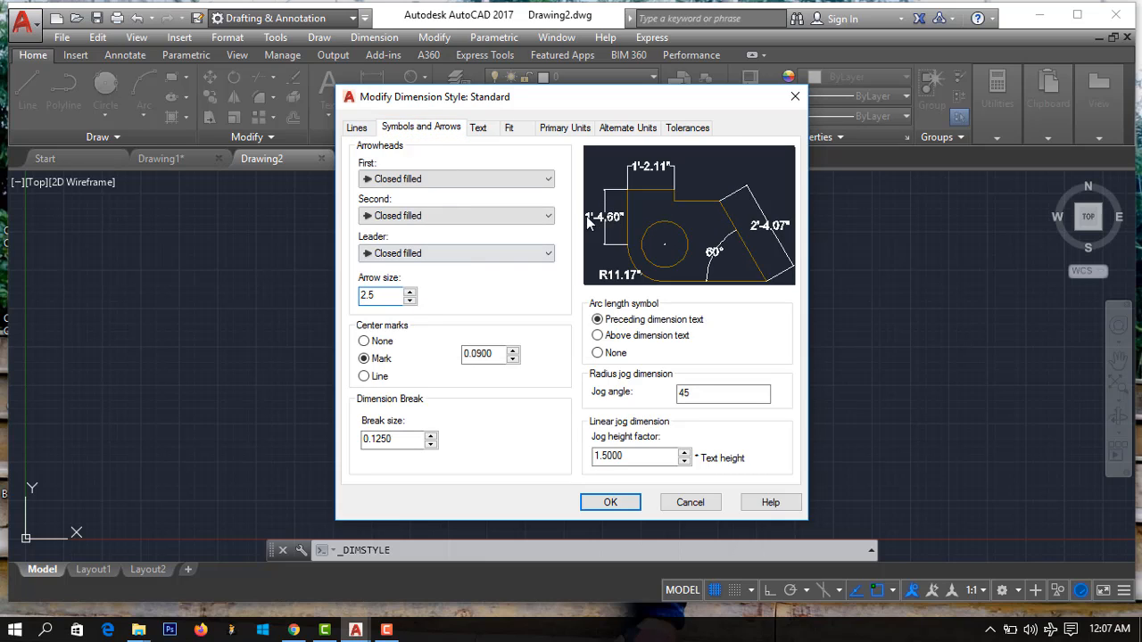
left_click(357, 128)
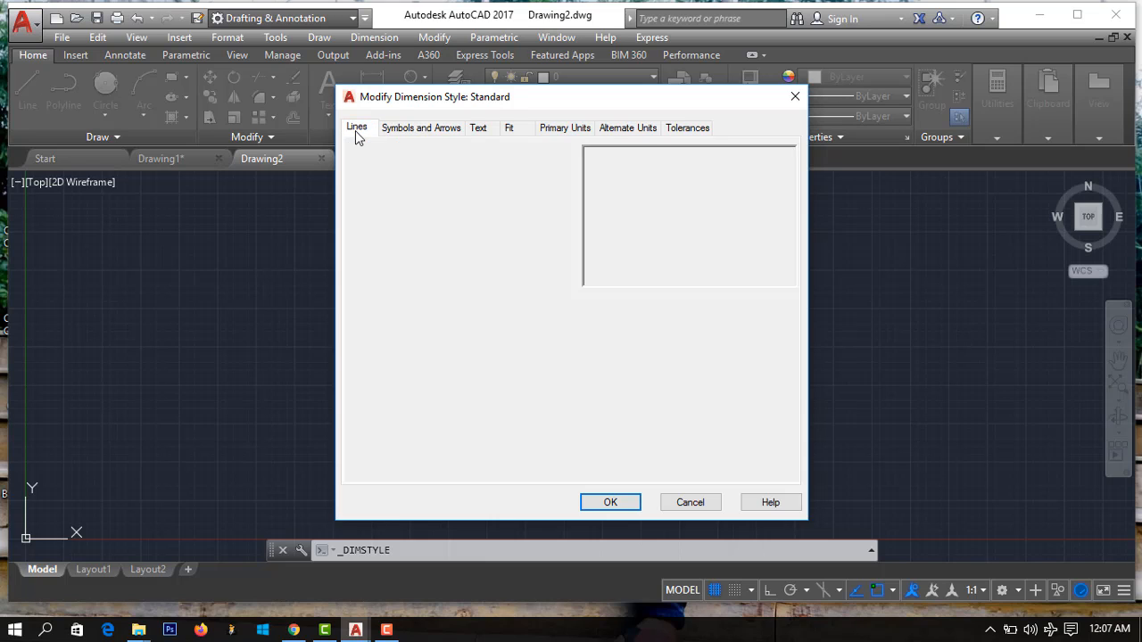
left_click(550, 130)
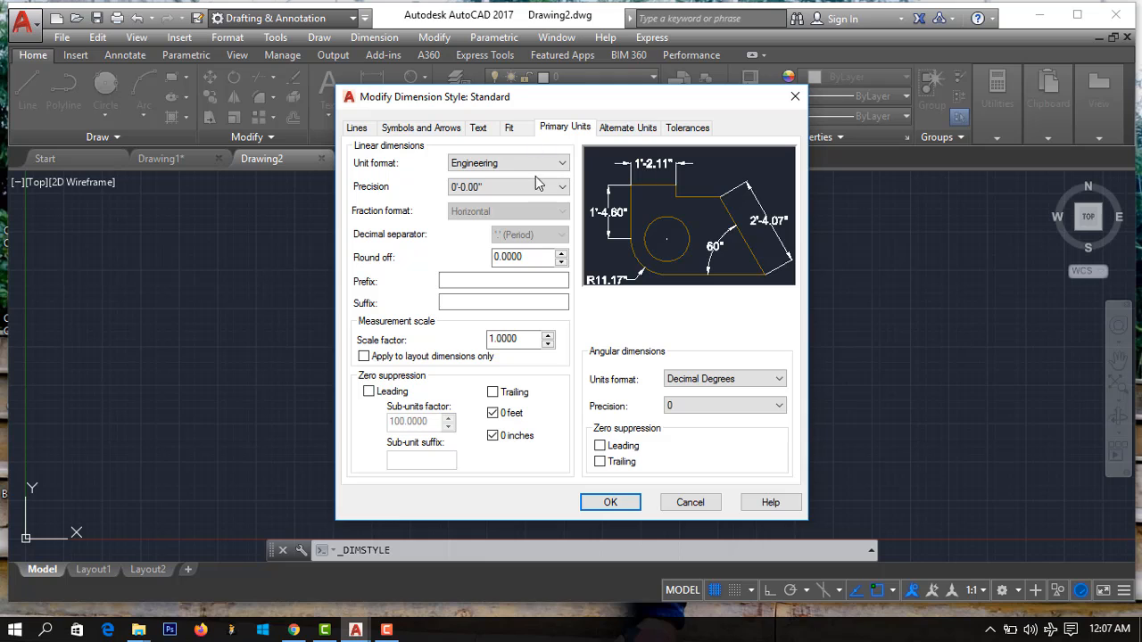
left_click(628, 503)
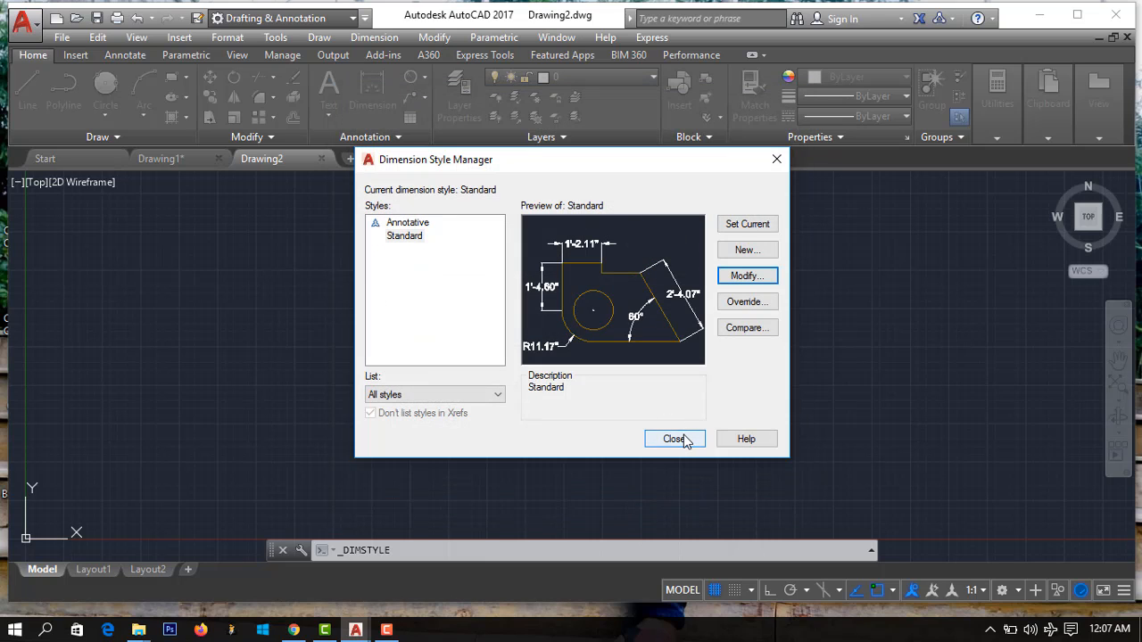
left_click(675, 439)
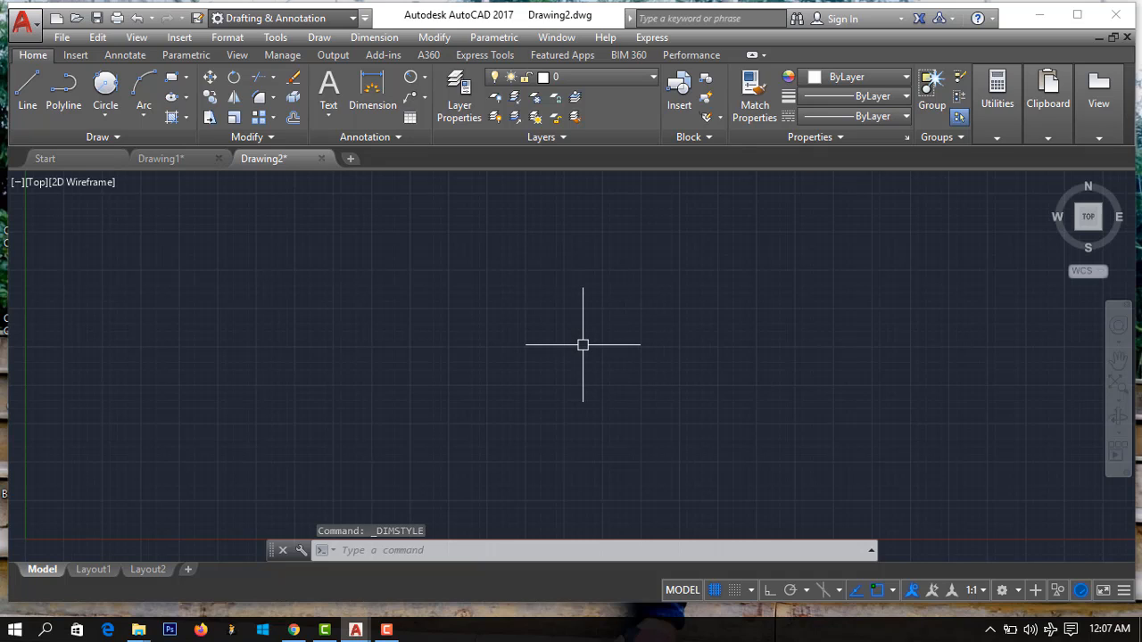
Step: Create a layer named Dimension with index color 12
type("layer")
key("Return")
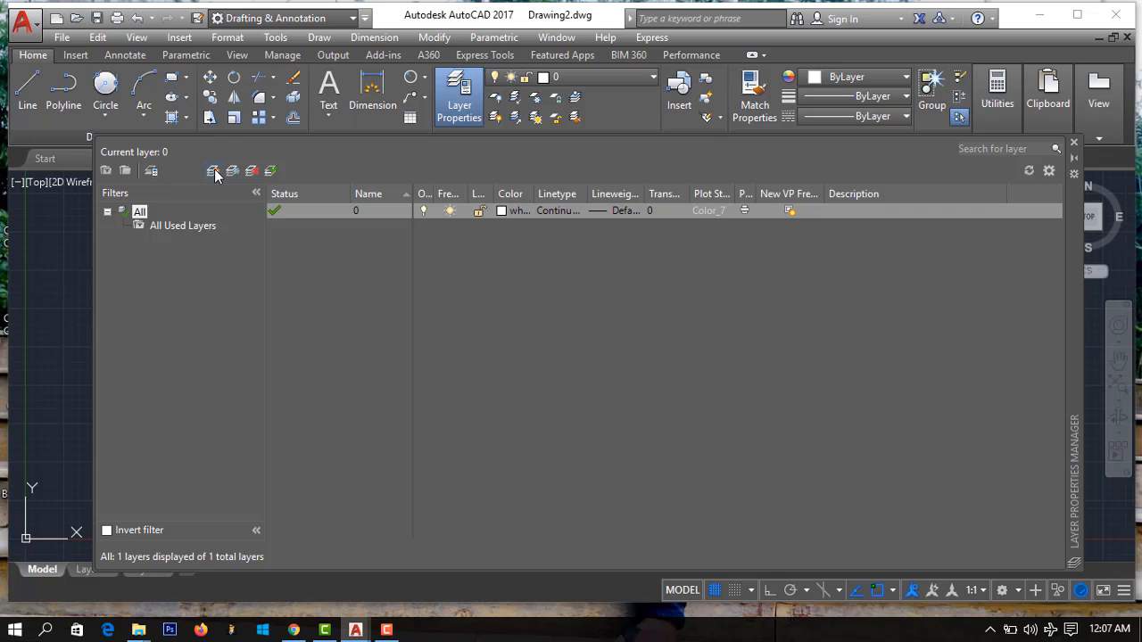
key("alt+n")
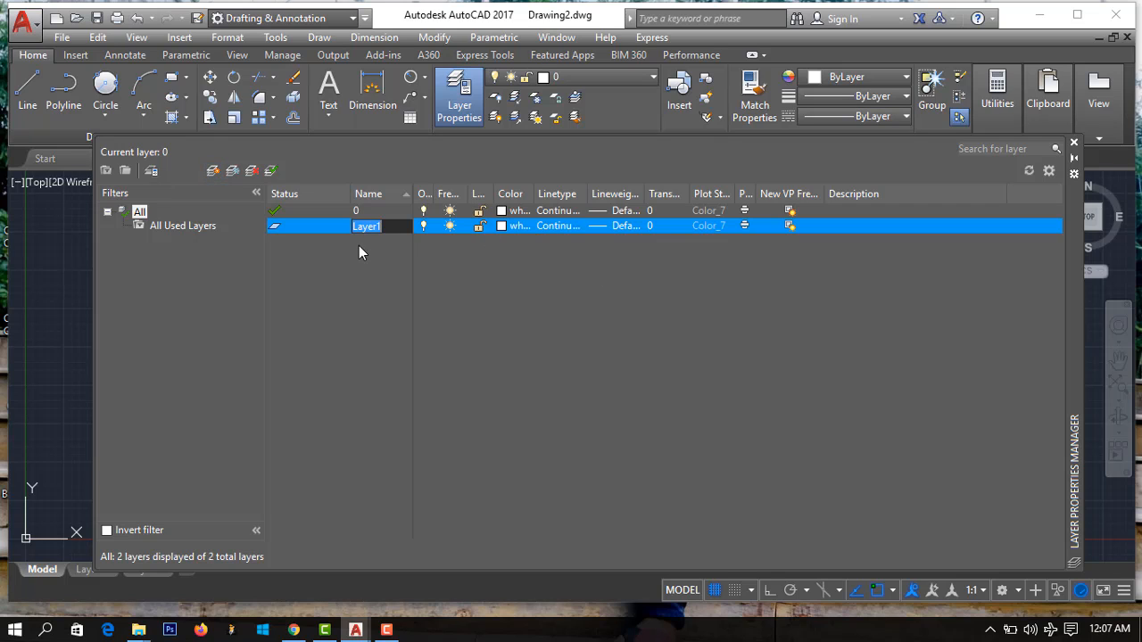
type("Dimenst")
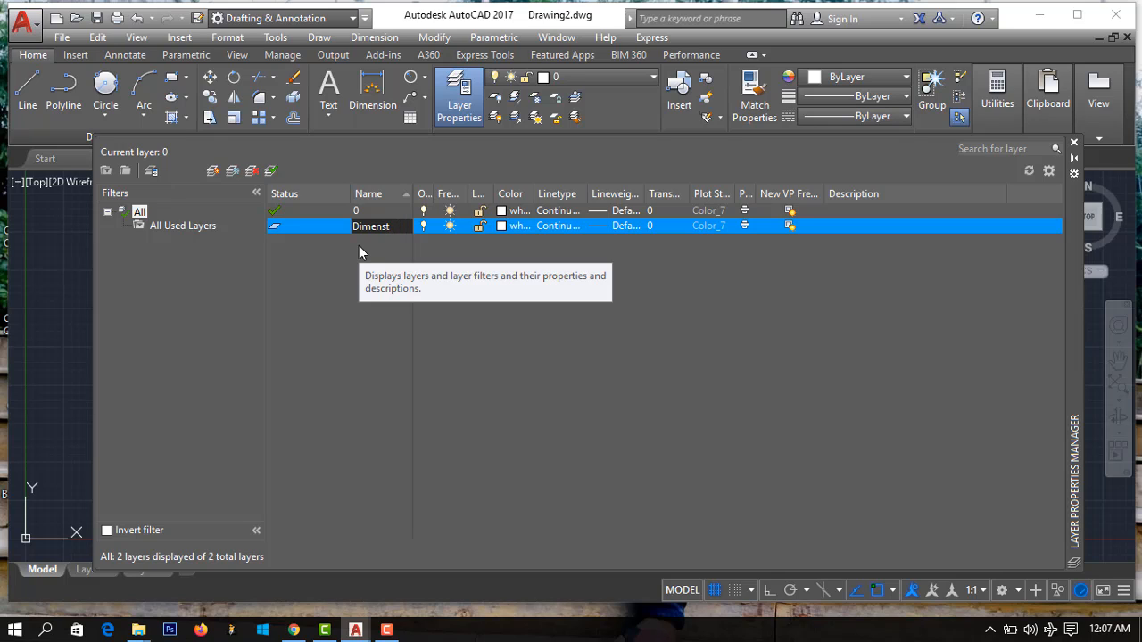
type("iion")
left_click(501, 227)
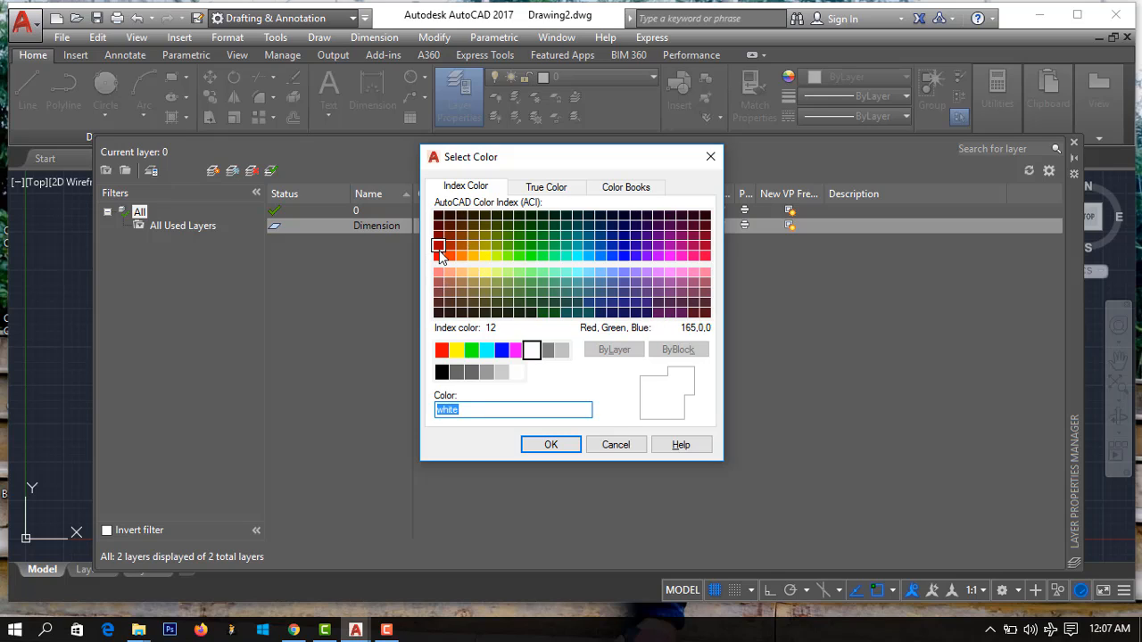
left_click(439, 250)
key("Return")
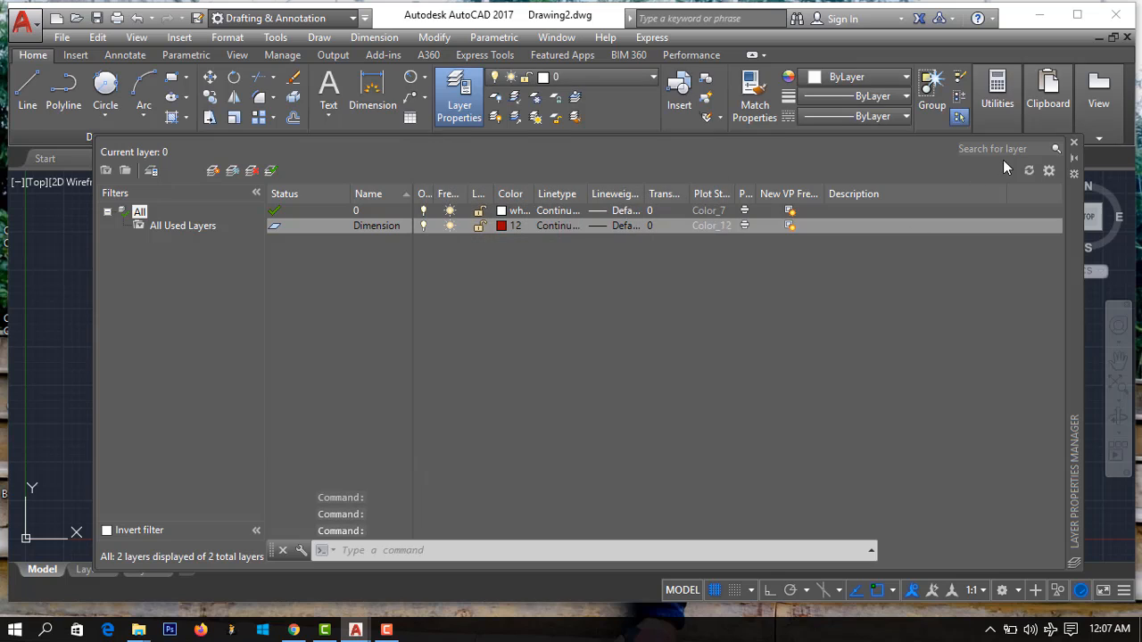
left_click(1073, 143)
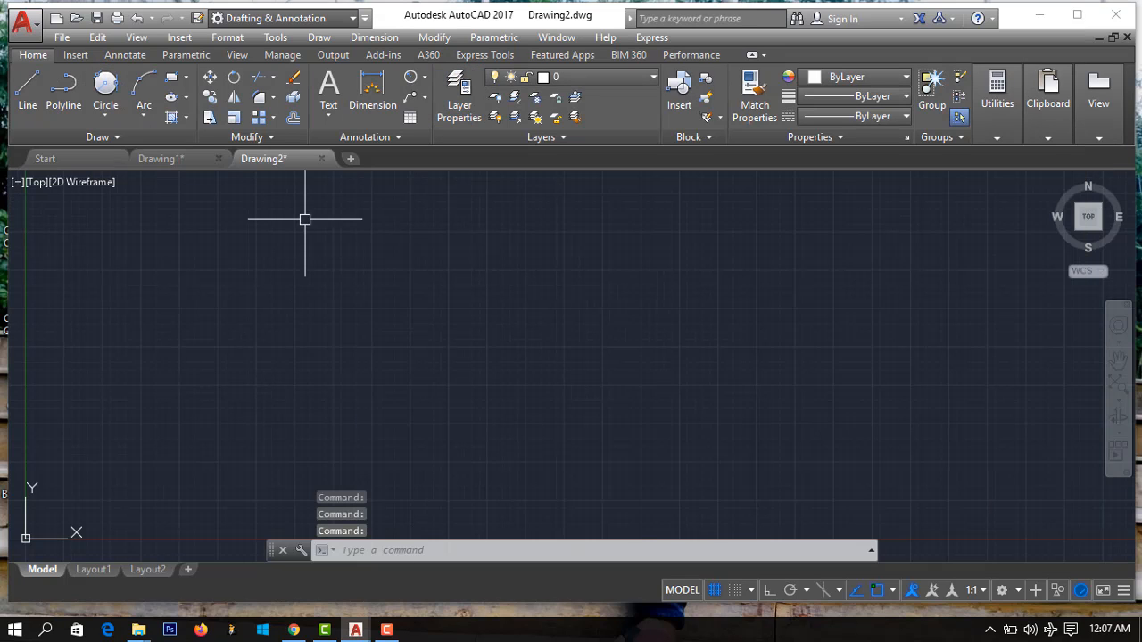
Step: Draw a circle with a radius of 30 by center and radius in the empty drawing area
left_click(102, 117)
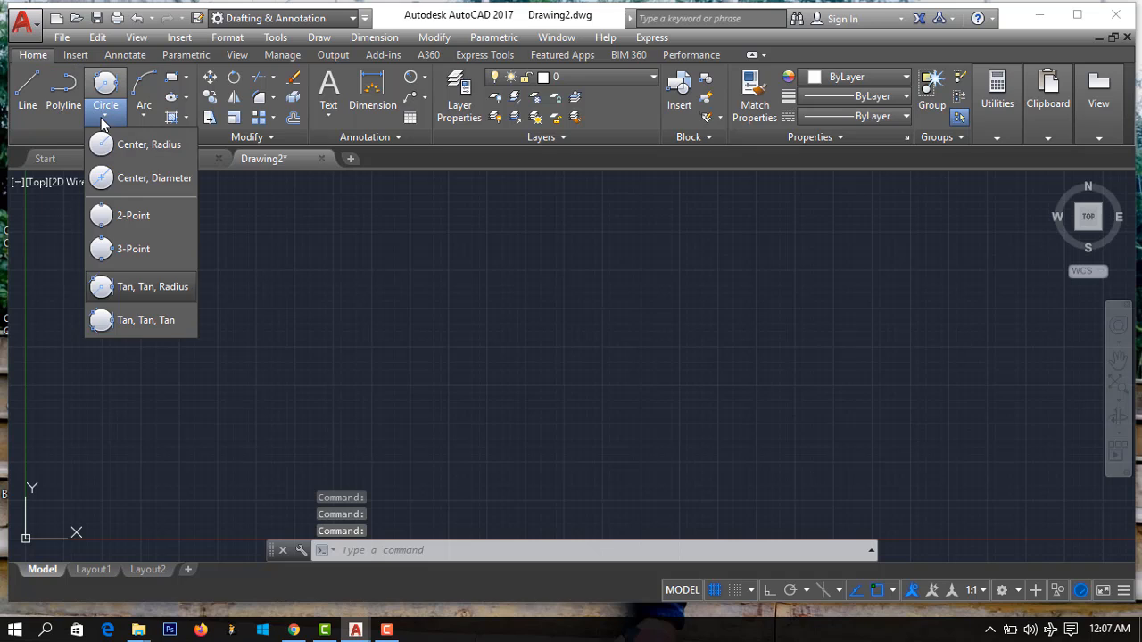
left_click(136, 149)
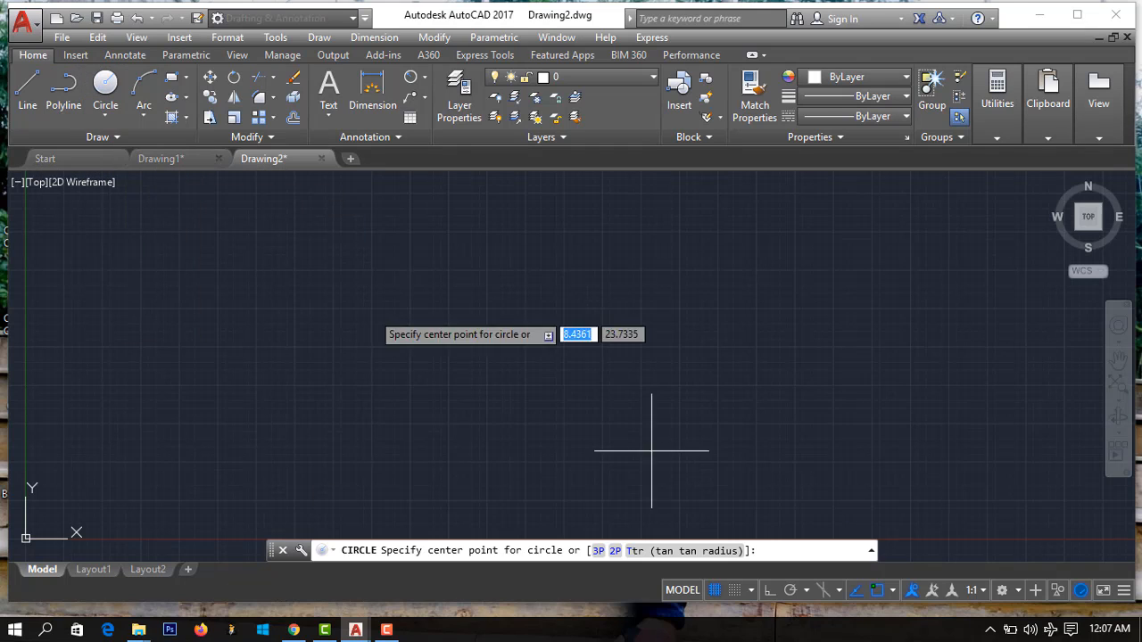
left_click(711, 339)
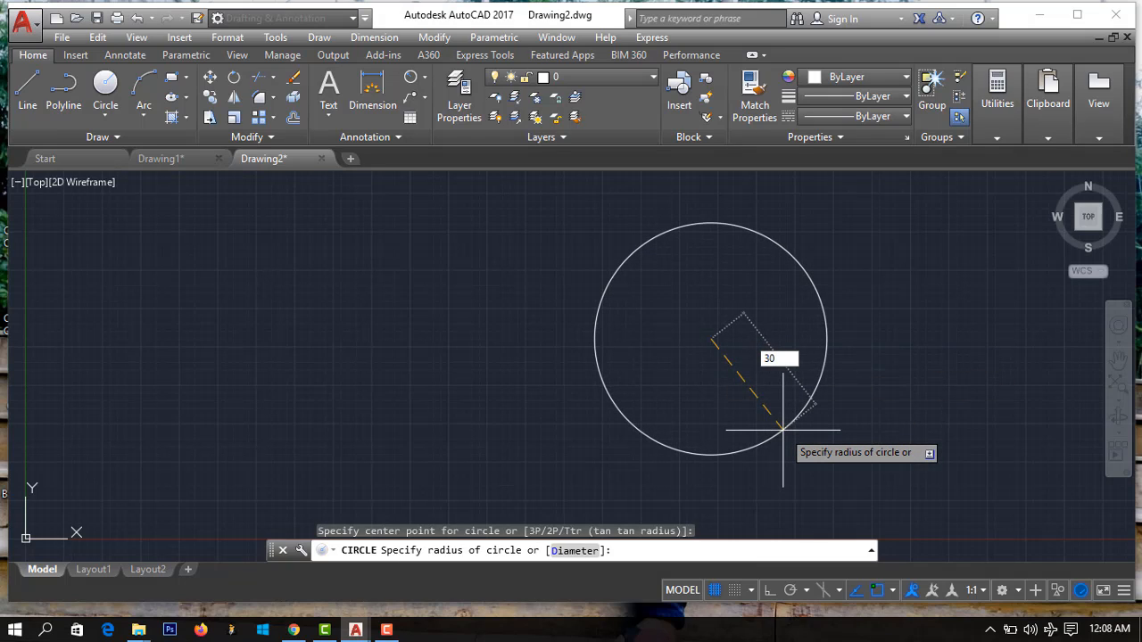
key("Return")
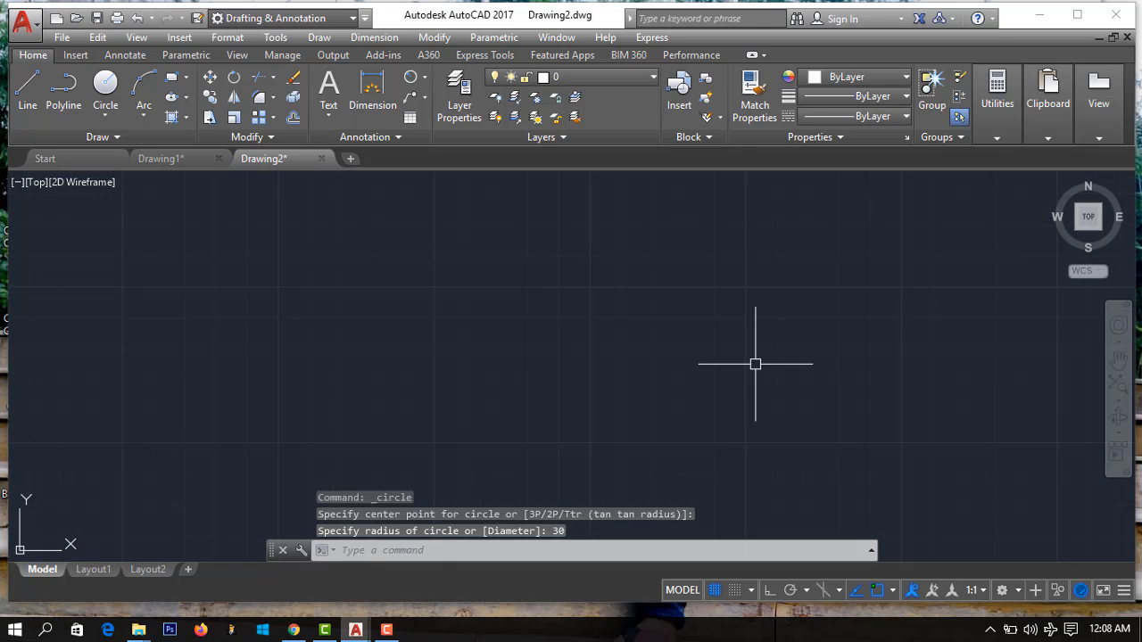
scroll(755, 359, "down", 5)
scroll(844, 329, "up", 3)
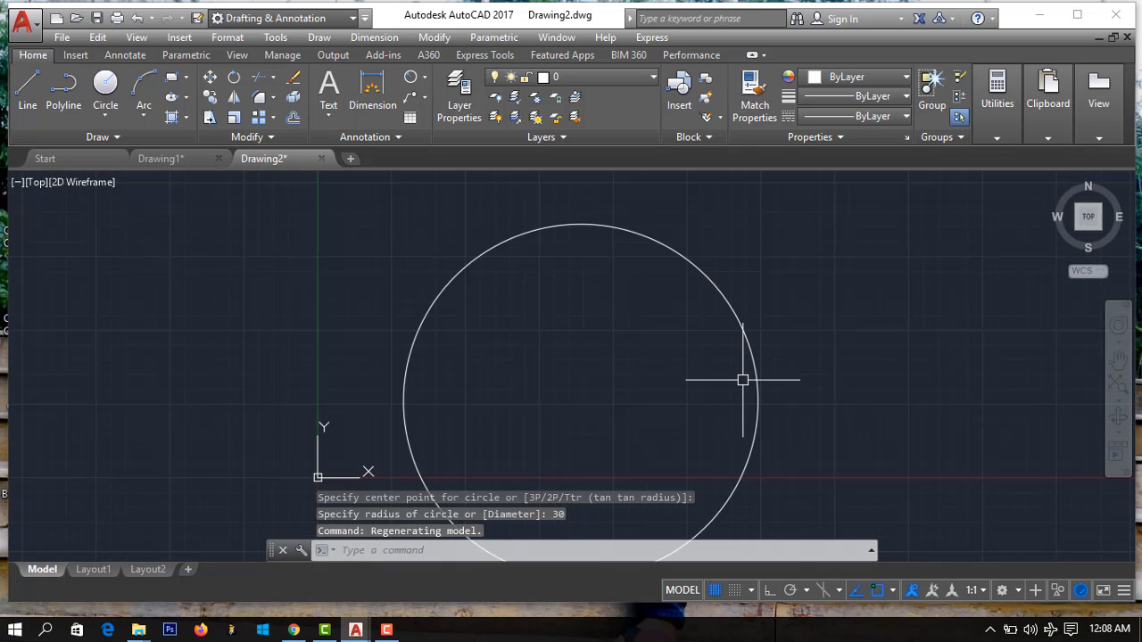
Step: Draw a second circle with a radius of 10, concentric with the 30-radius circle
scroll(741, 375, "down", 2)
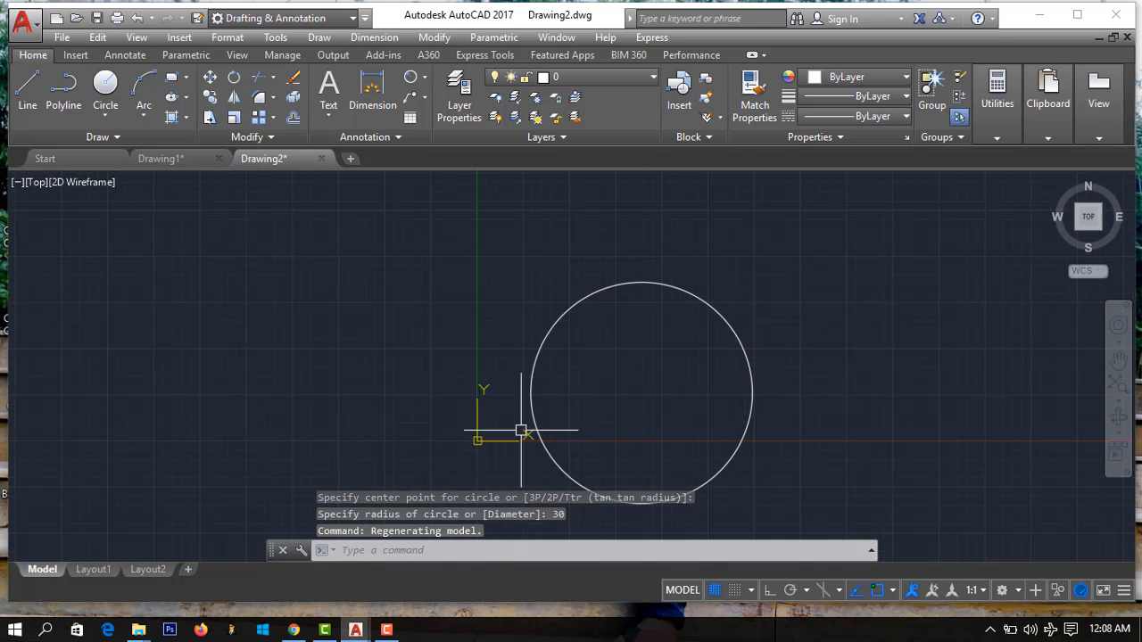
left_click(102, 83)
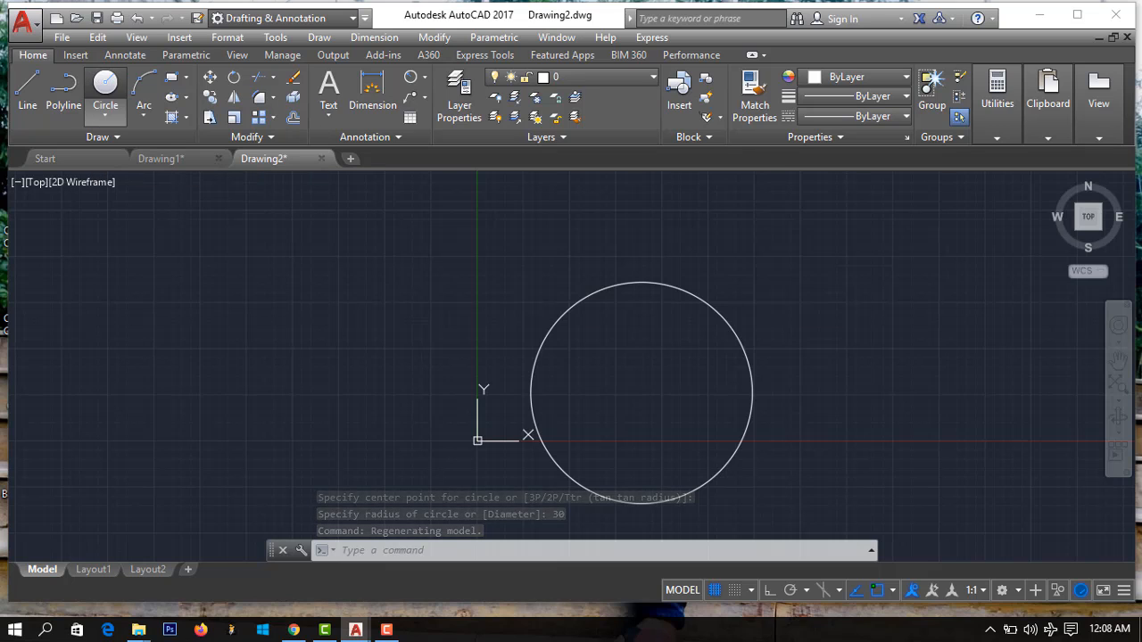
left_click(641, 392)
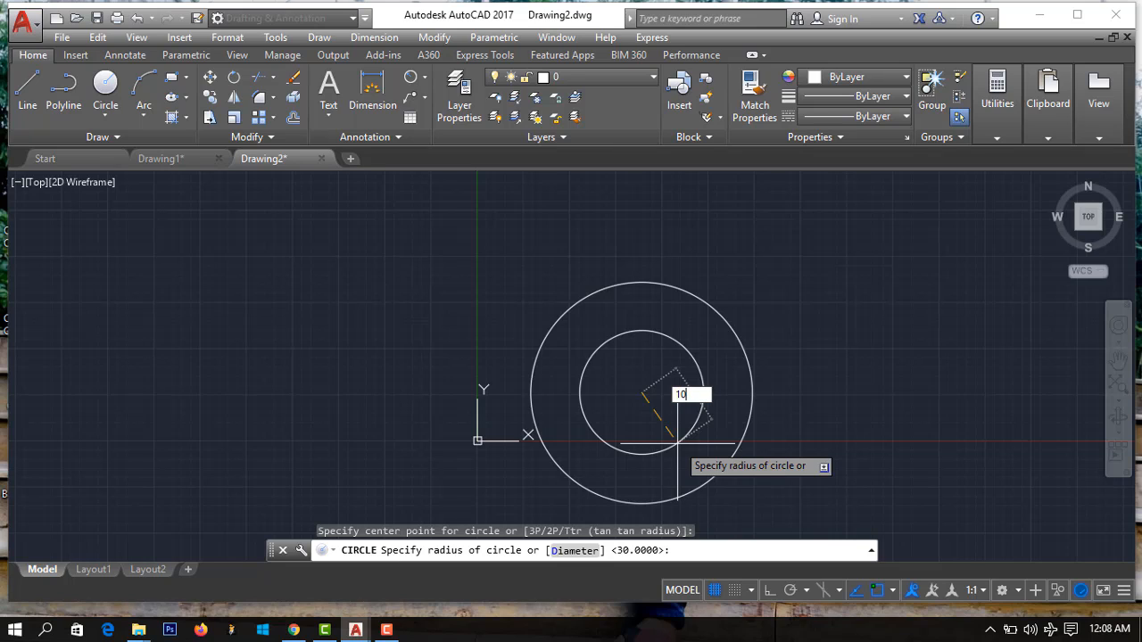
key("Return")
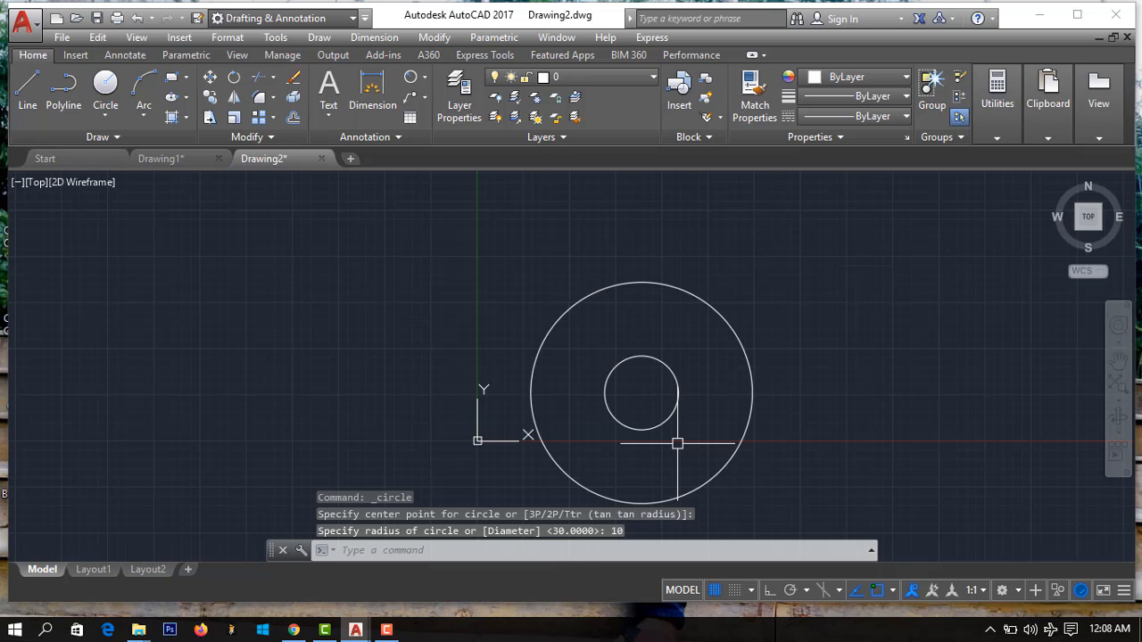
Step: Examine the hole and upper-left corner dimensions of the bracket in Drawing1, and return to Drawing2
scroll(630, 390, "down", 2)
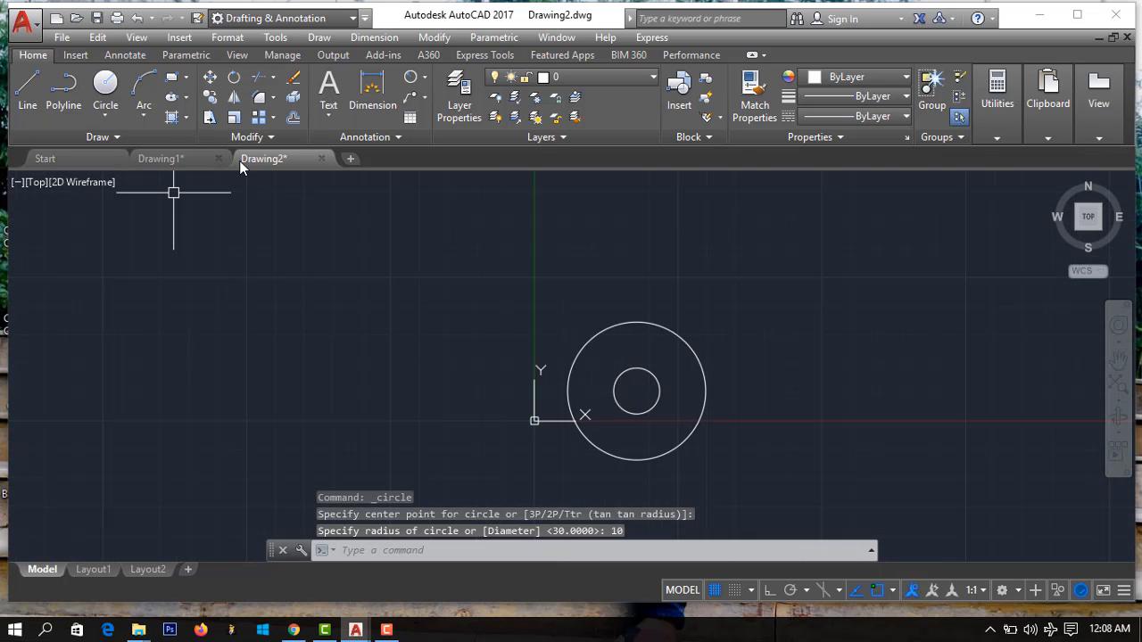
left_click(185, 157)
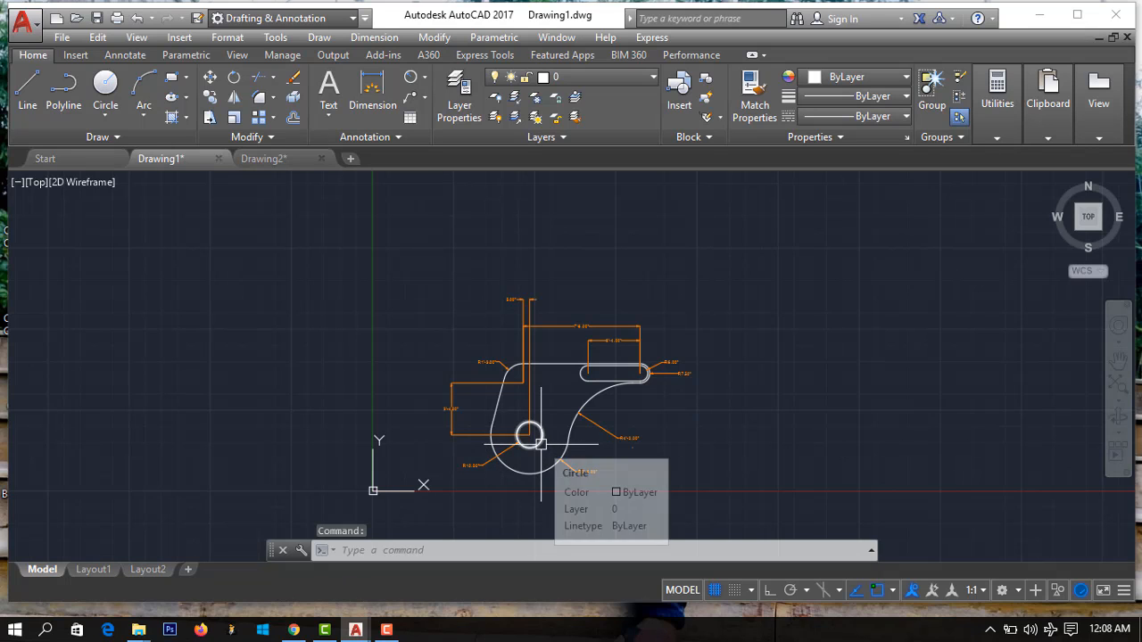
scroll(544, 464, "up", 5)
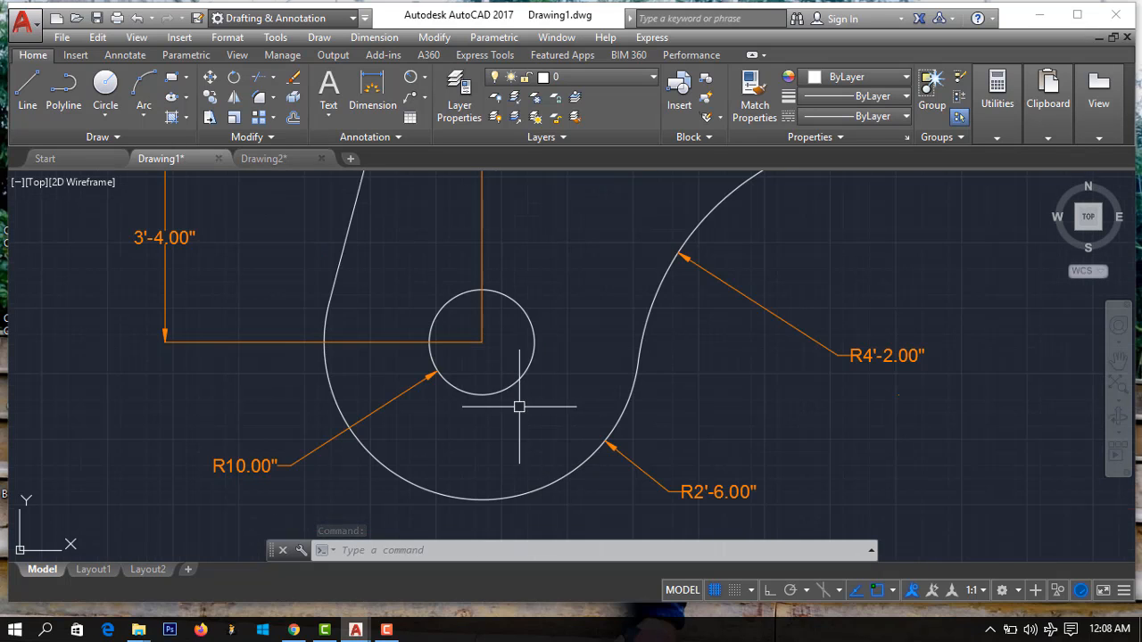
scroll(520, 405, "down", 5)
scroll(512, 384, "up", 4)
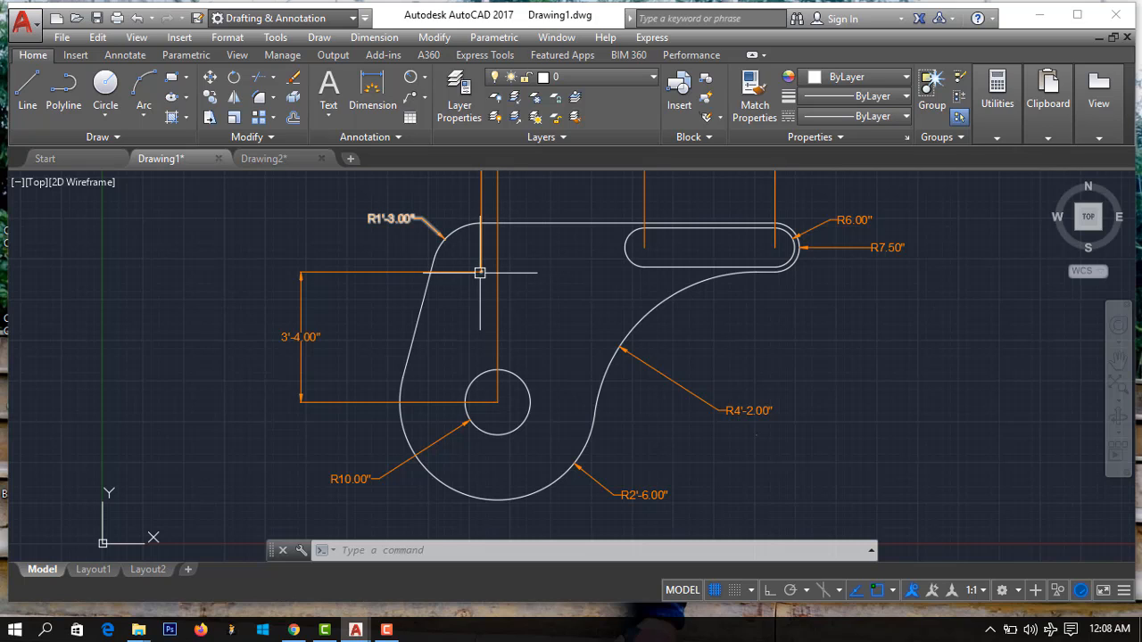
left_click(282, 158)
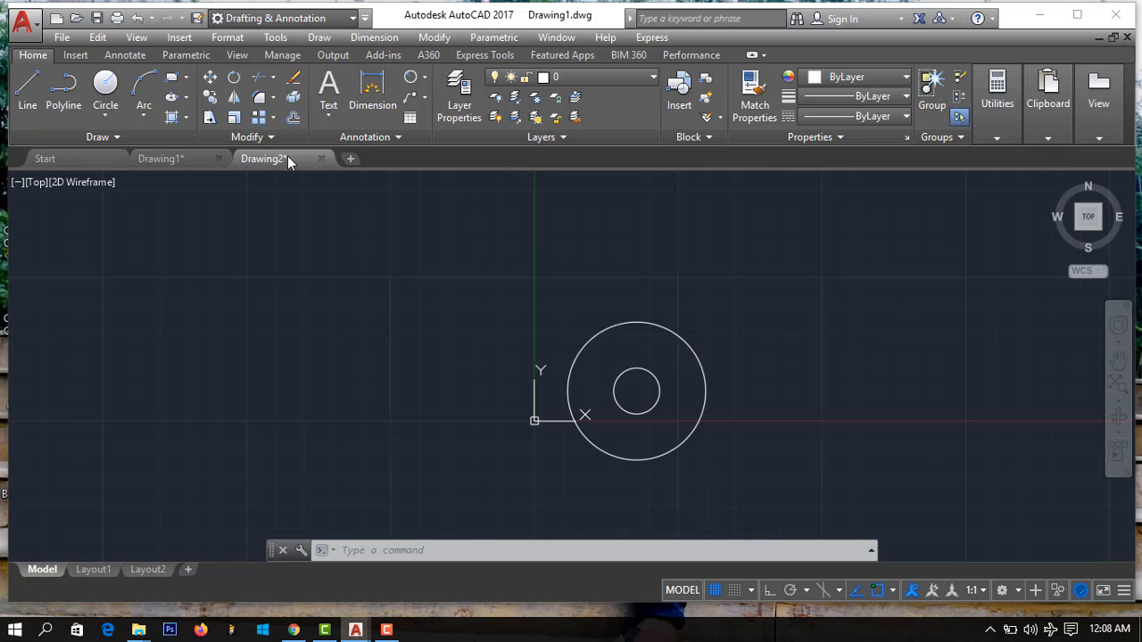
Step: With Ortho on, draw a polyline from the circles' common center, 40 straight up and 5 to the left
left_click(64, 96)
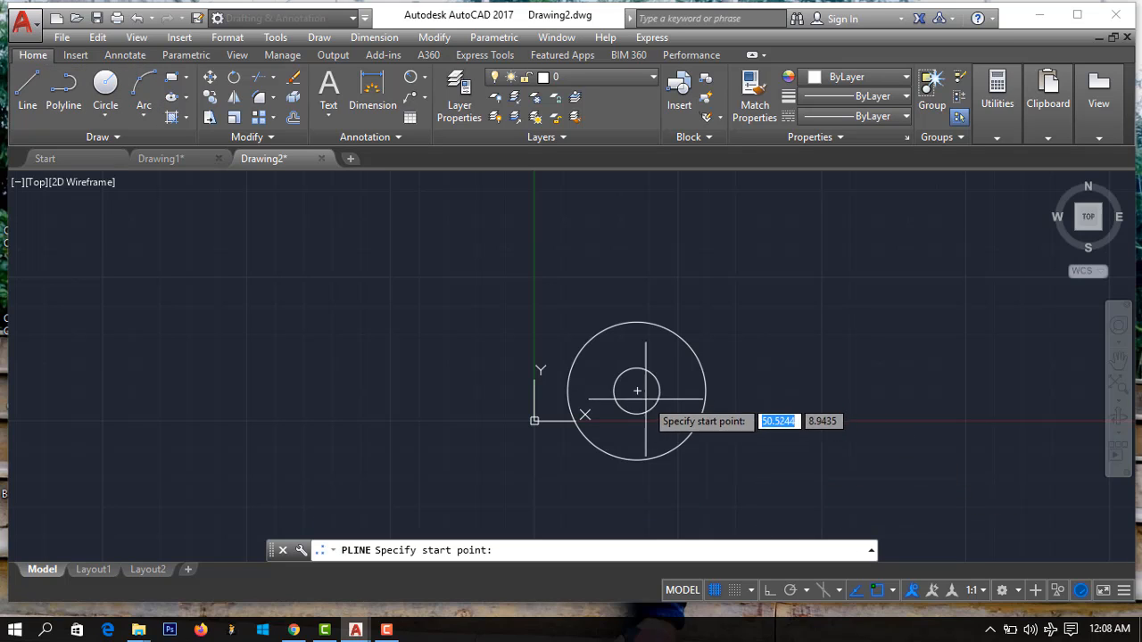
scroll(637, 394, "down", 1)
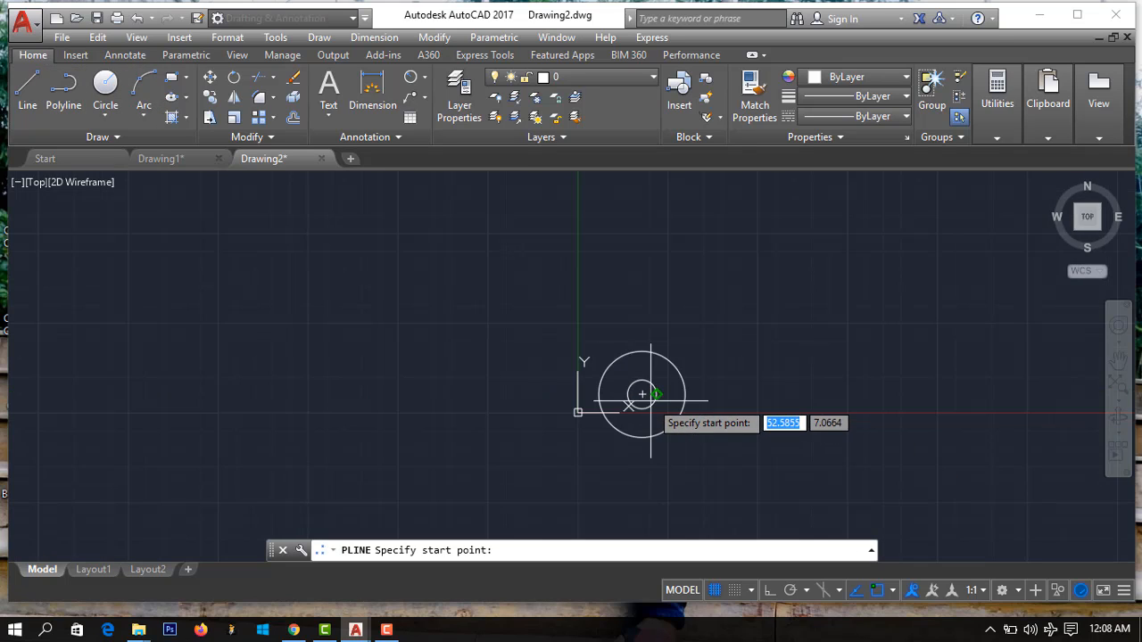
scroll(665, 437, "up", 4)
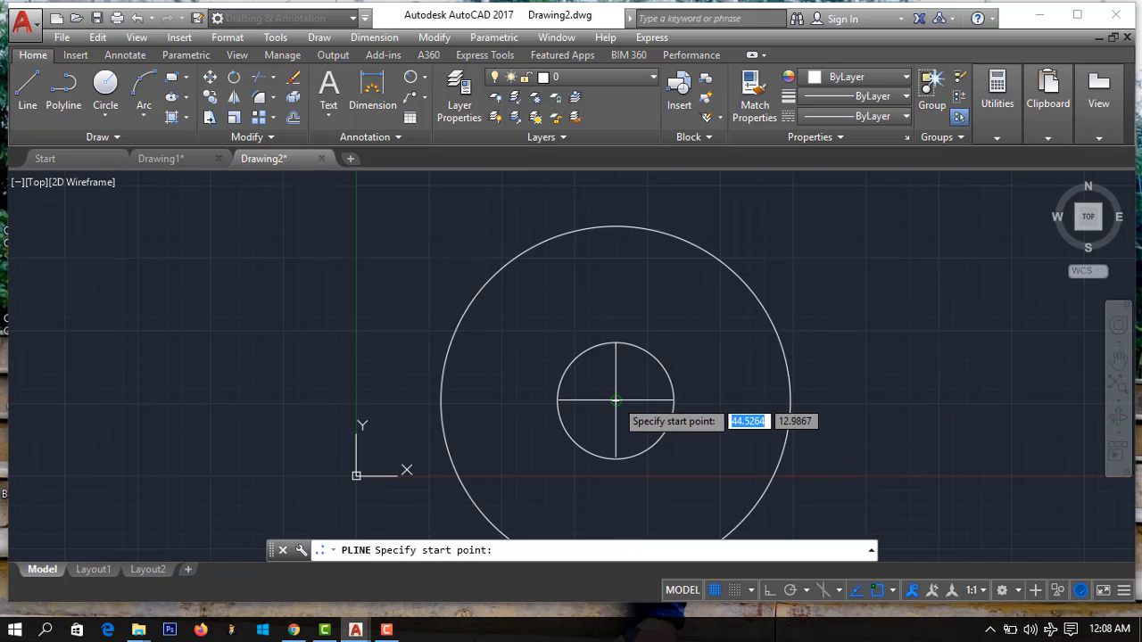
left_click(616, 401)
scroll(637, 276, "up", 3)
scroll(624, 276, "down", 6)
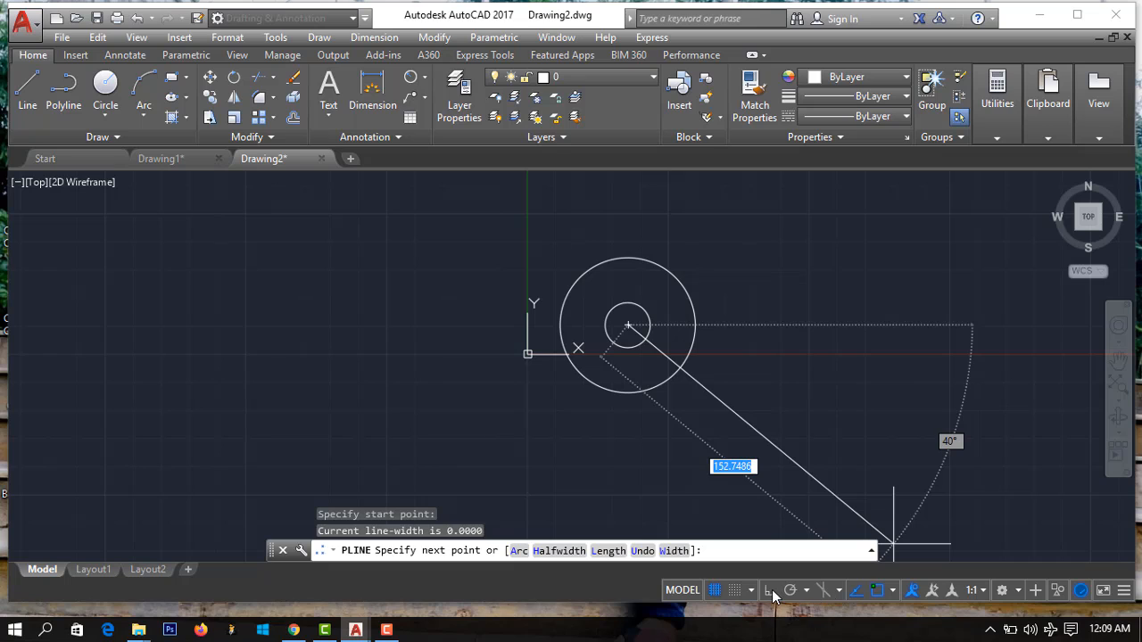
left_click(769, 590)
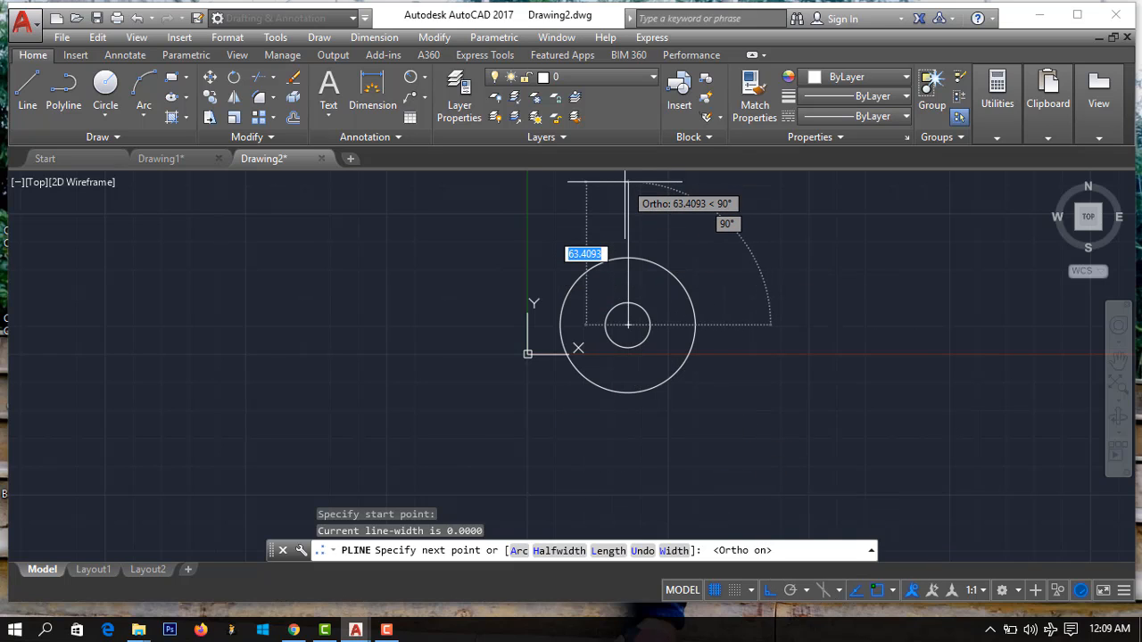
type("40")
key("Return")
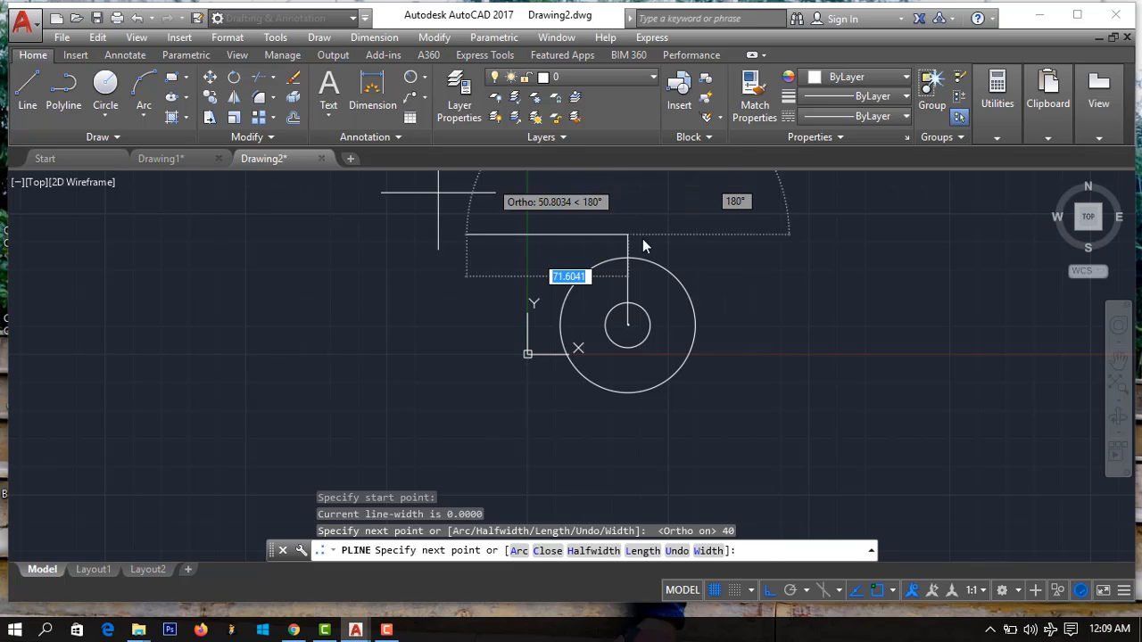
type("5")
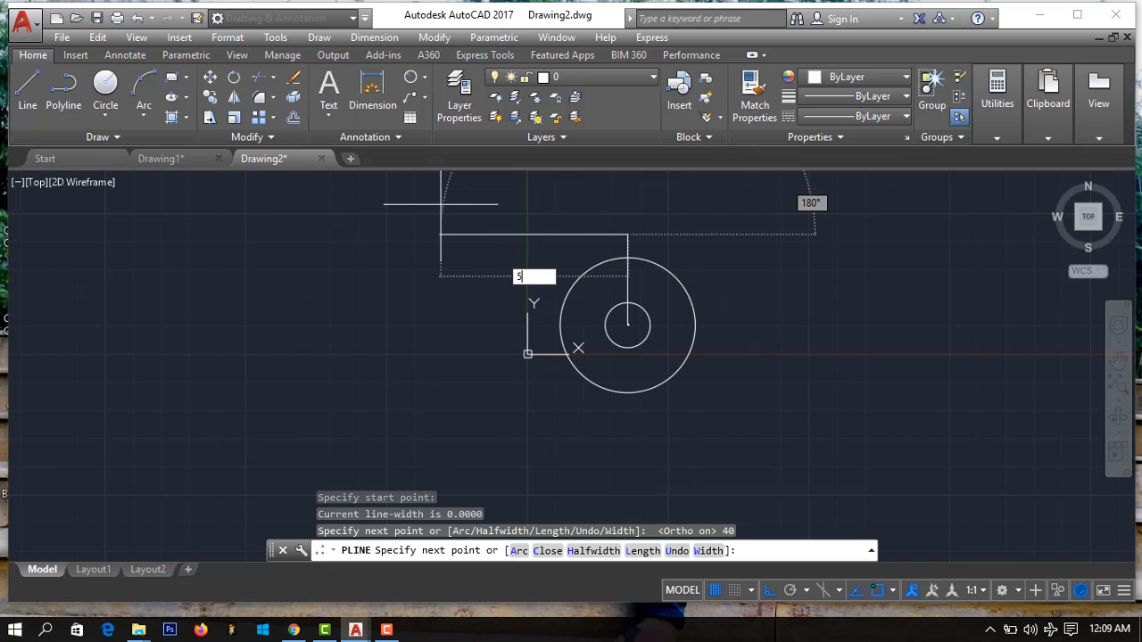
key("Return")
right_click(575, 248)
left_click(593, 245)
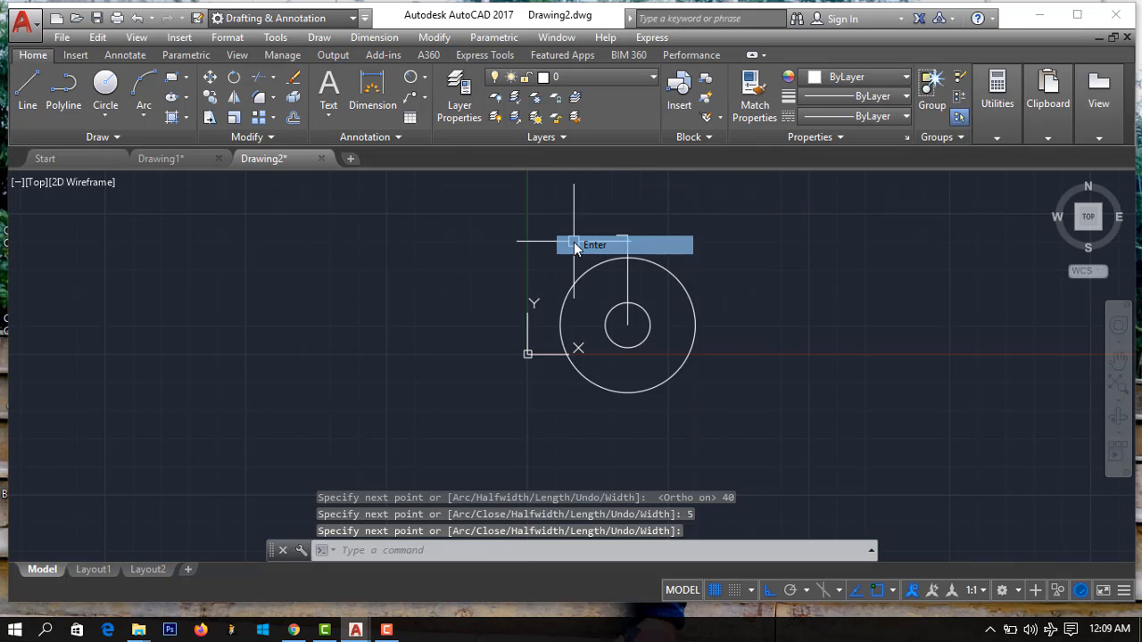
Step: Draw a circle with a radius of 15 centered on the left end of the polyline
scroll(688, 244, "up", 3)
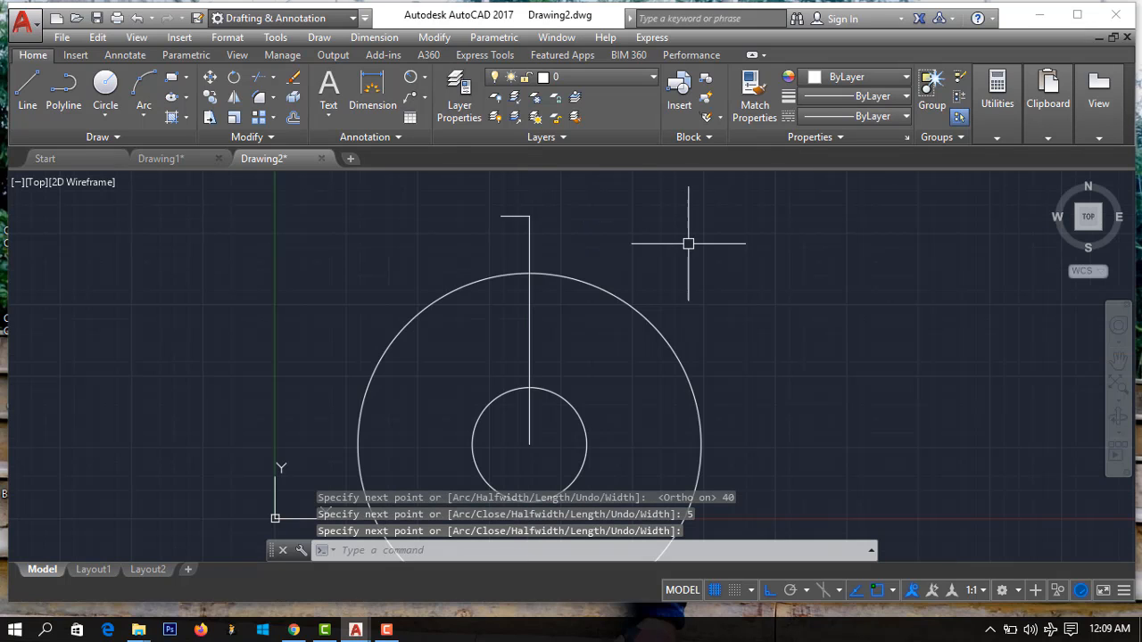
left_click(103, 89)
left_click(500, 215)
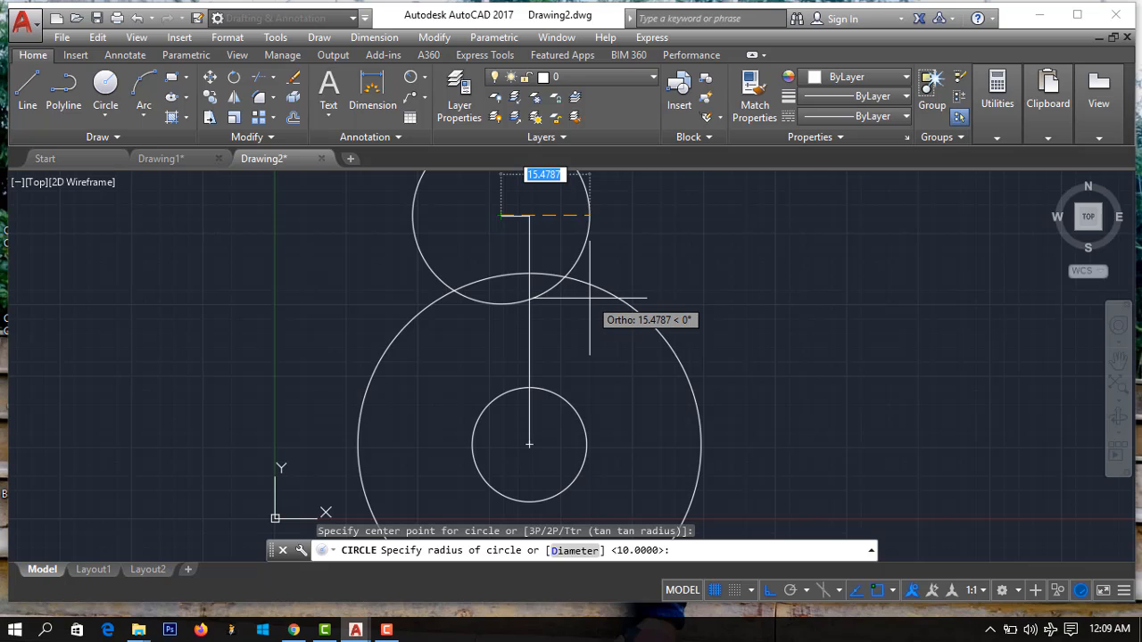
type("15")
key("Return")
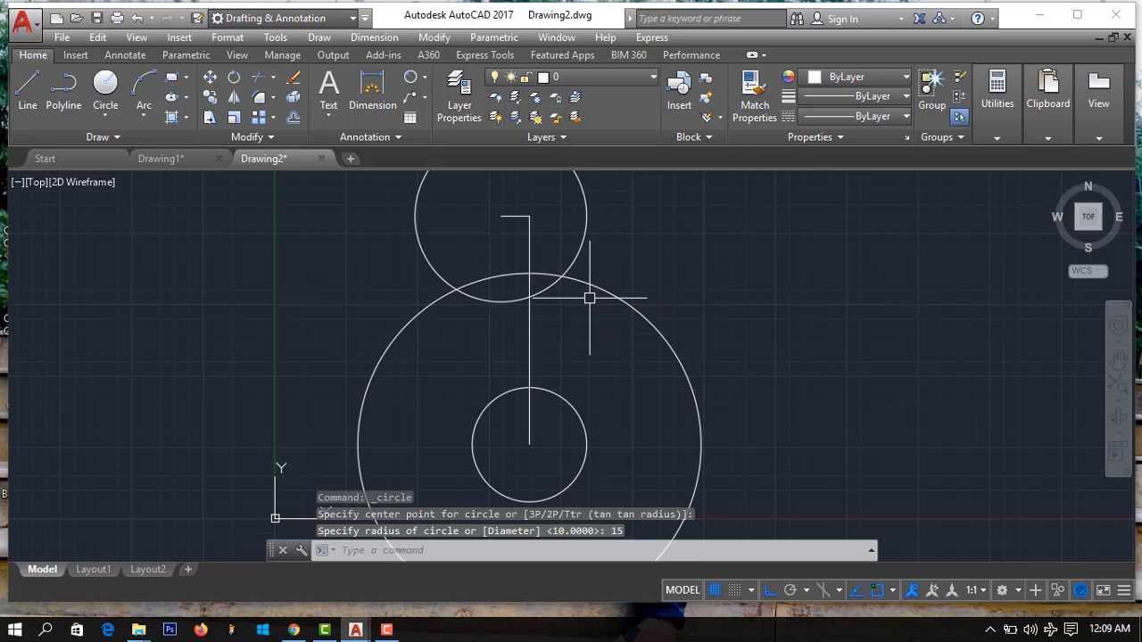
Step: Examine in Drawing1 how the slanted left edge meets the bottom arc and the upper-left corner arc, and return to Drawing2
scroll(726, 446, "up", 3)
scroll(726, 446, "down", 8)
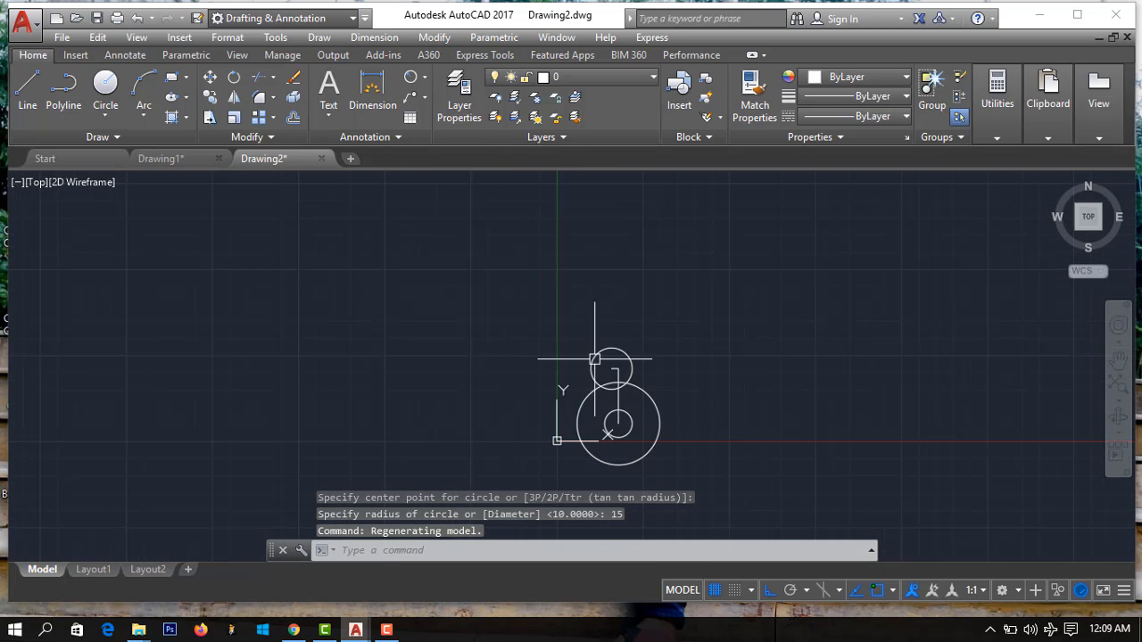
scroll(605, 403, "up", 4)
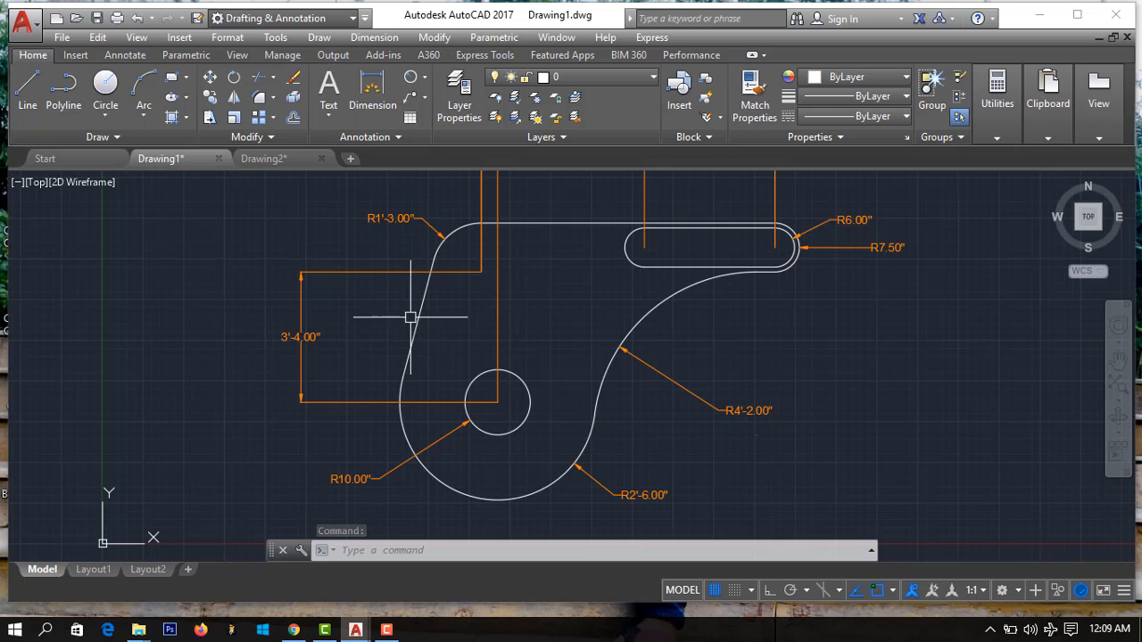
scroll(408, 339, "up", 4)
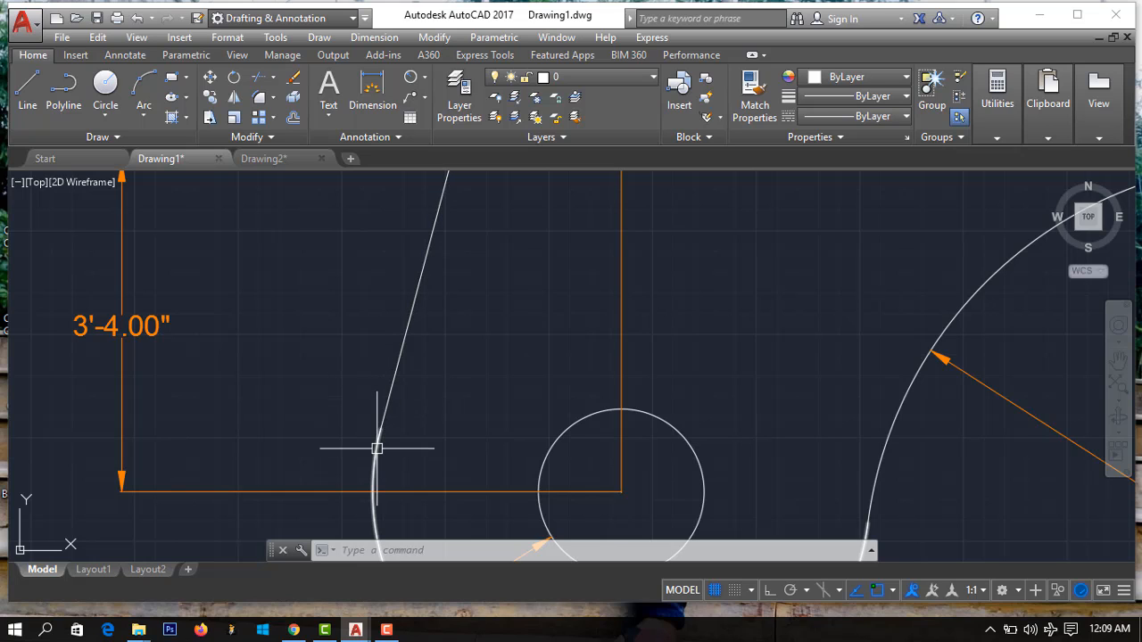
scroll(377, 449, "down", 4)
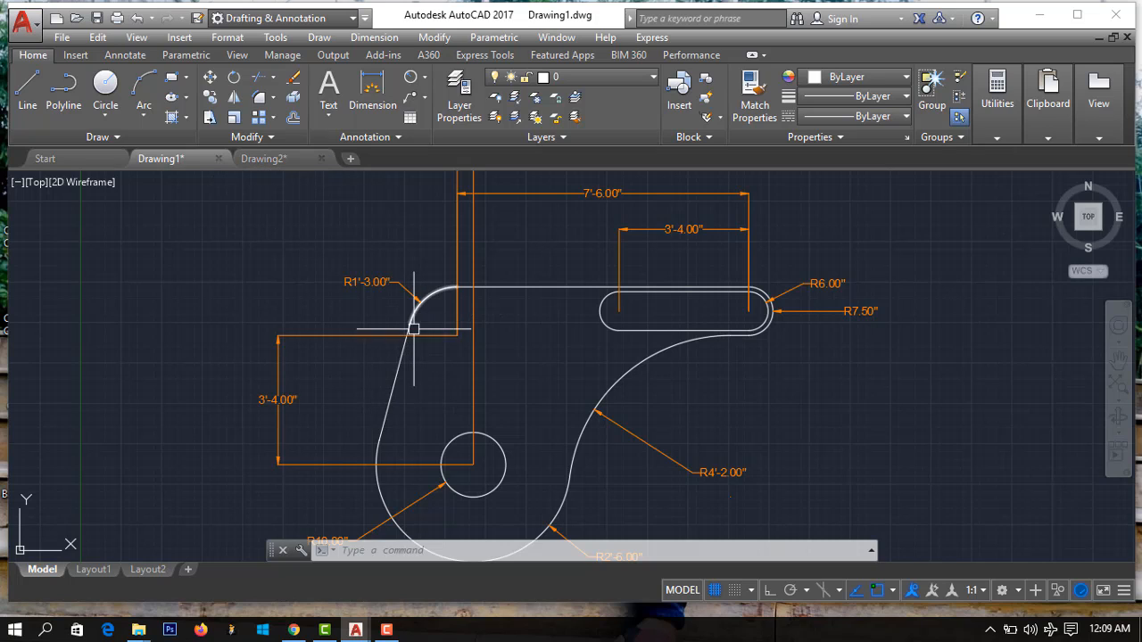
scroll(413, 349, "down", 2)
scroll(413, 349, "up", 6)
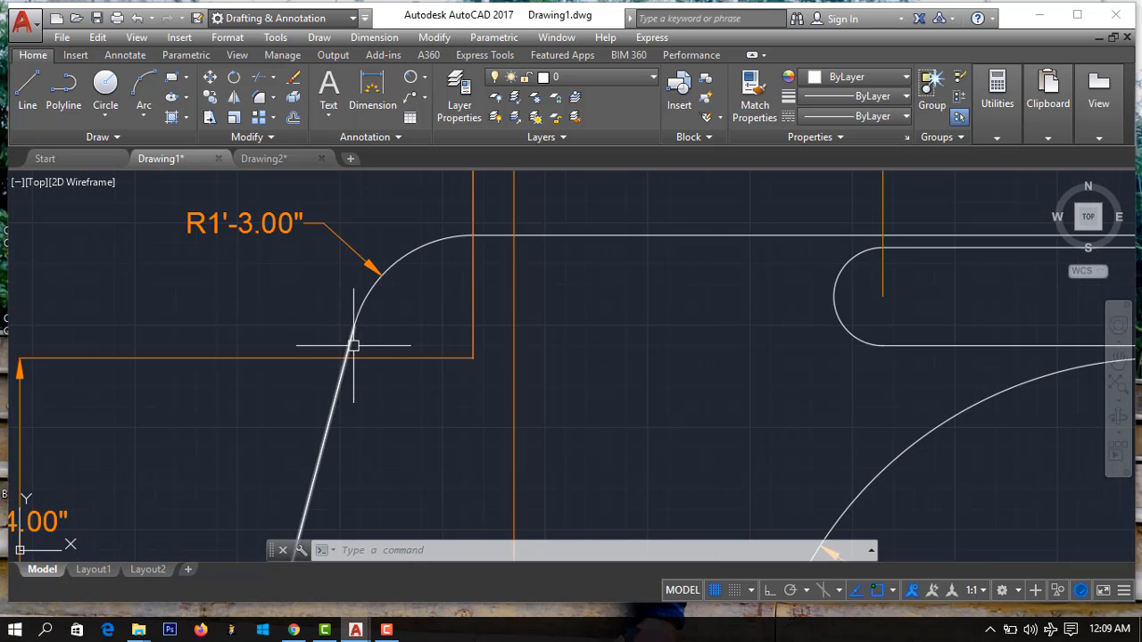
scroll(349, 351, "down", 4)
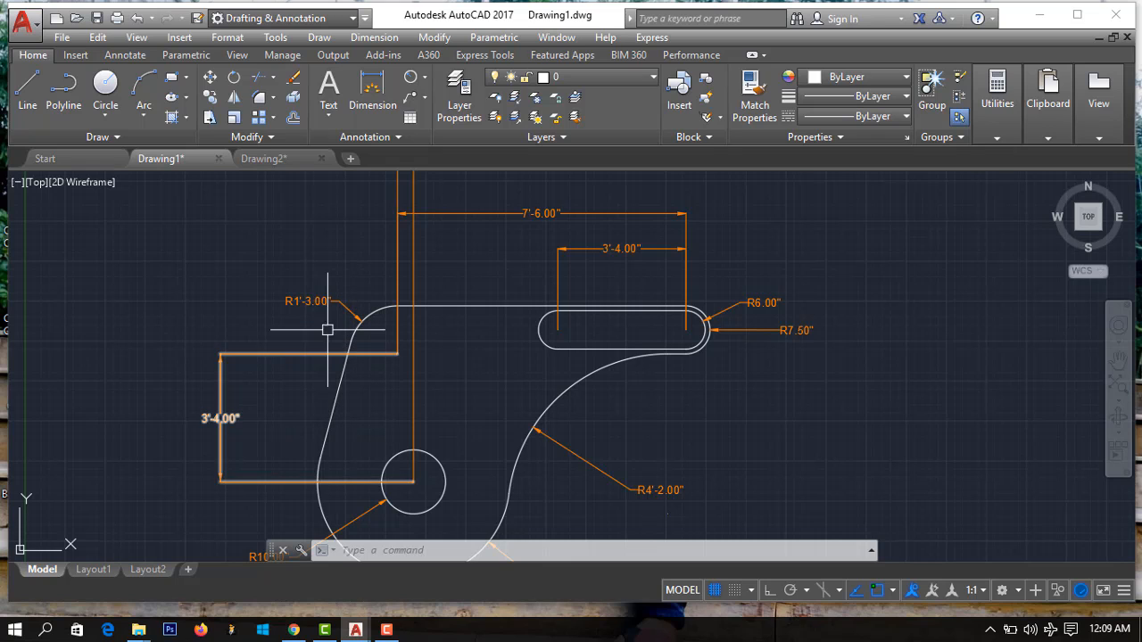
left_click(279, 163)
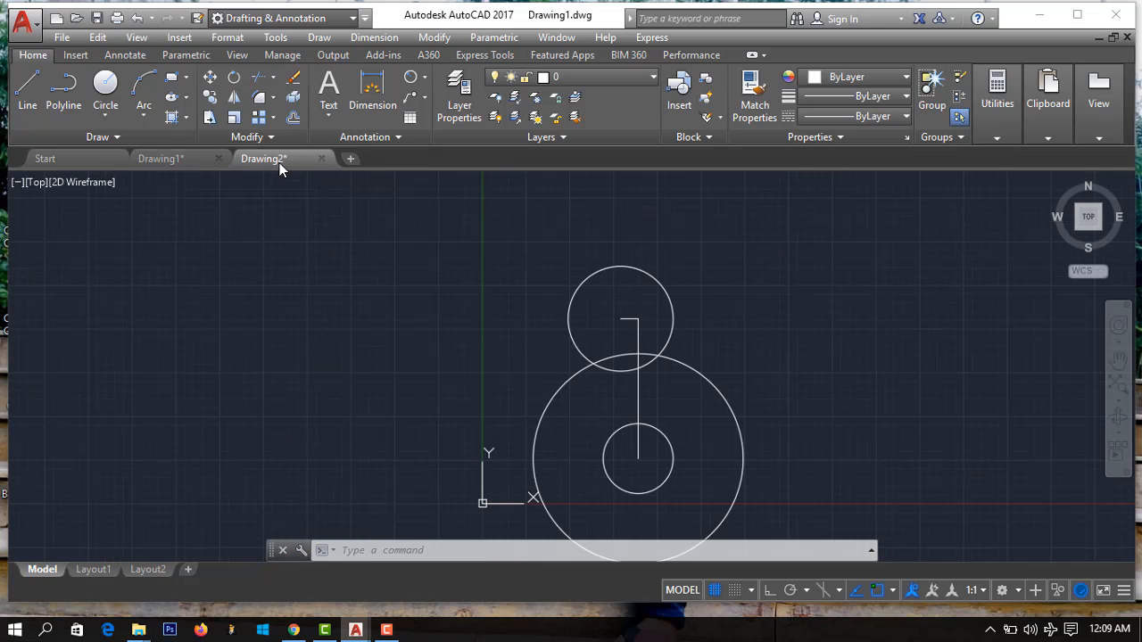
left_click(182, 158)
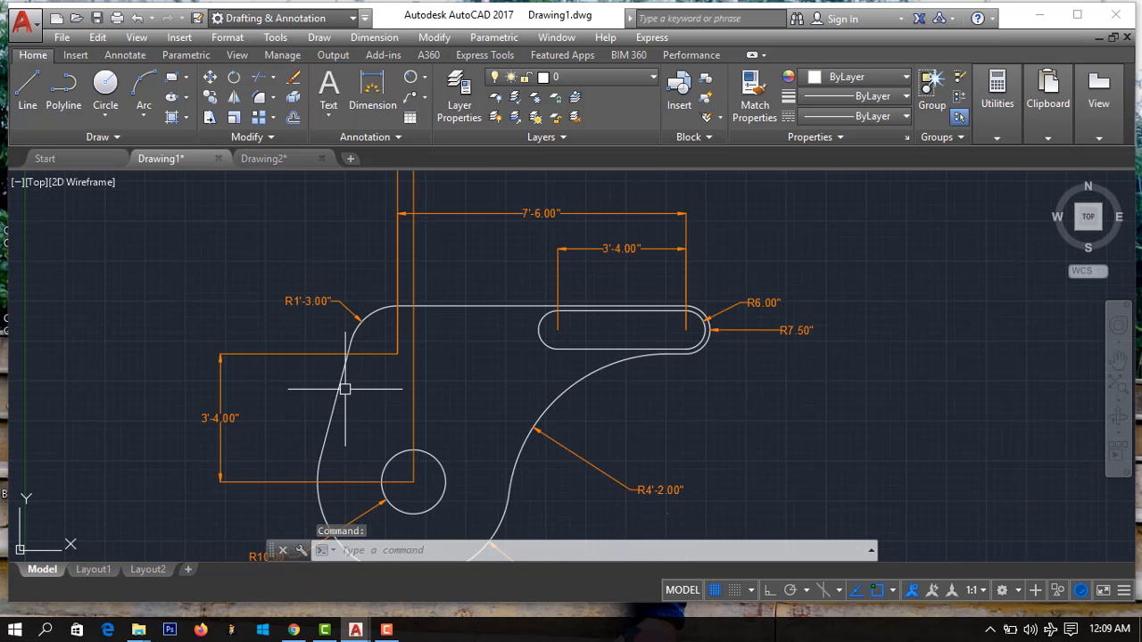
left_click(268, 159)
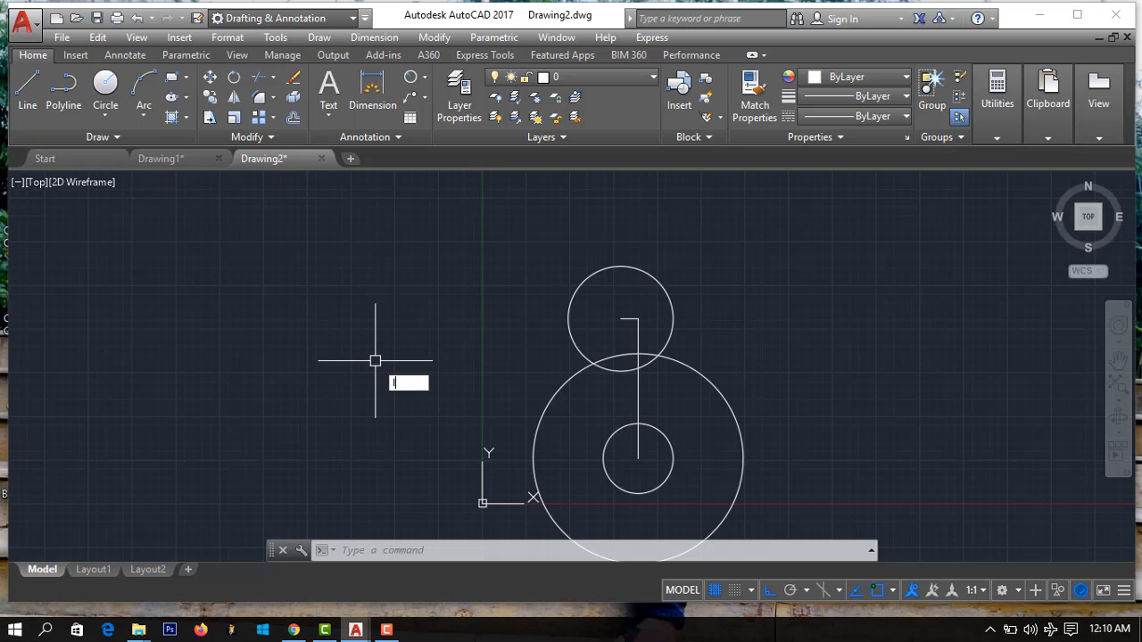
Step: Draw a line tangent to the left sides of the 30-radius circle and the 15-radius circle, using tangent snaps
type("L")
key("Return")
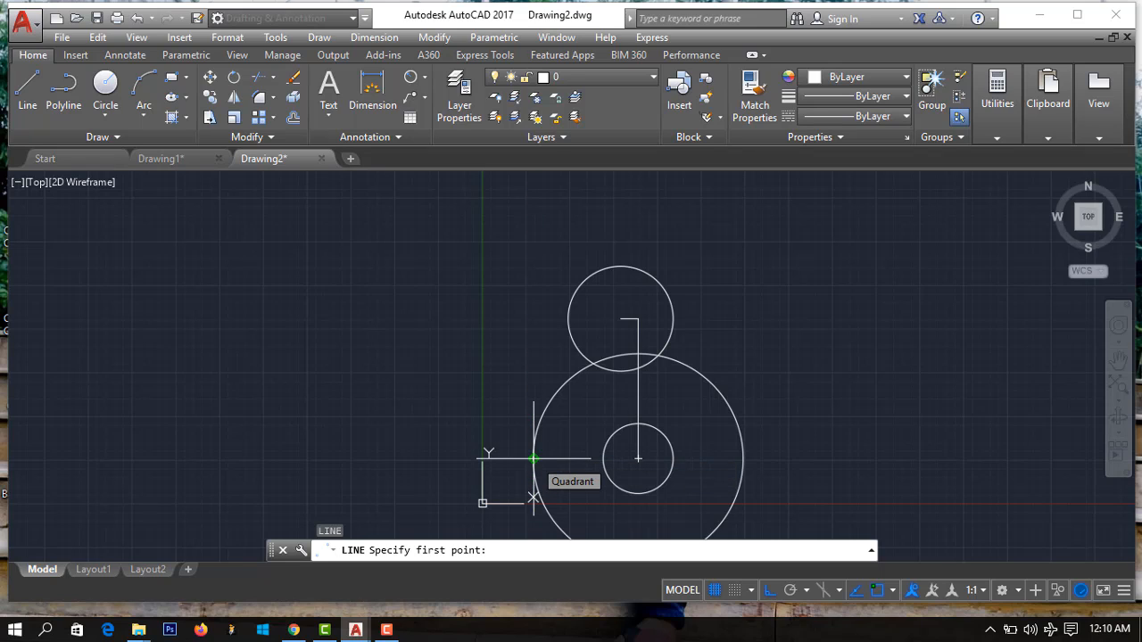
type("ta")
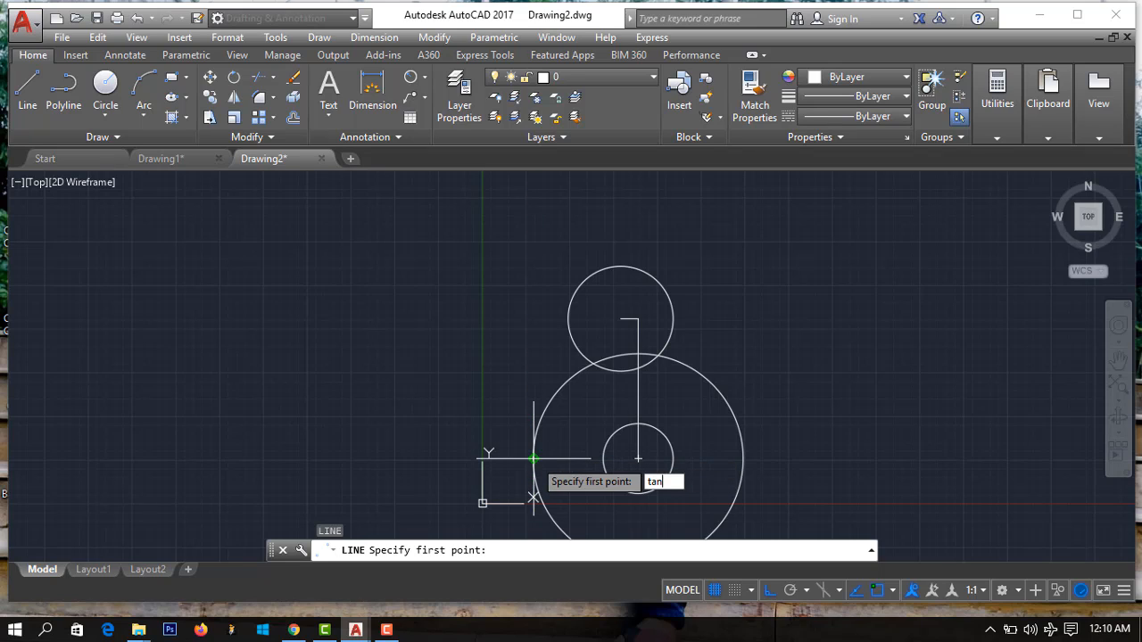
type("n")
key("Return")
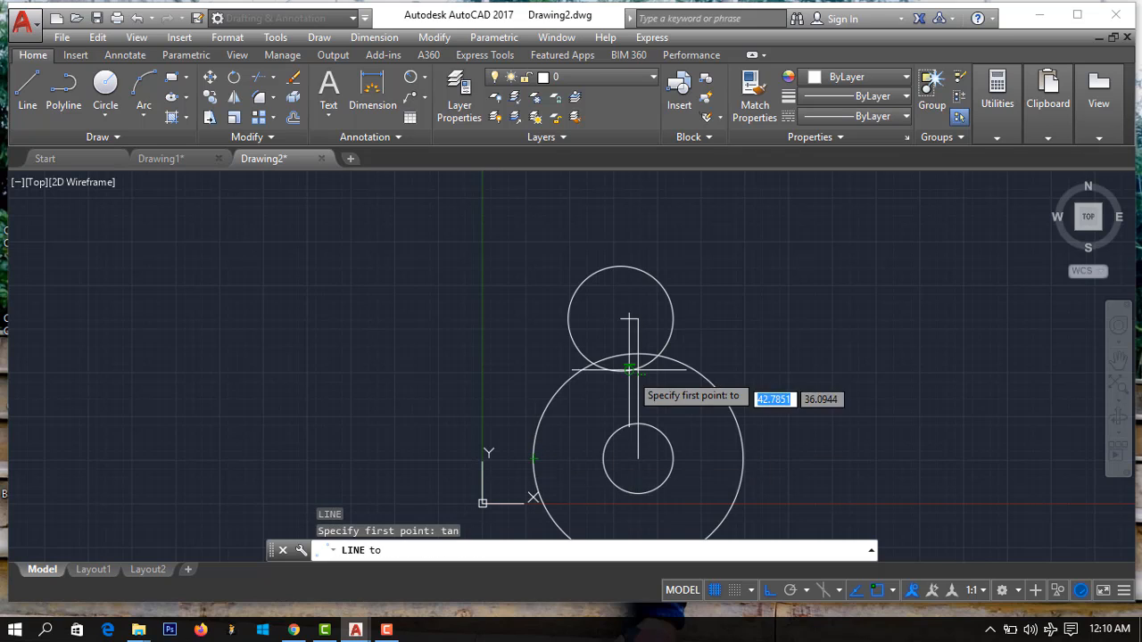
left_click(534, 459)
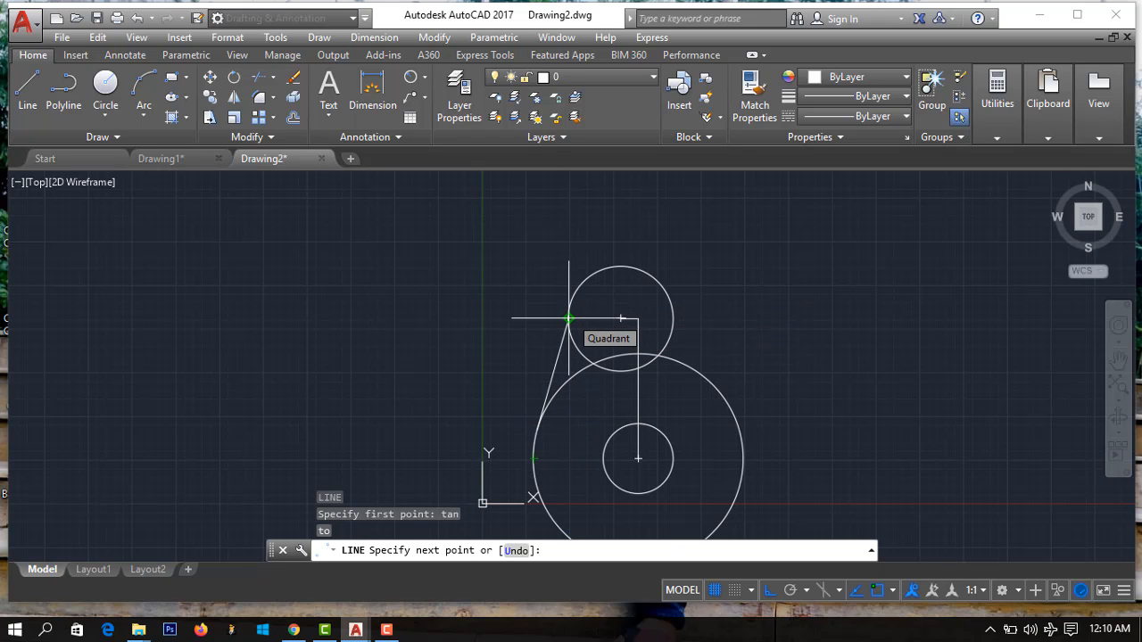
type("tan")
key("Return")
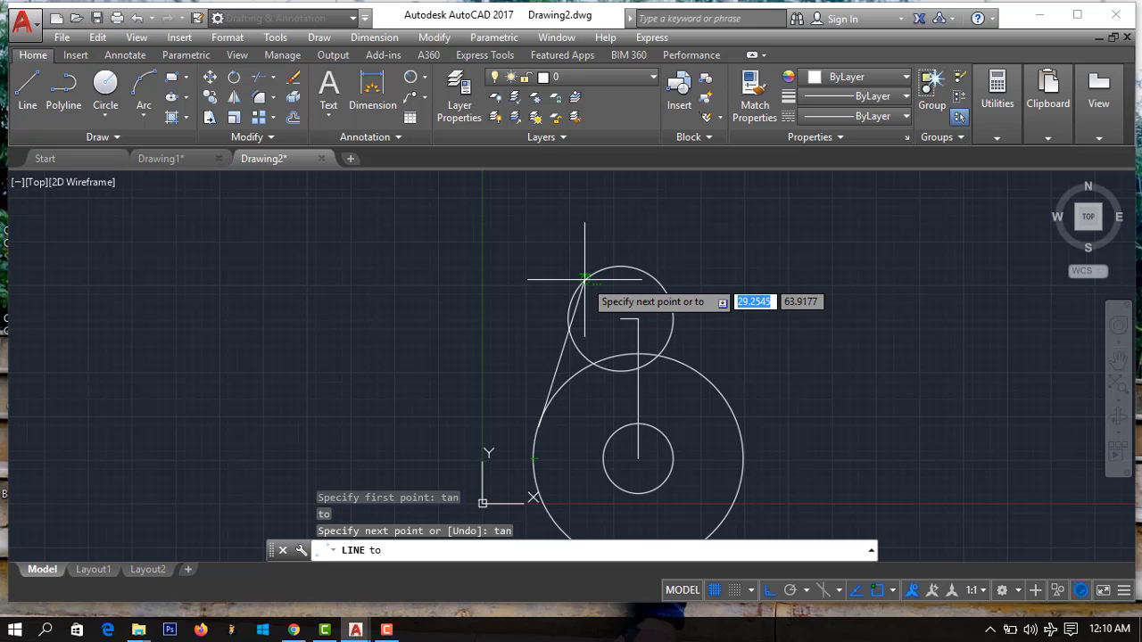
left_click(589, 276)
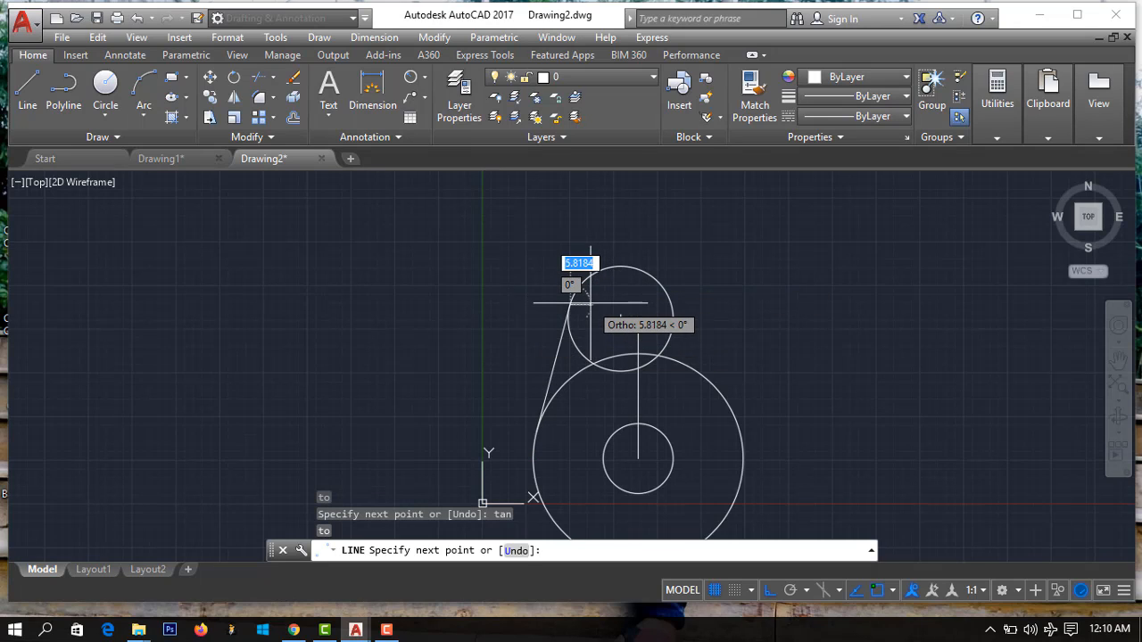
Step: Examine in Drawing1 the top edge's length and the radii at the slotted arm's right end, and return to Drawing2
key("Escape")
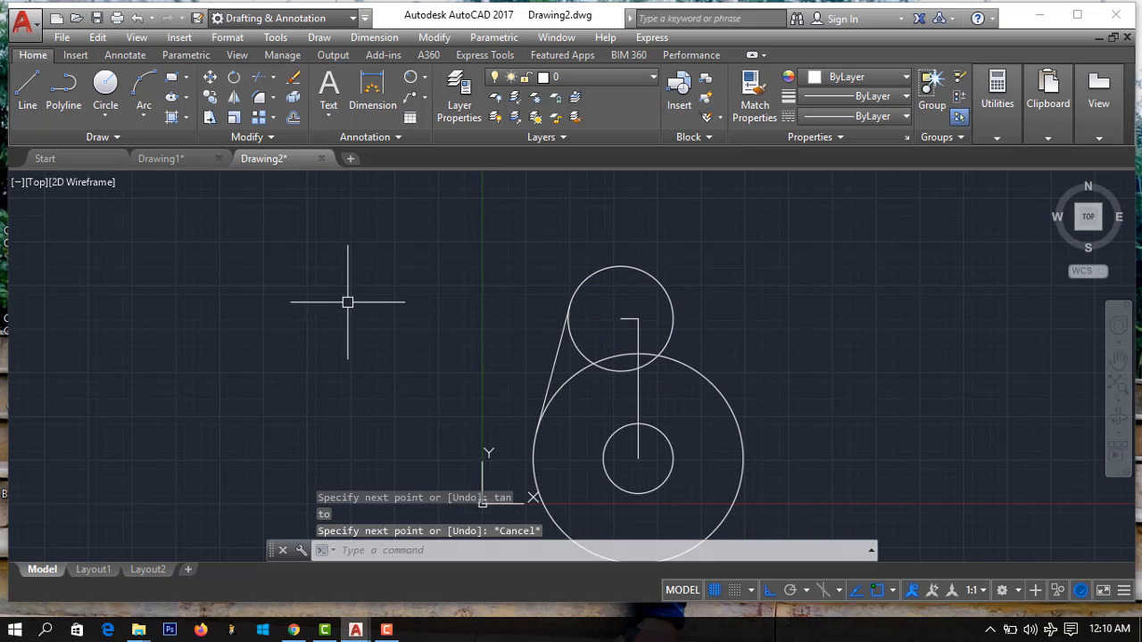
left_click(161, 161)
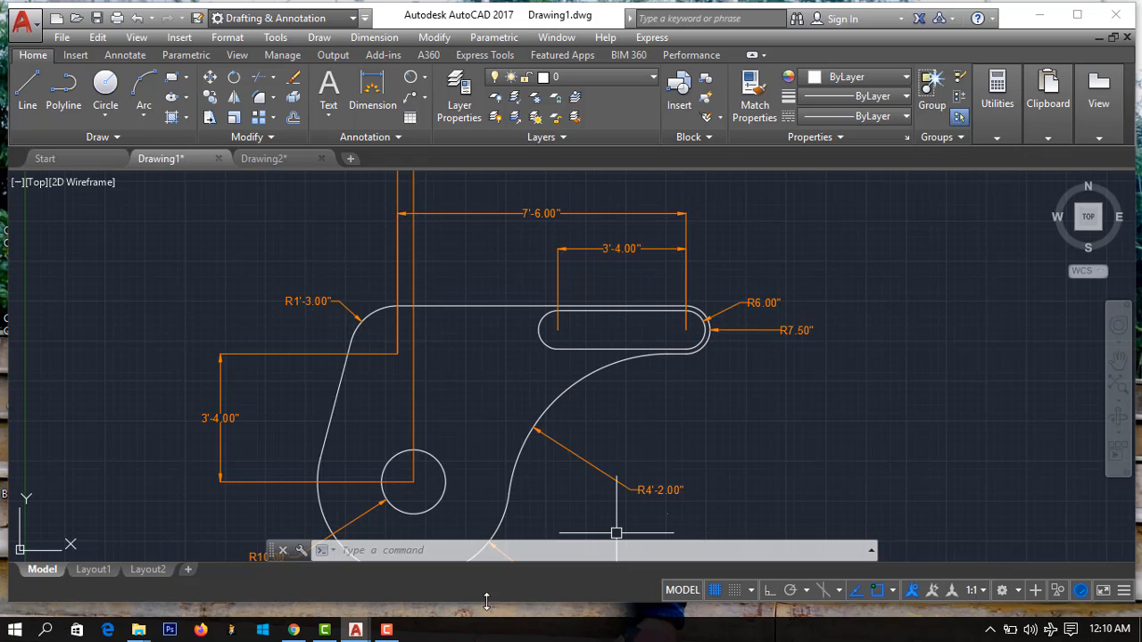
left_click(266, 158)
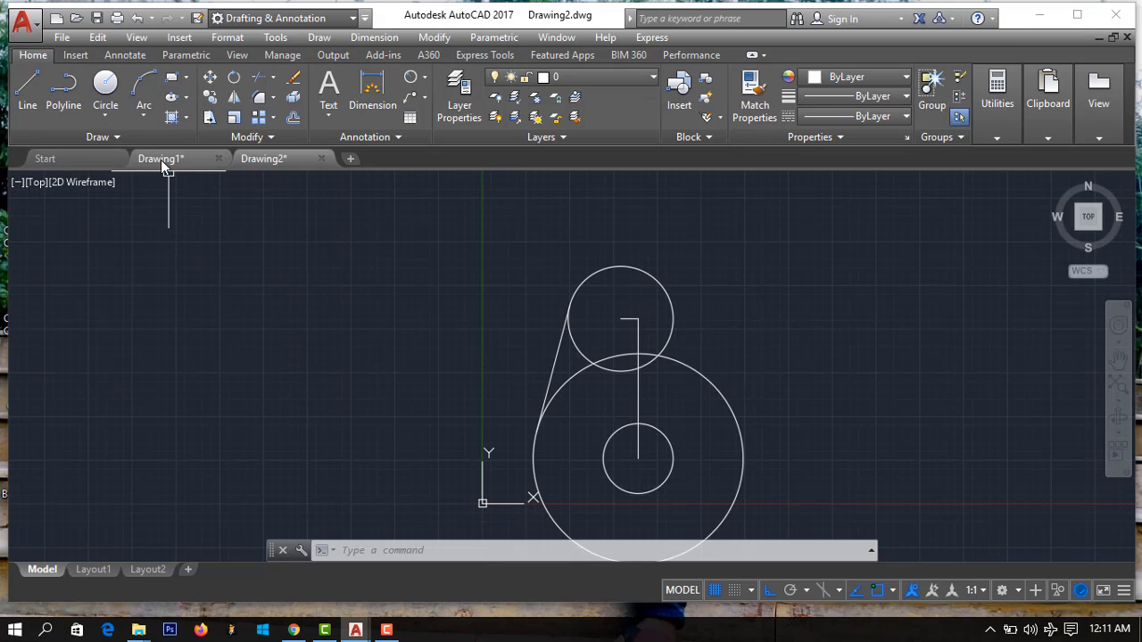
left_click(161, 160)
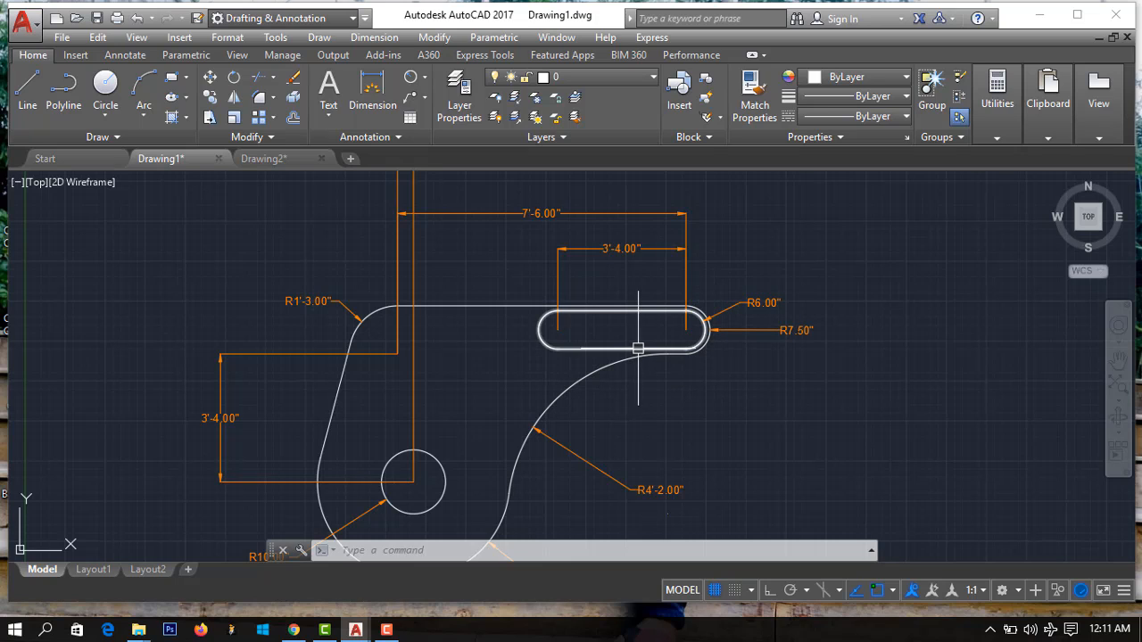
left_click(261, 158)
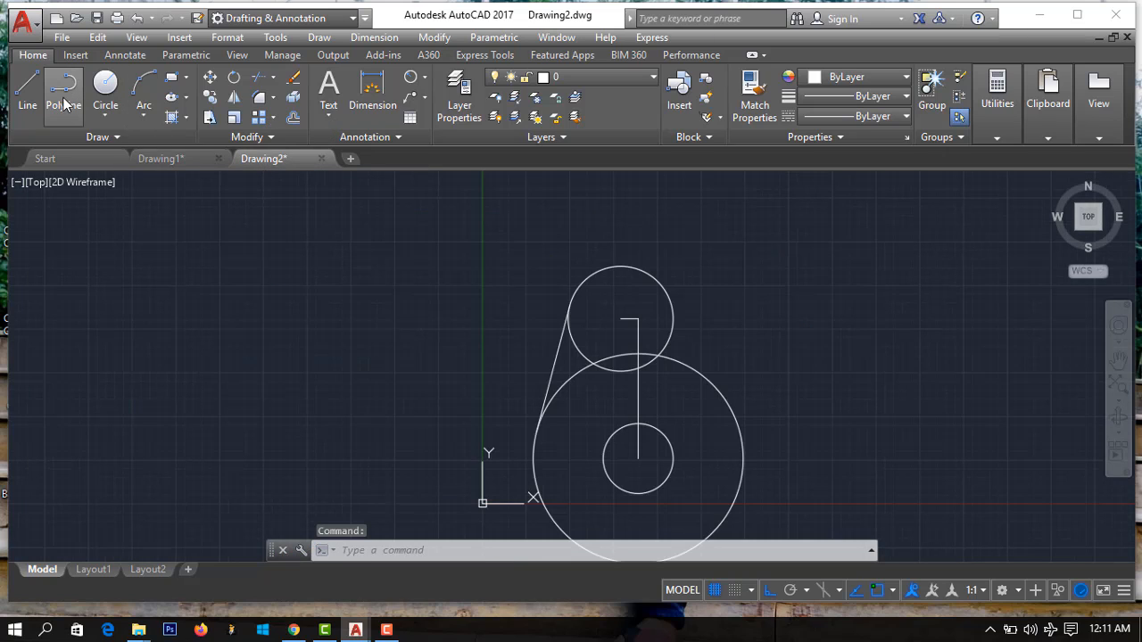
Step: Draw a polyline from the top of the 15-radius circle, 90 to the right, ending in an arc with its endpoint 15 straight down
type("p")
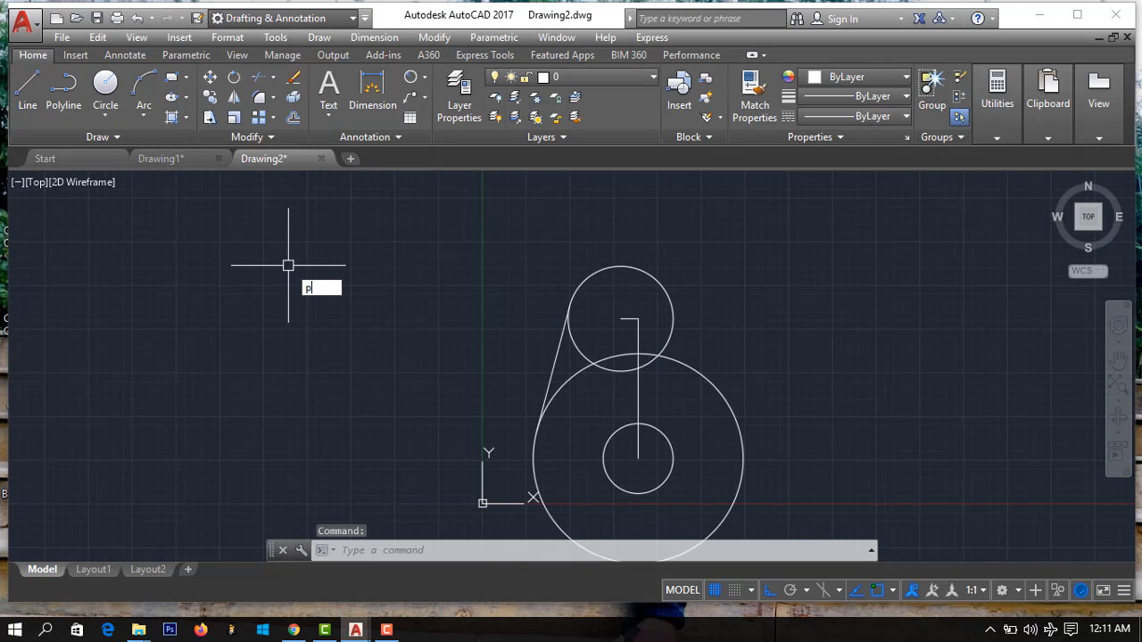
type("l")
key("Return")
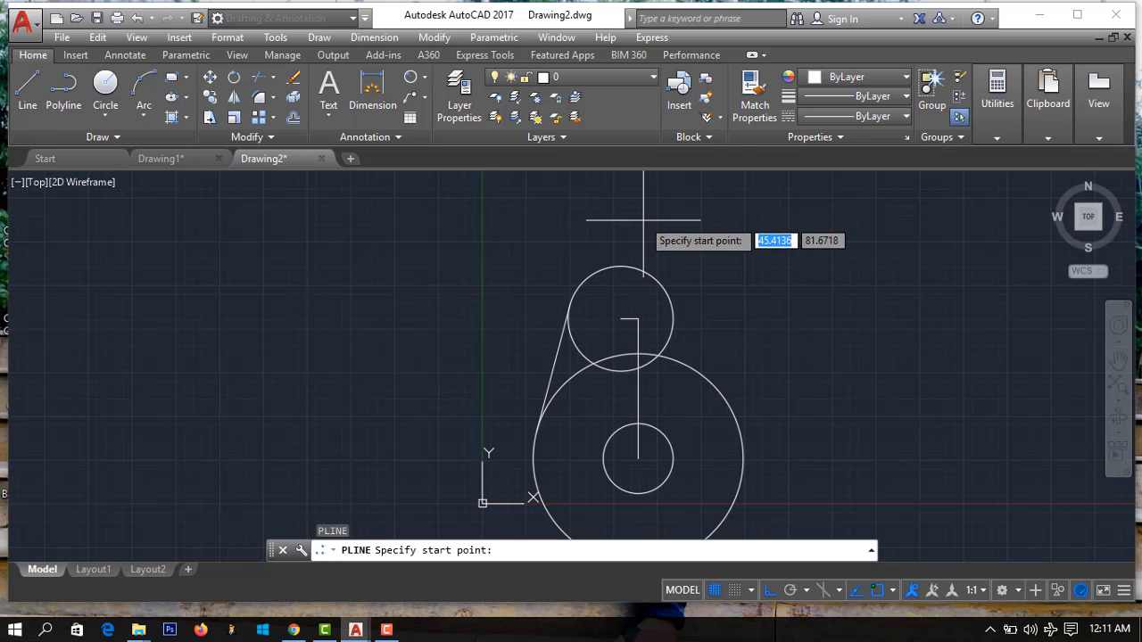
left_click(621, 266)
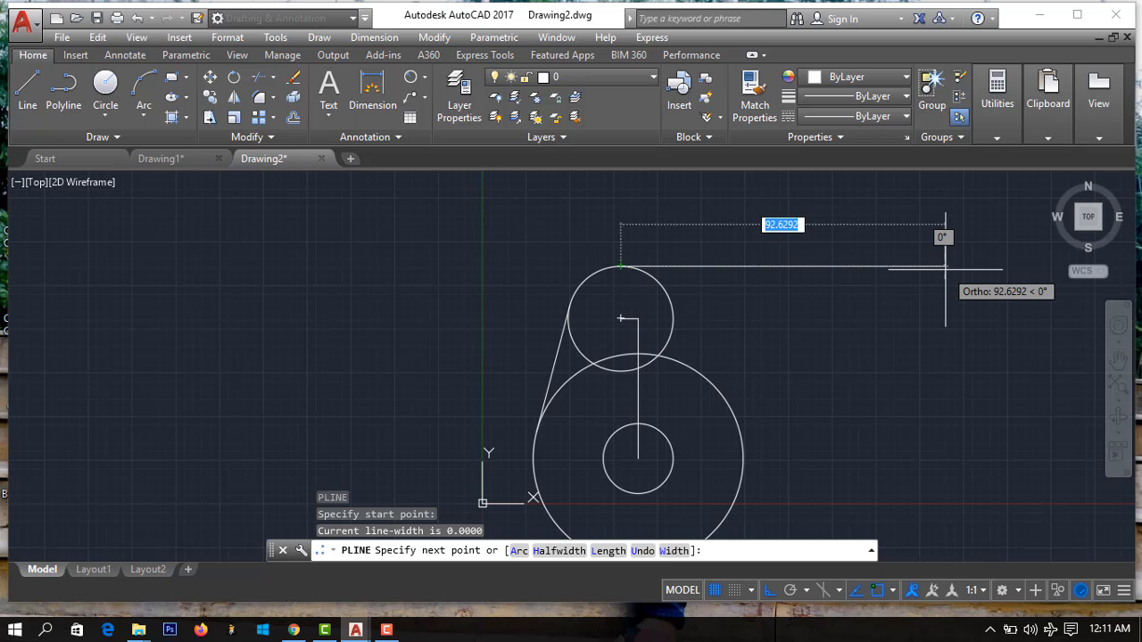
type("90")
key("Return")
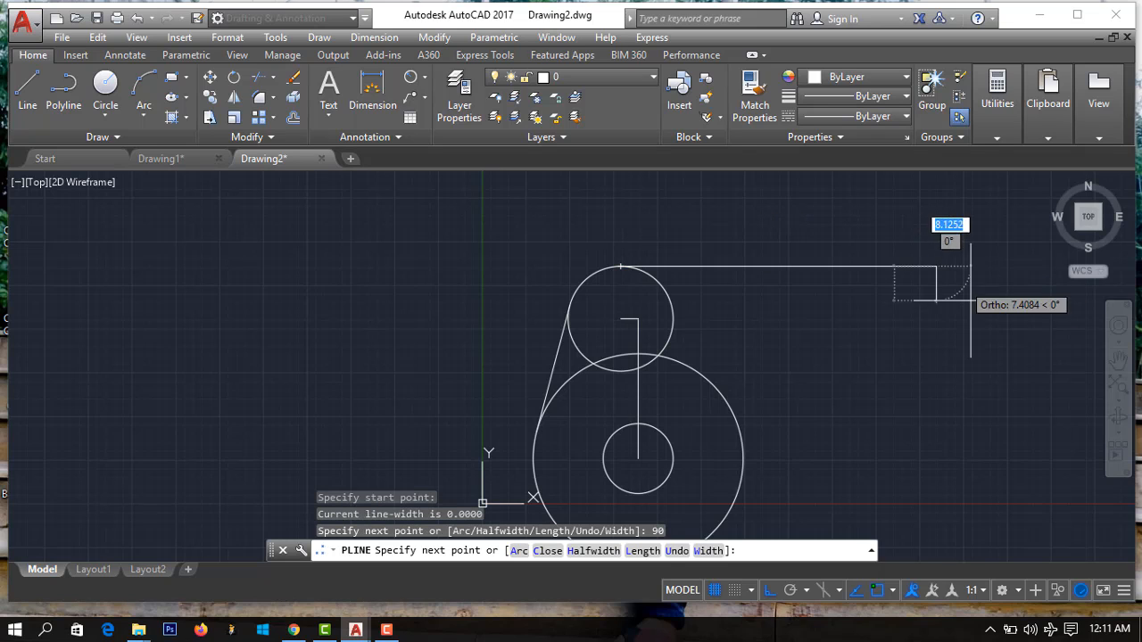
right_click(972, 311)
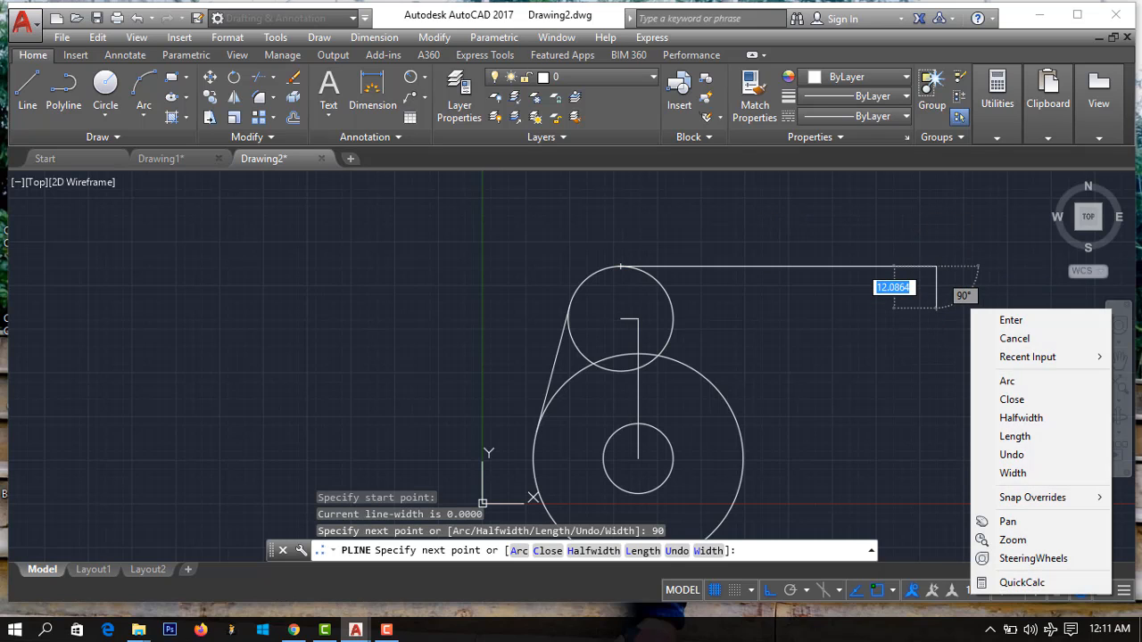
left_click(1008, 382)
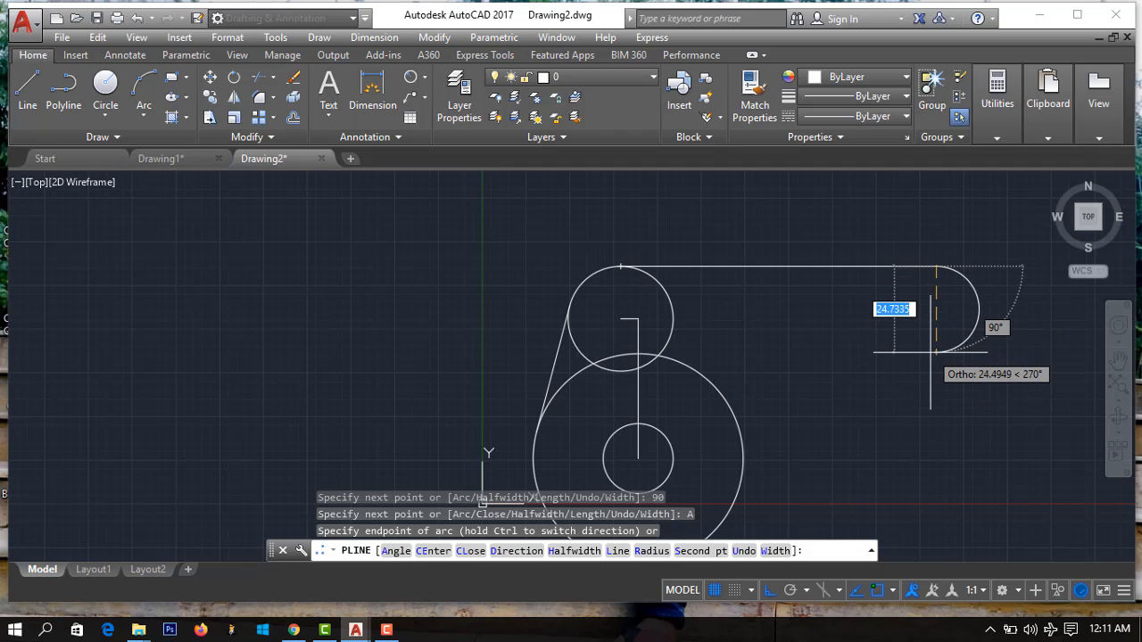
type("15")
key("Return")
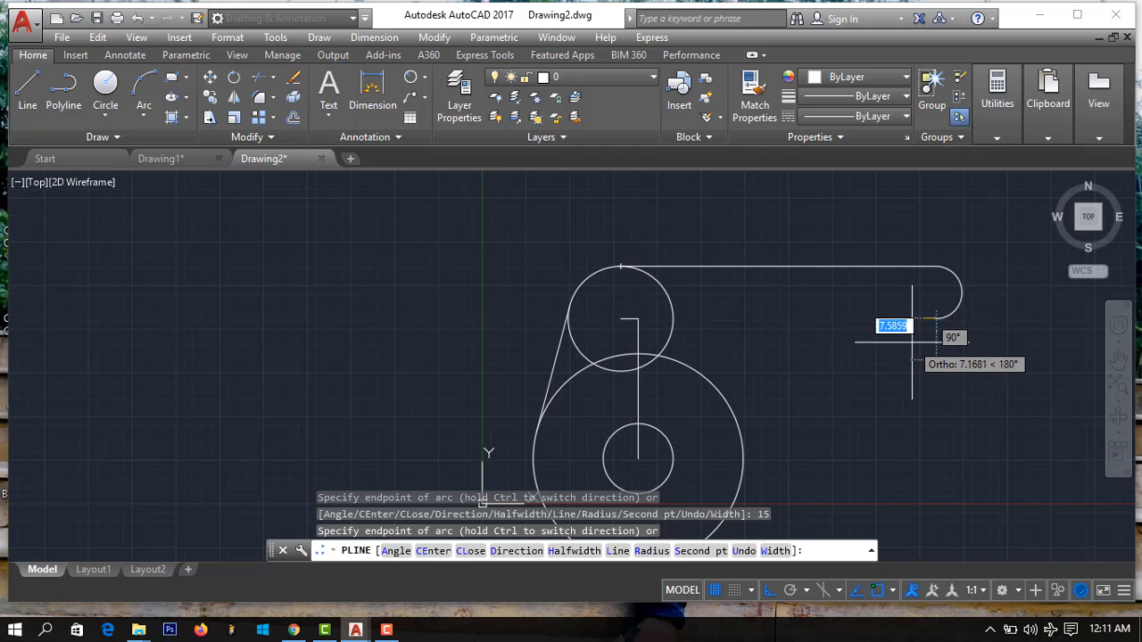
Step: Continue the polyline with a straight segment running left from the arc's lower end, stopping short of the 15-radius circle
right_click(913, 375)
left_click(948, 421)
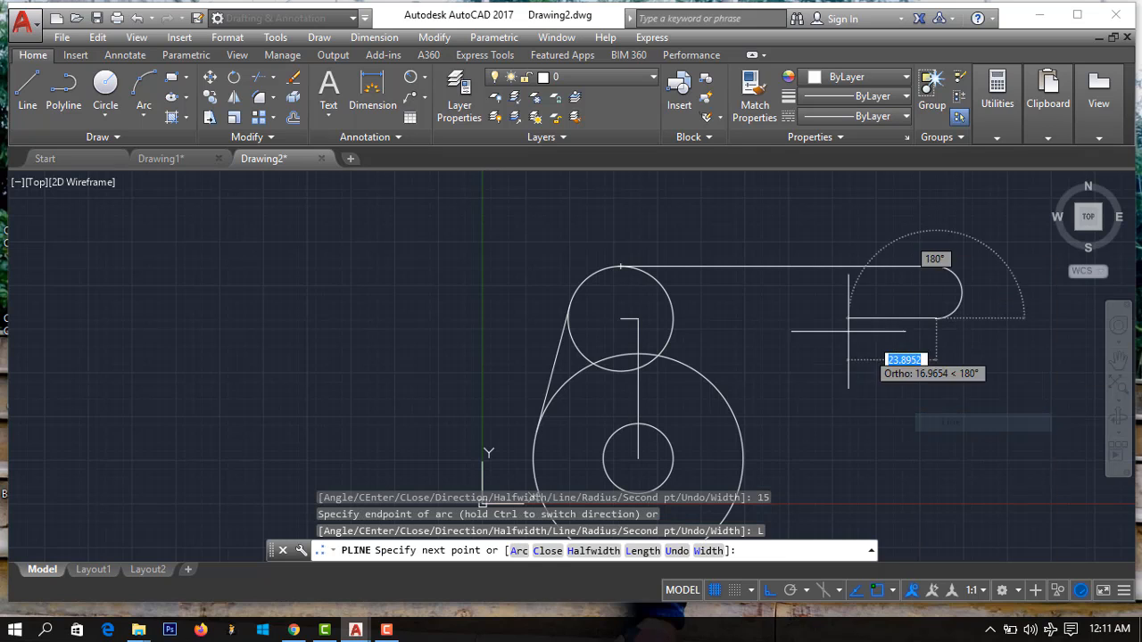
left_click(737, 317)
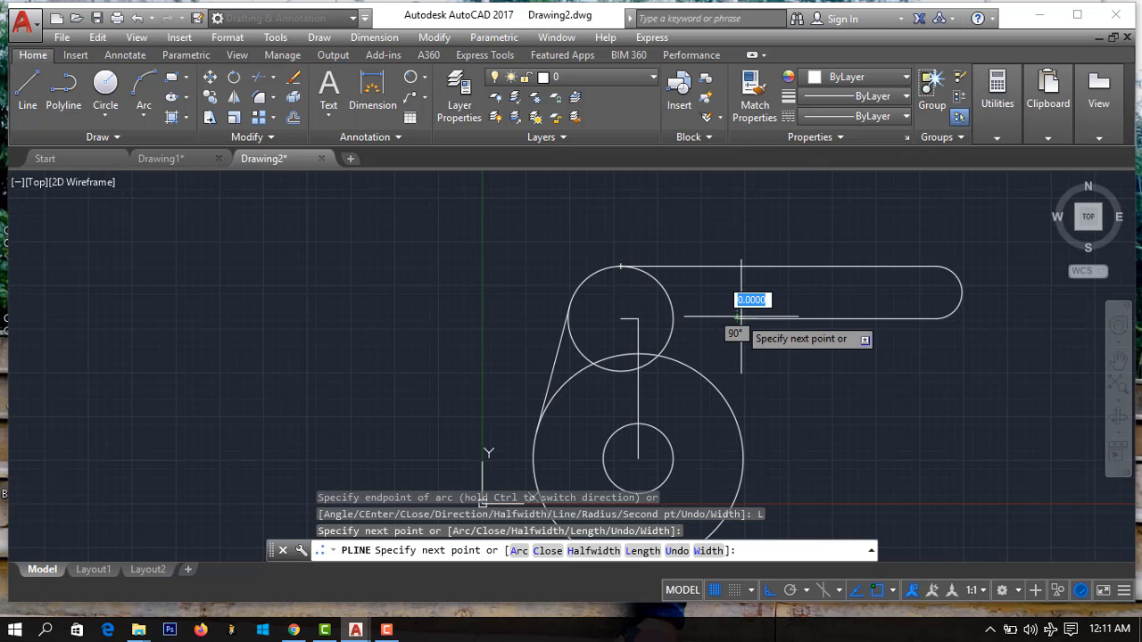
right_click(855, 397)
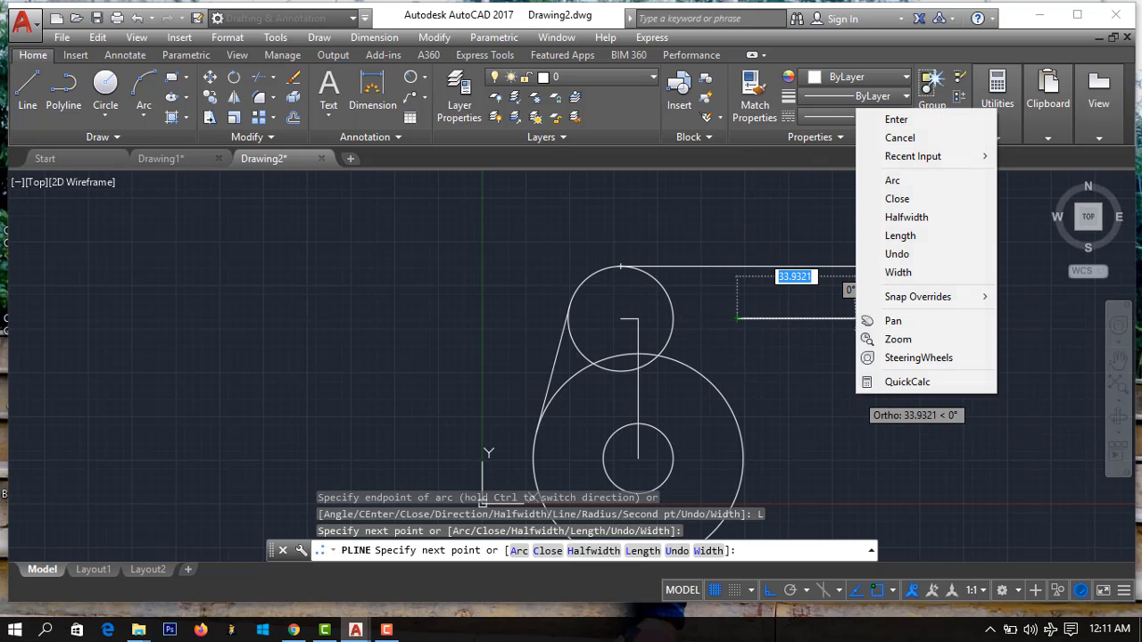
left_click(897, 119)
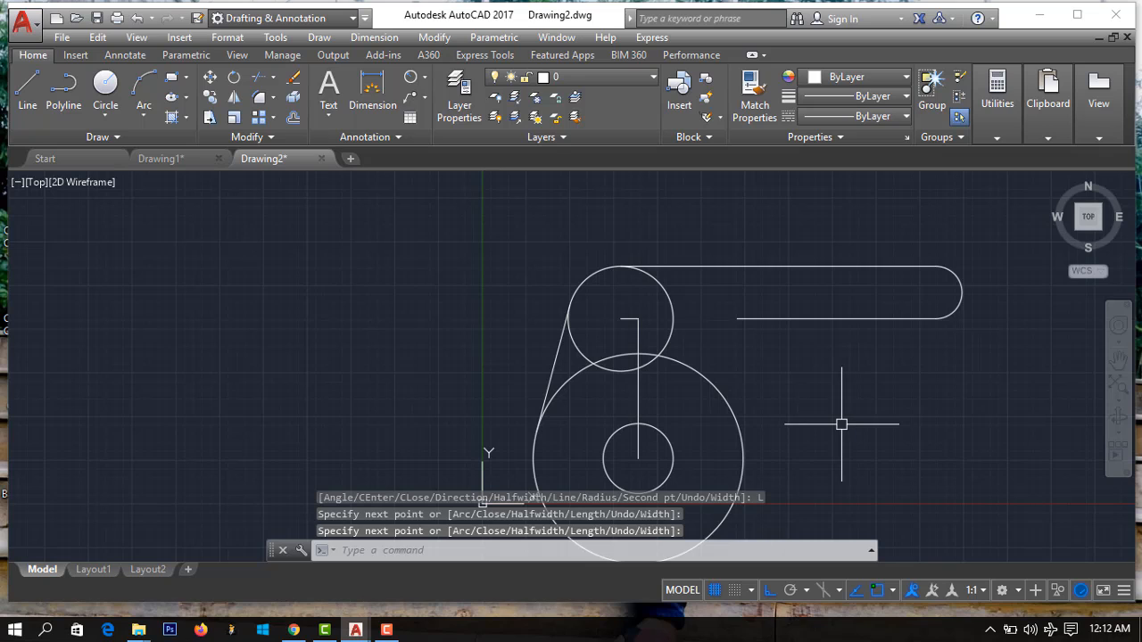
Step: After checking the concave arc in Drawing1, draw a 50-radius circle in Drawing2 tangent to the 30-radius circle and the arm's lower edge
left_click(188, 159)
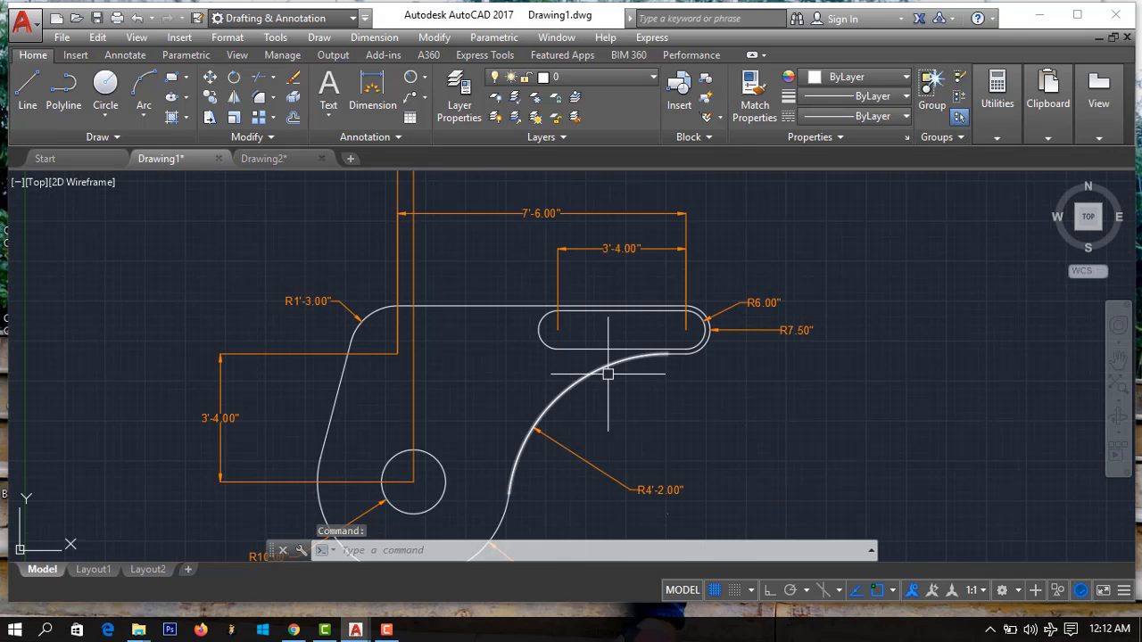
scroll(548, 491, "up", 2)
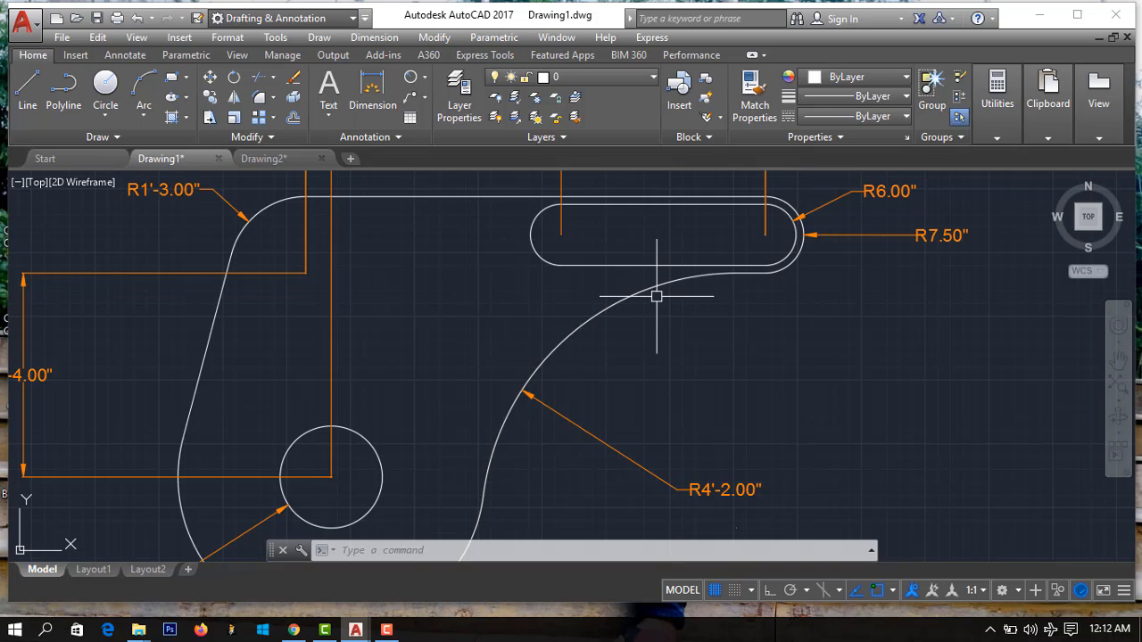
left_click(284, 158)
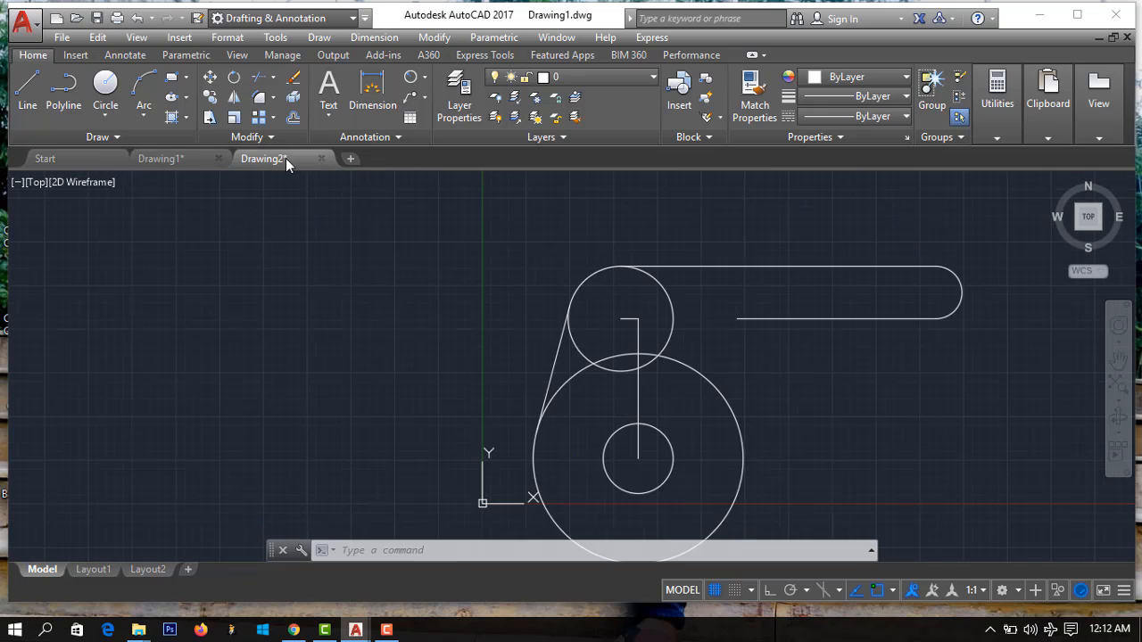
left_click(108, 119)
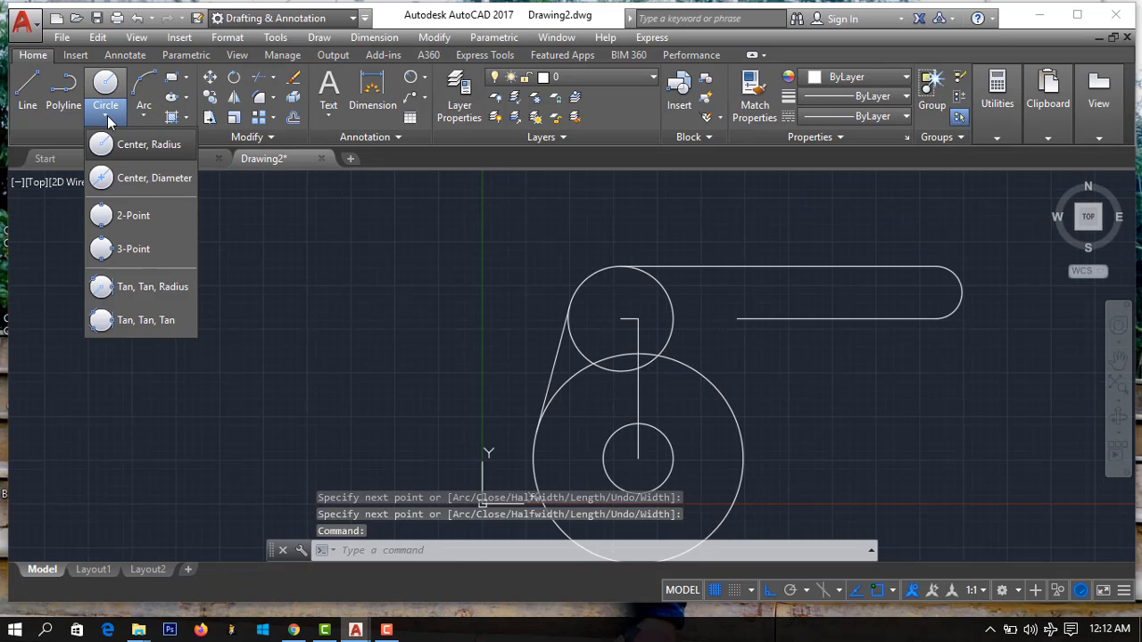
left_click(143, 291)
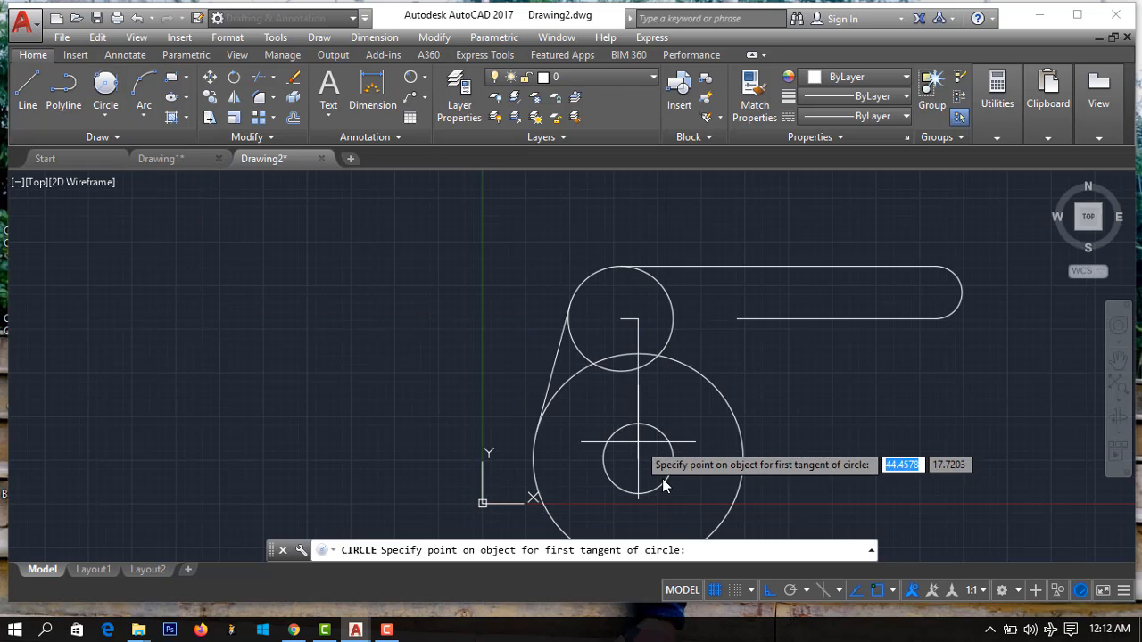
left_click(741, 471)
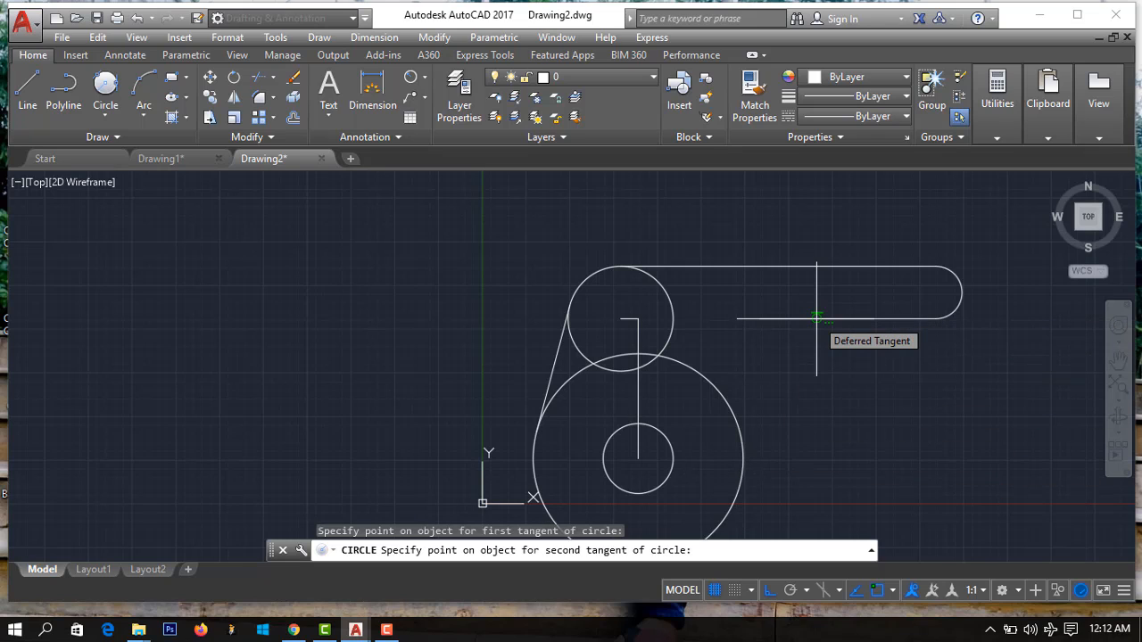
left_click(817, 317)
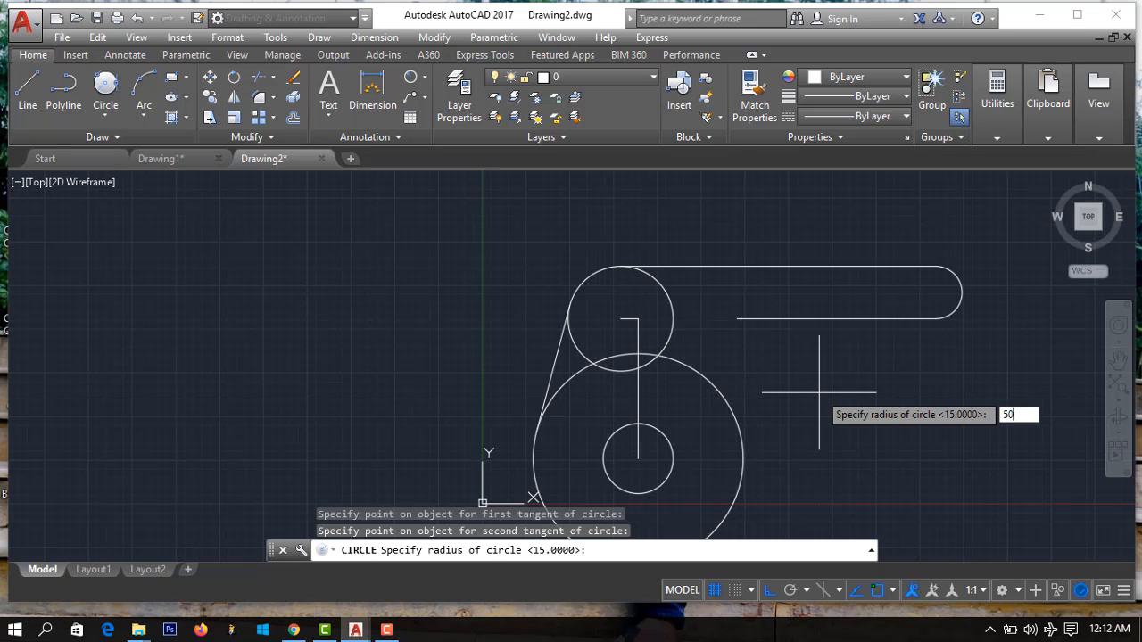
key("Return")
Step: Trim the 50-radius circle to the concave arc between the 30-radius circle and the arm's lower edge
scroll(904, 396, "up", 3)
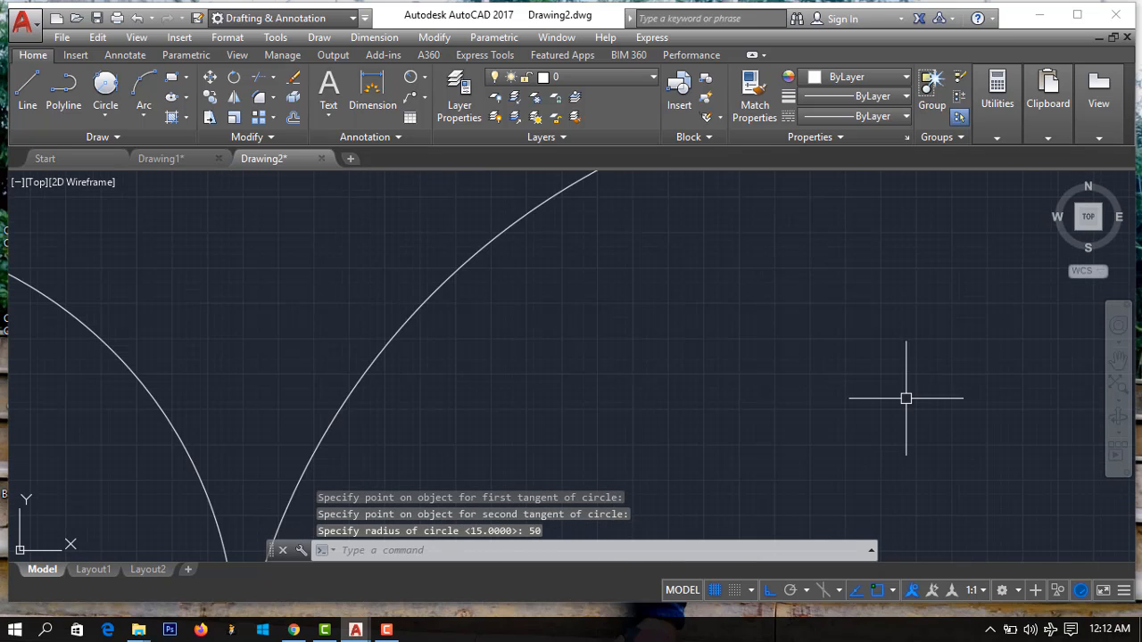
scroll(913, 434, "down", 4)
scroll(1011, 535, "up", 2)
scroll(1010, 538, "down", 2)
scroll(1010, 538, "down", 2)
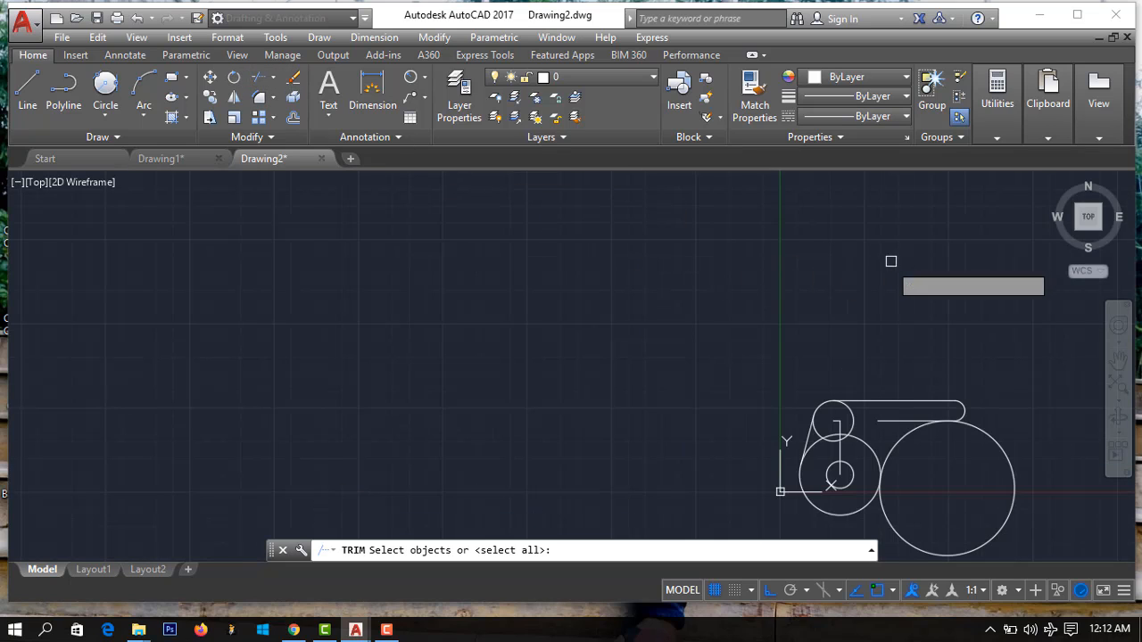
key("Return")
left_click(1018, 482)
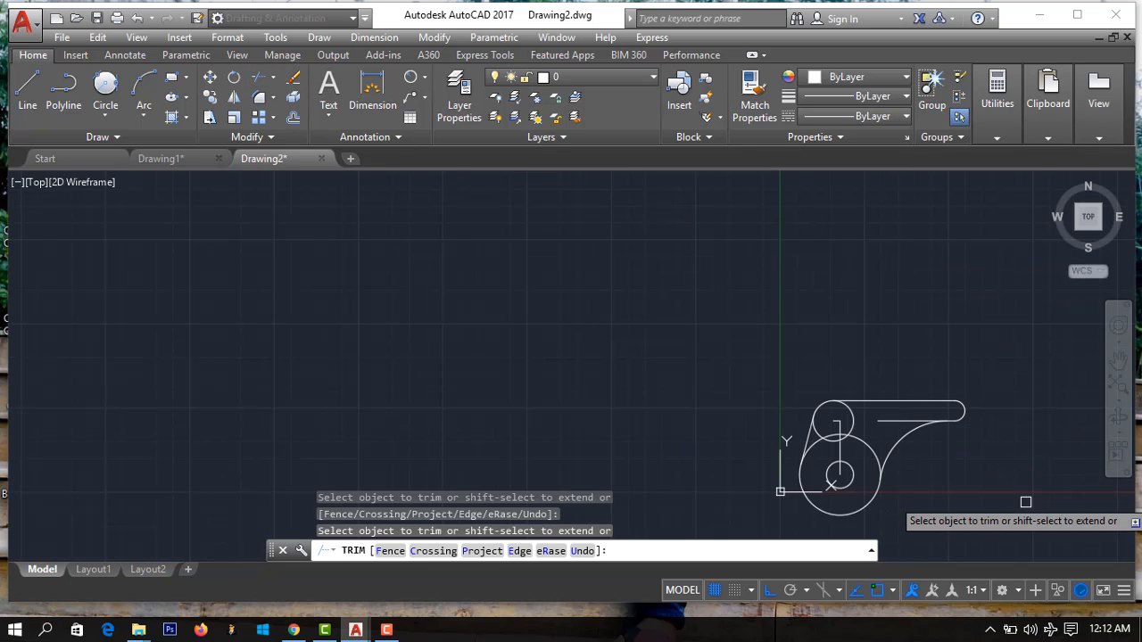
Step: Trim the excess lower edge and the parts of the circles and construction polyline that lie inside the bracket outline
scroll(1022, 496, "up", 2)
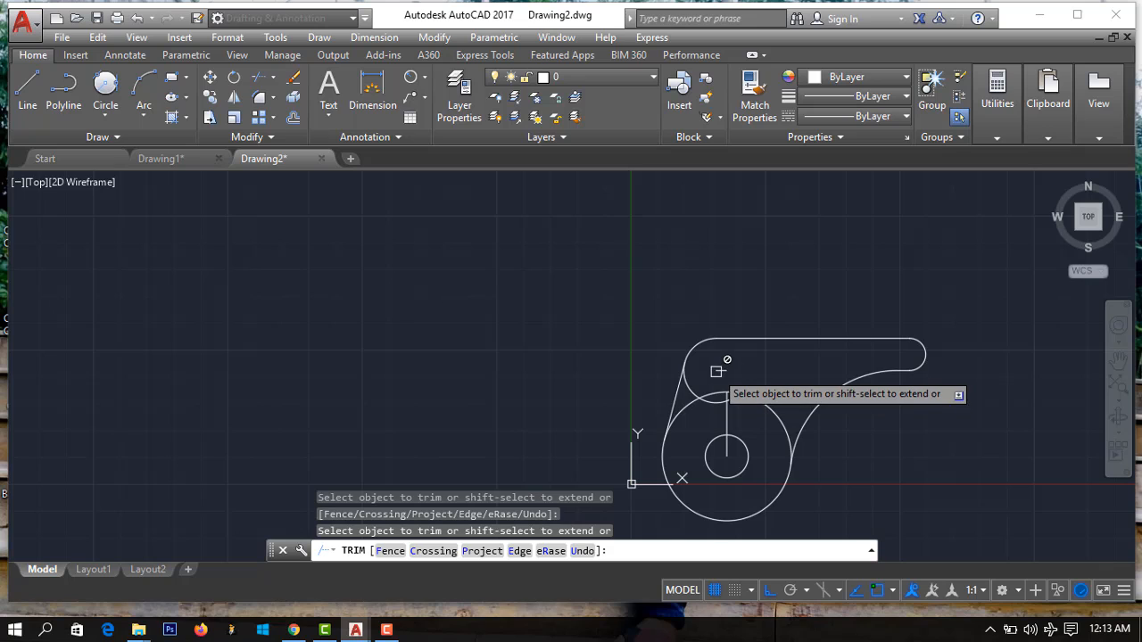
left_click(716, 371)
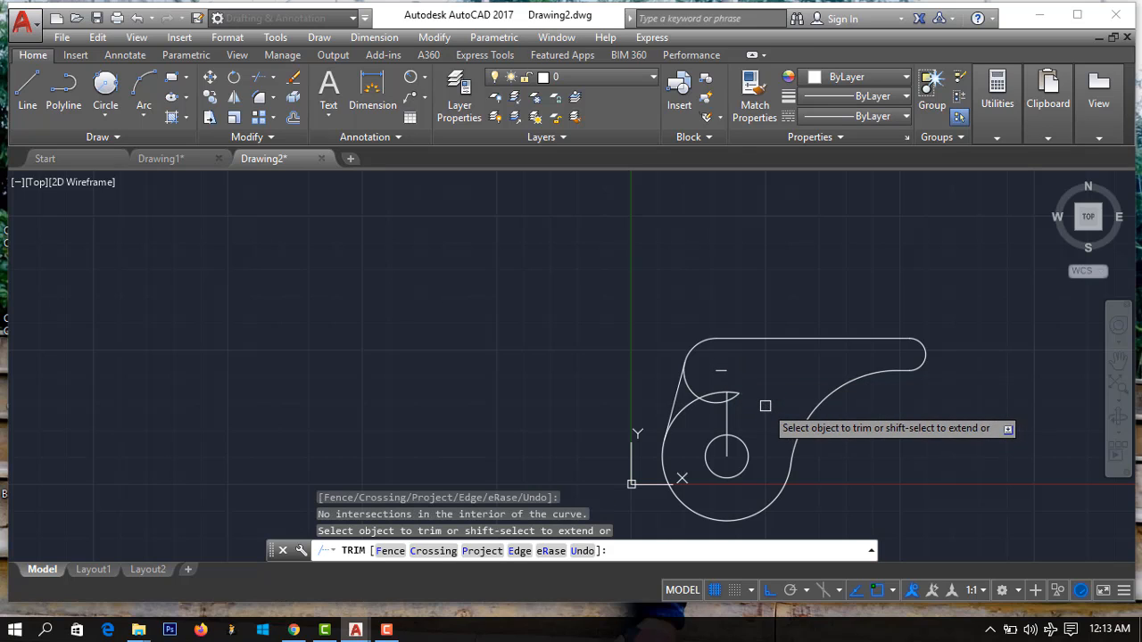
left_click(727, 394)
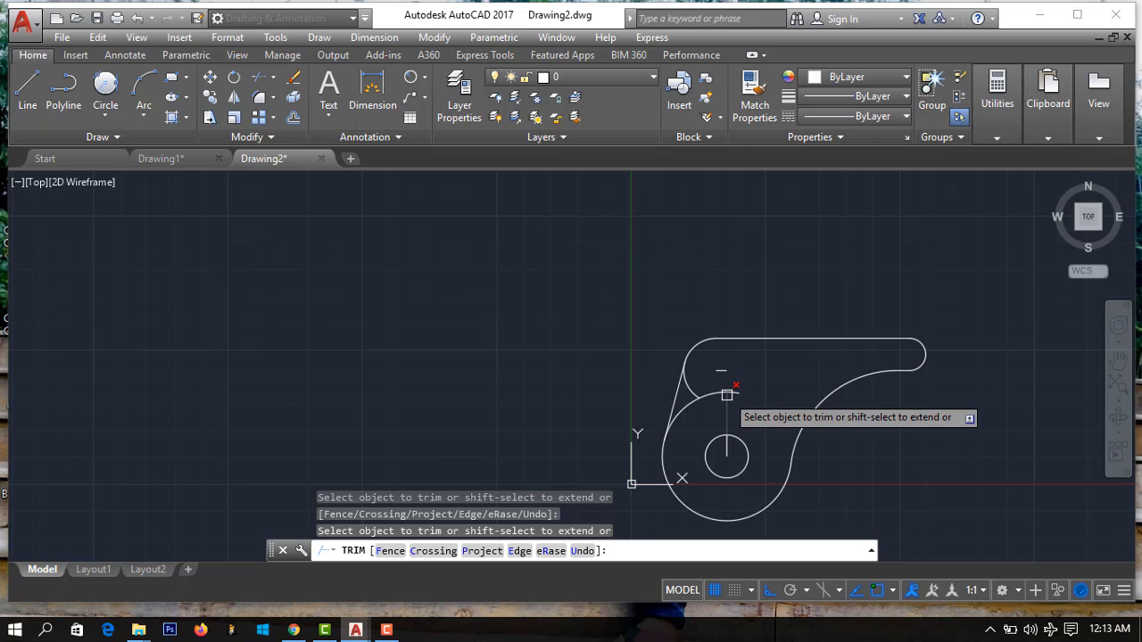
left_click(727, 394)
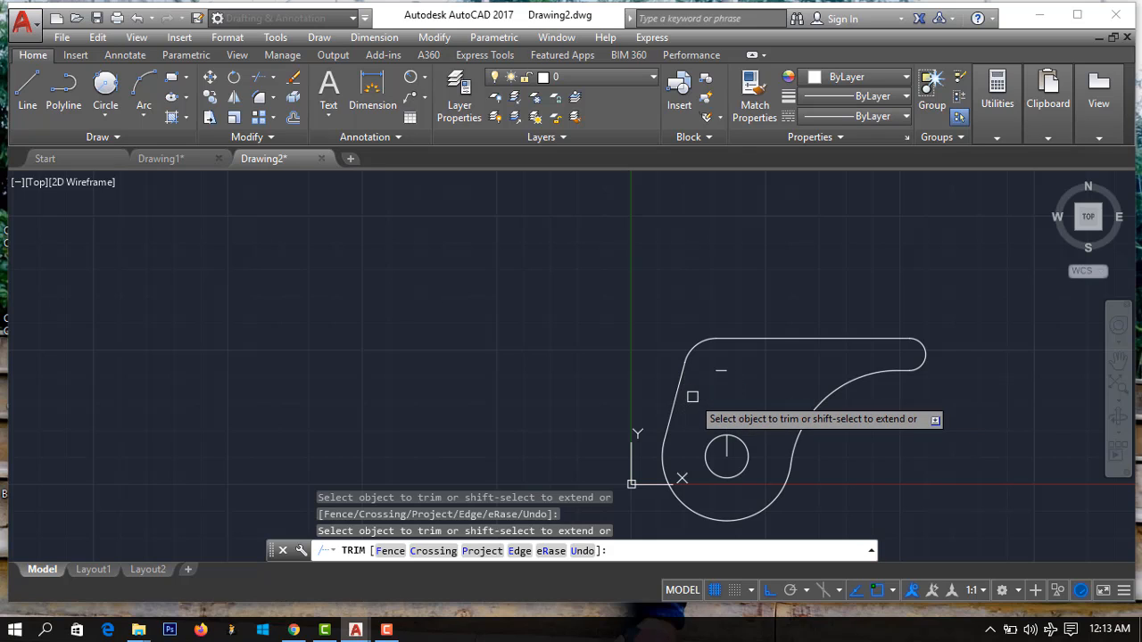
left_click(728, 443)
scroll(777, 406, "down", 2)
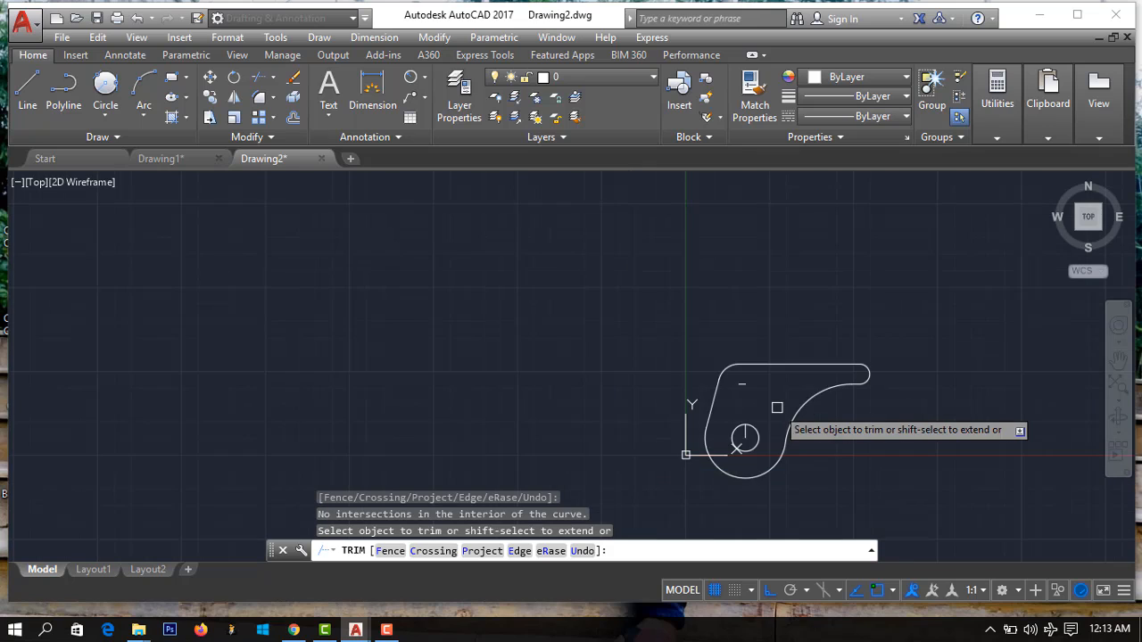
scroll(777, 406, "up", 3)
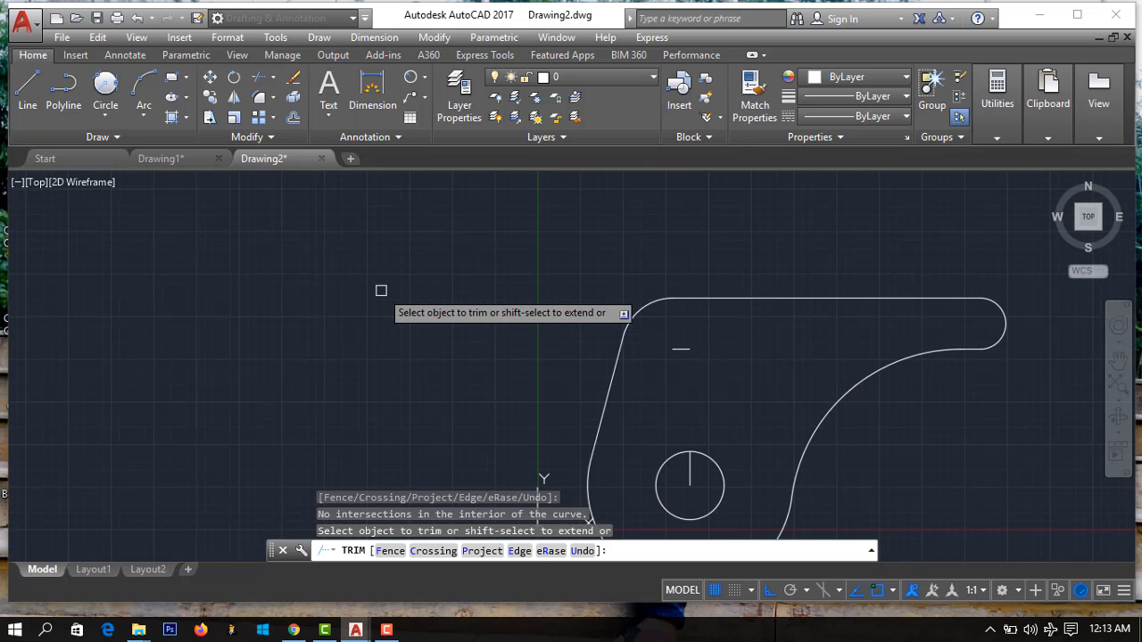
key("Escape")
Step: Erase the leftover short horizontal segment and the vertical construction line inside the hole
left_click(674, 348)
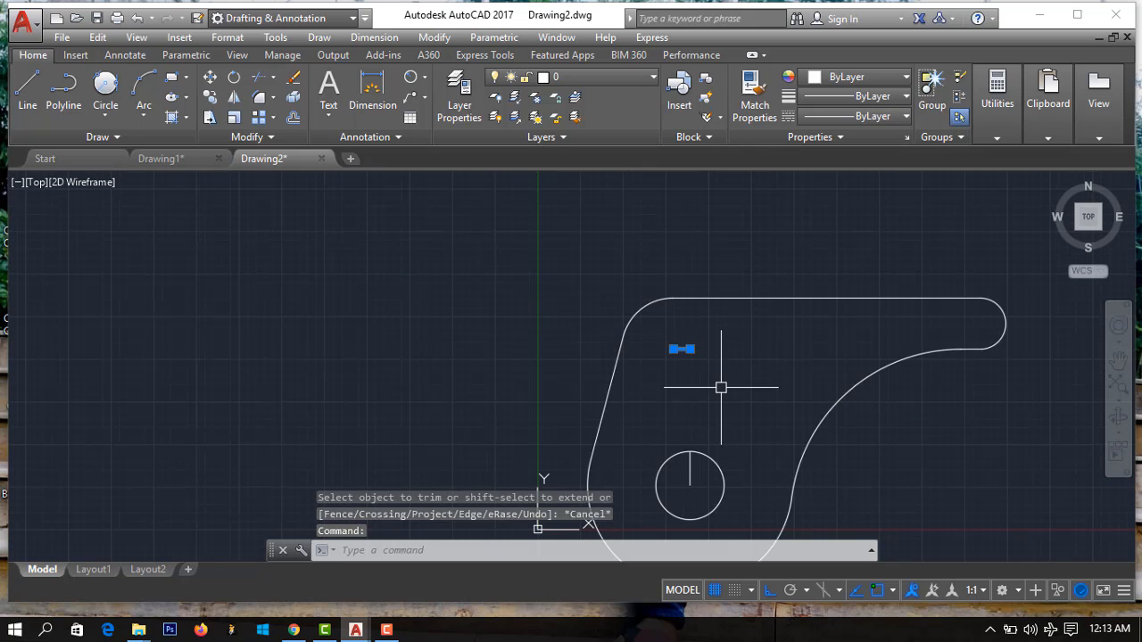
key("Delete")
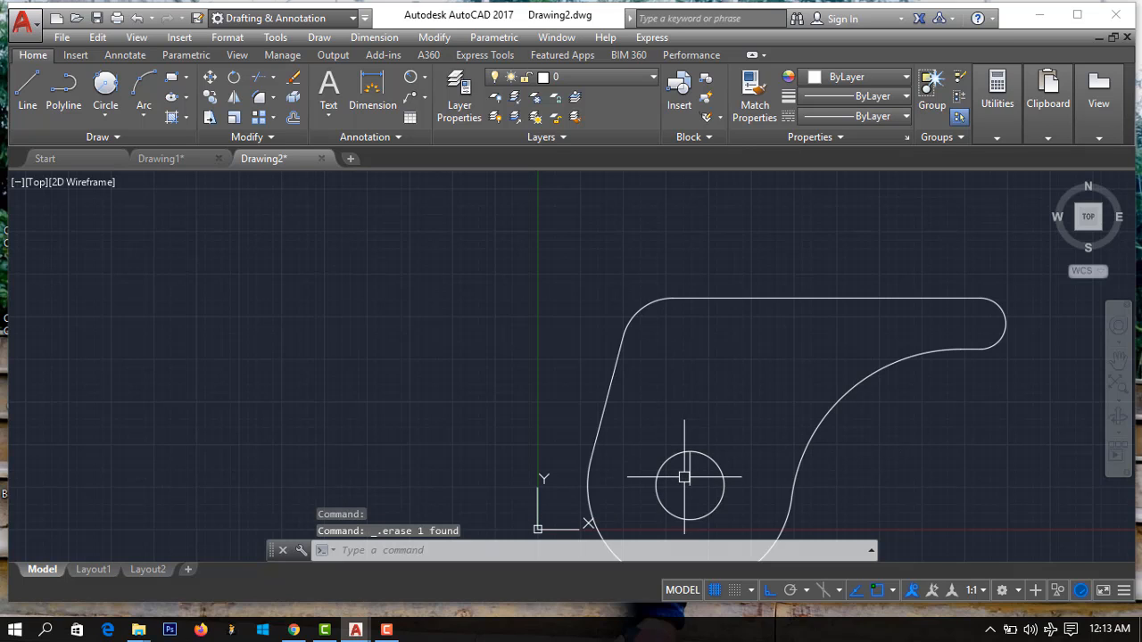
scroll(826, 413, "up", 5)
scroll(823, 408, "down", 5)
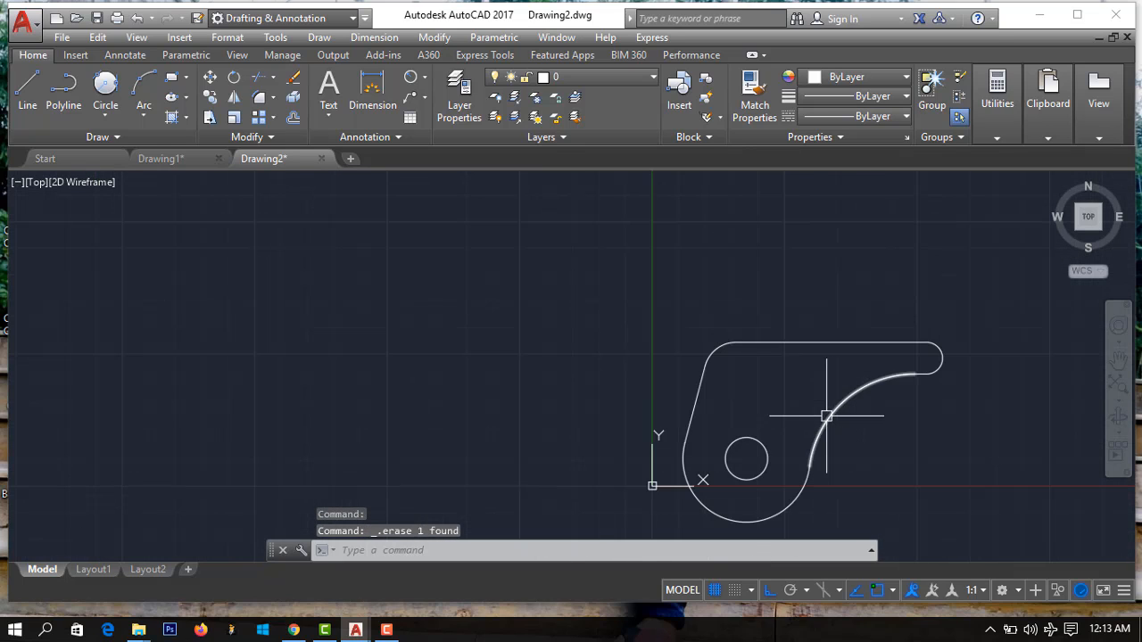
Step: After checking the slot in Drawing1, draw the slot's 40-long upper edge in Drawing2 as a polyline starting 6 above the arm end arc's centre
scroll(937, 463, "up", 2)
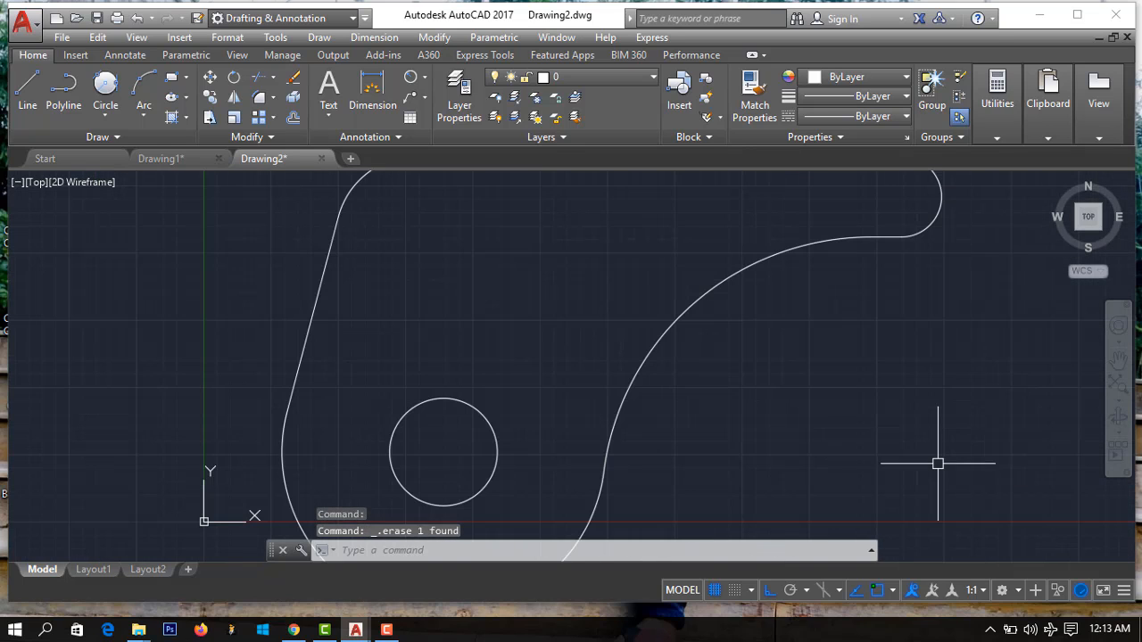
left_click(189, 157)
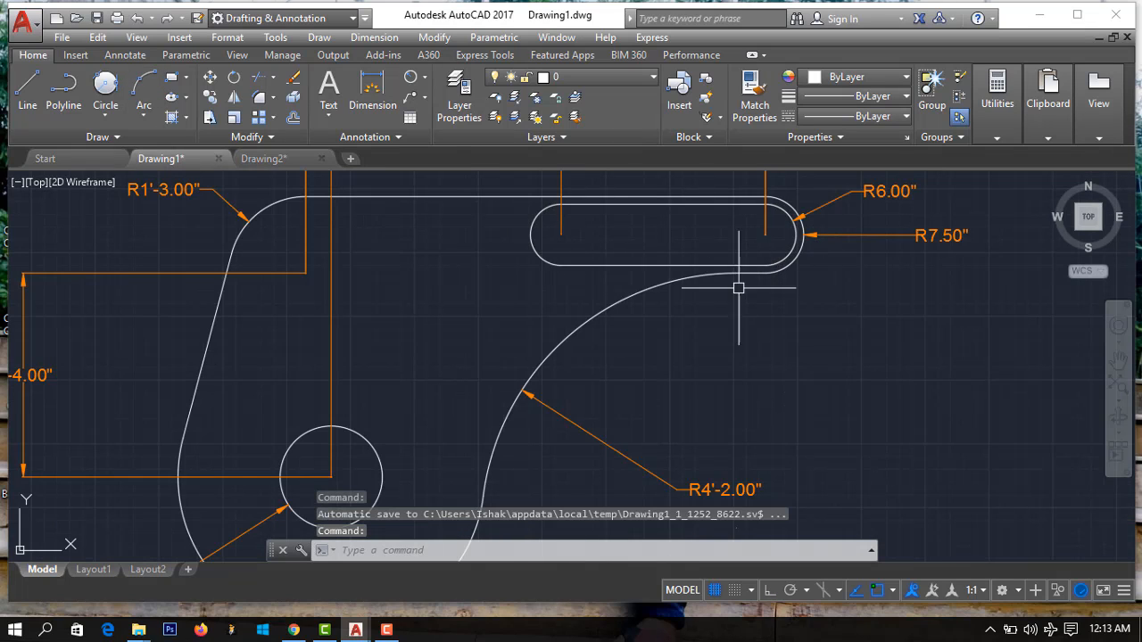
scroll(740, 285, "down", 2)
left_click(267, 158)
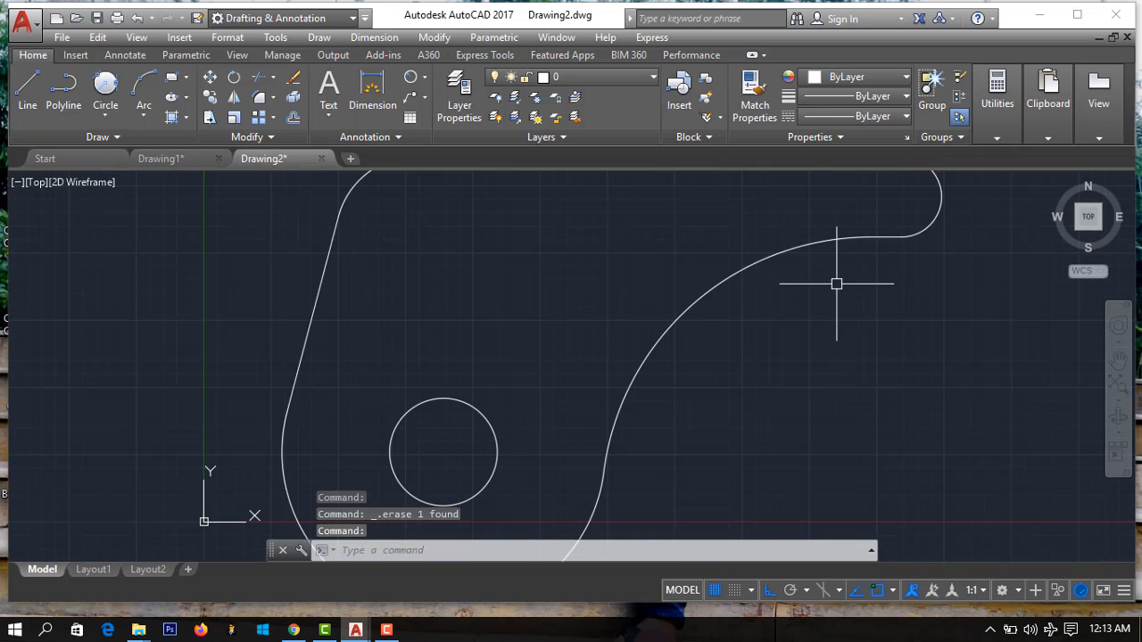
scroll(877, 252, "down", 3)
scroll(946, 223, "up", 4)
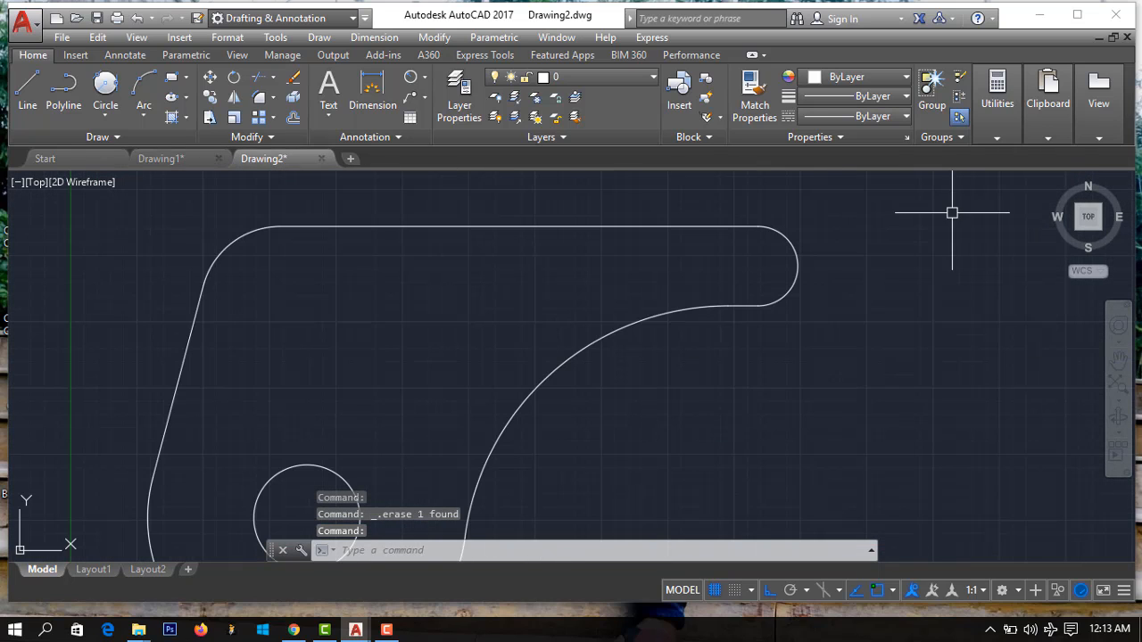
left_click(64, 89)
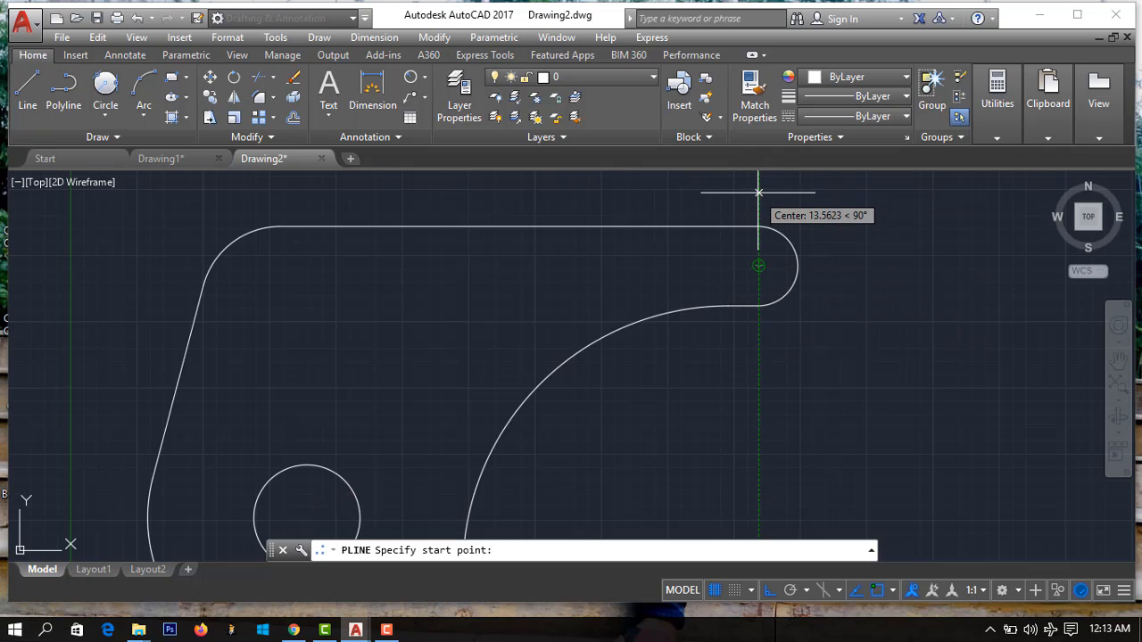
type("6")
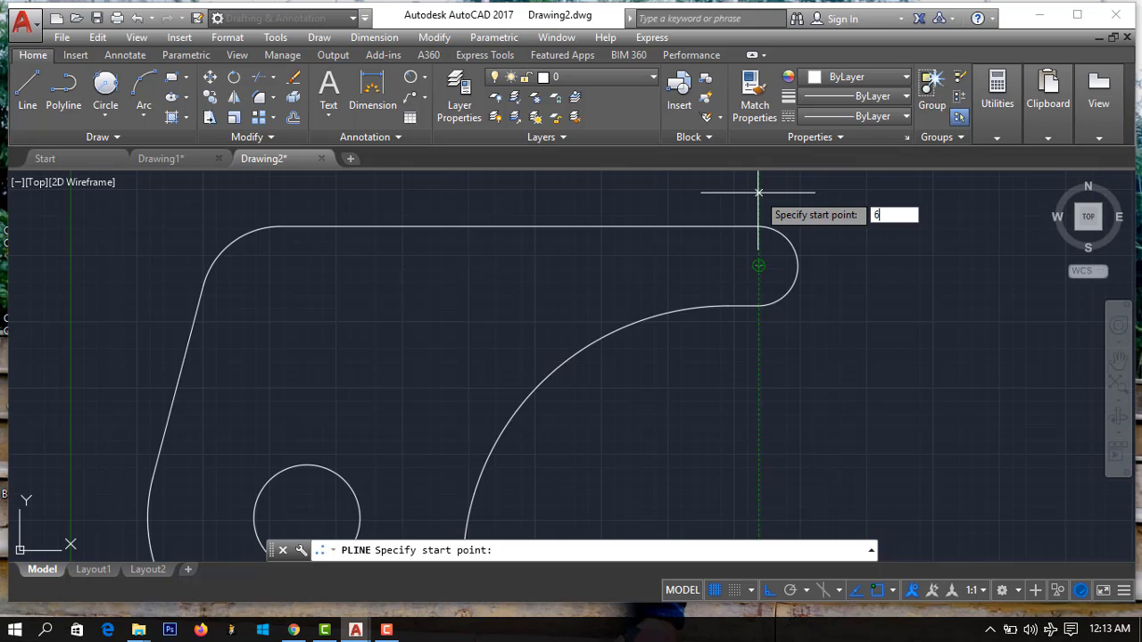
key("Return")
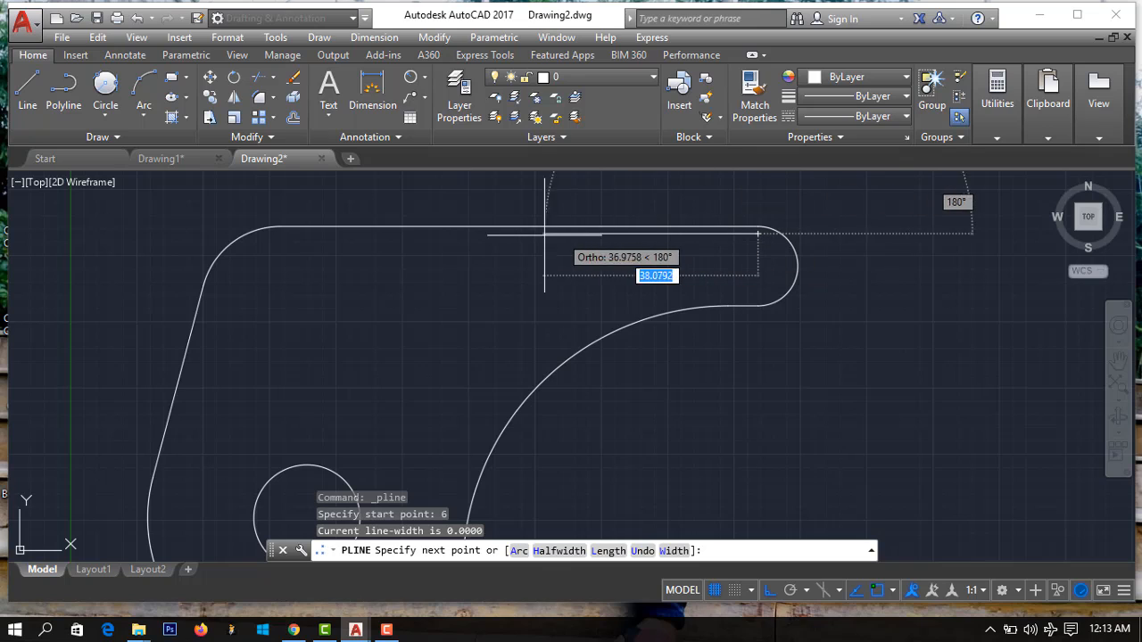
type("40")
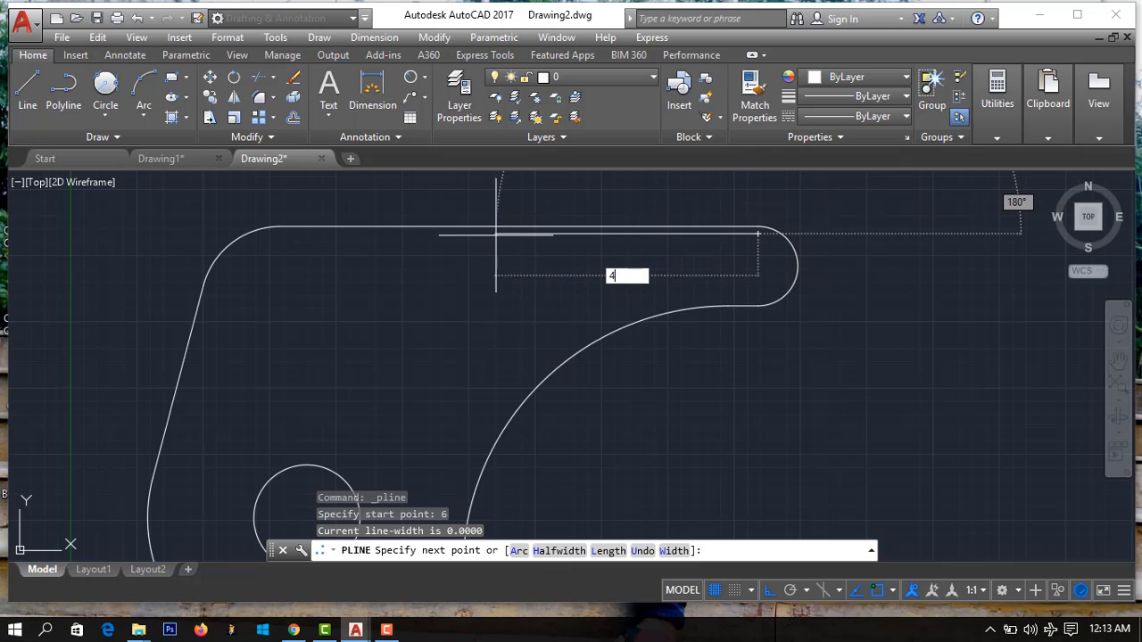
key("Return")
Step: Continue the slot polyline with a downward semicircular arc of 12 between its endpoints and a 40-long lower edge back toward the arm's end
right_click(485, 283)
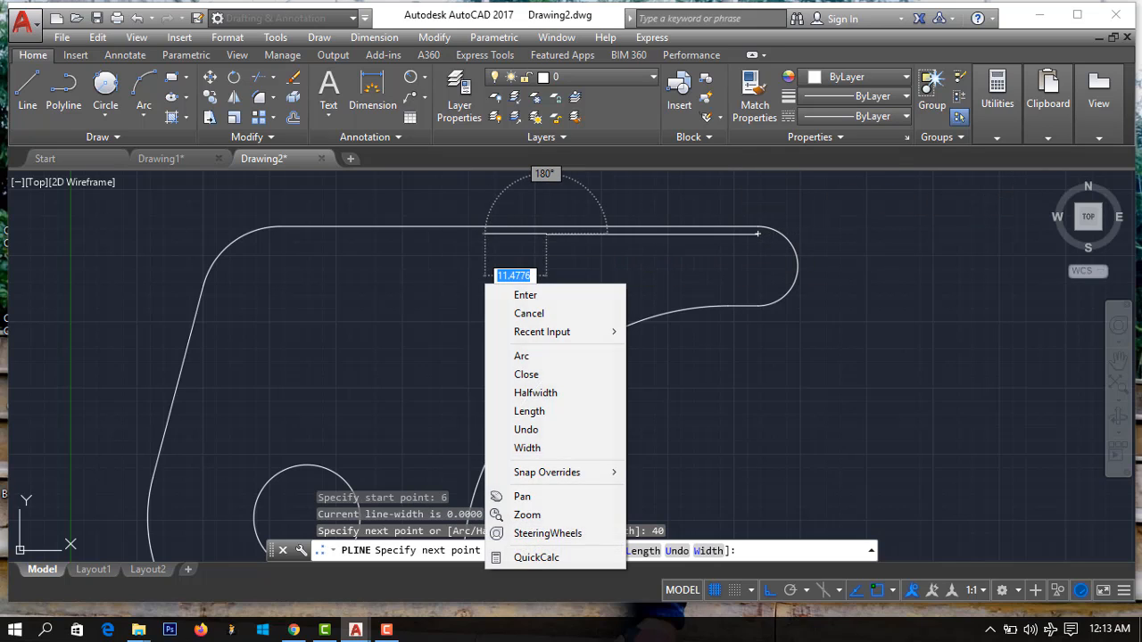
left_click(523, 355)
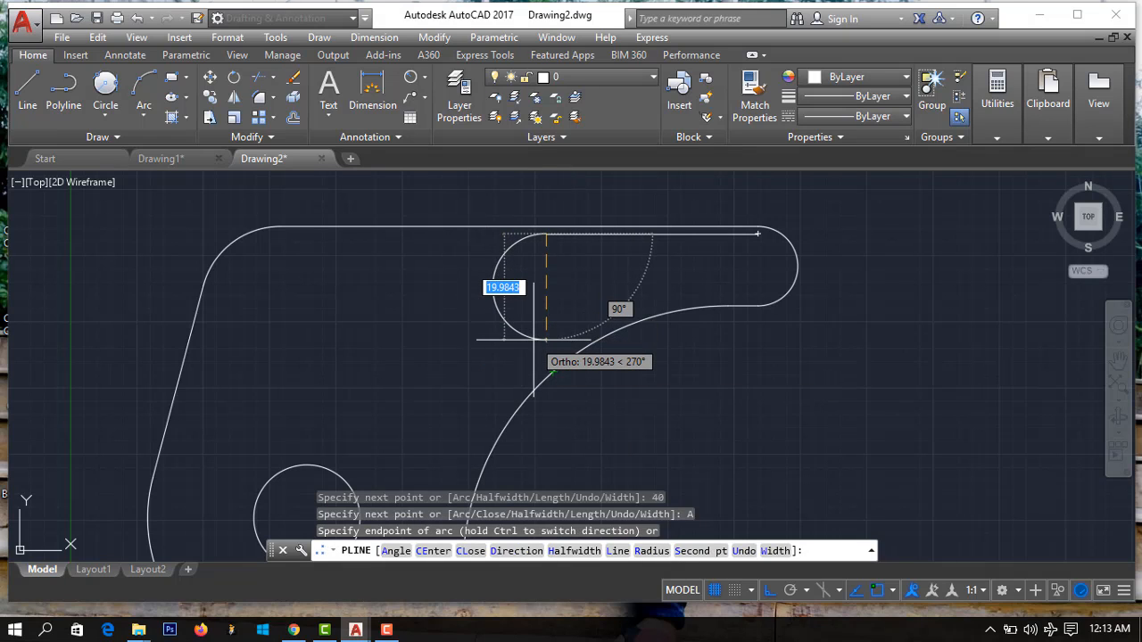
type("12")
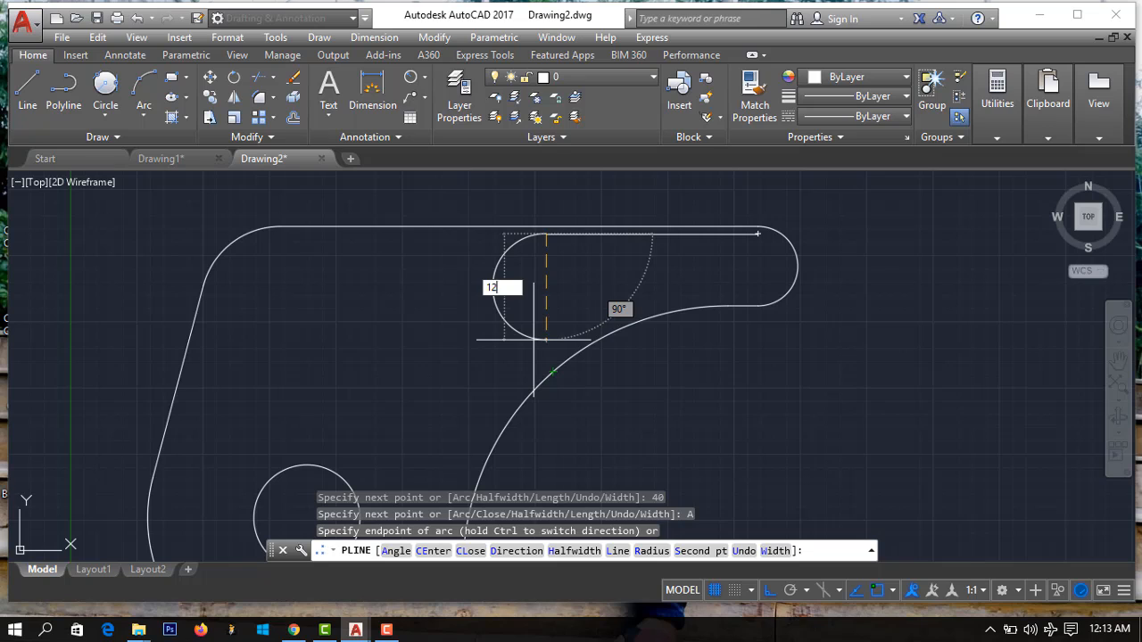
key("Return")
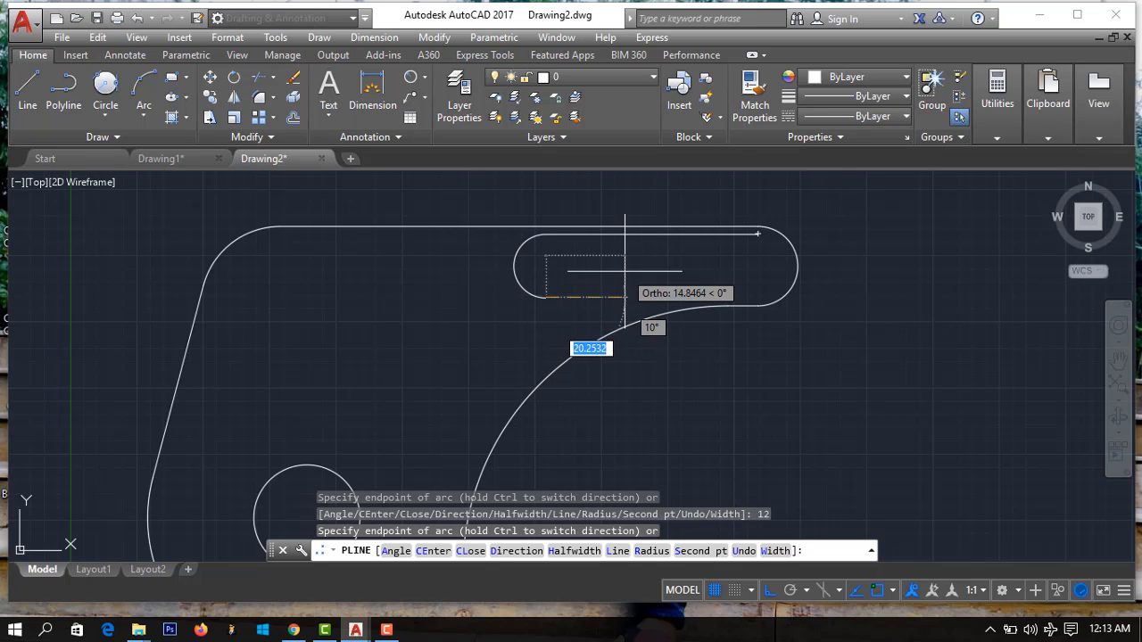
right_click(625, 297)
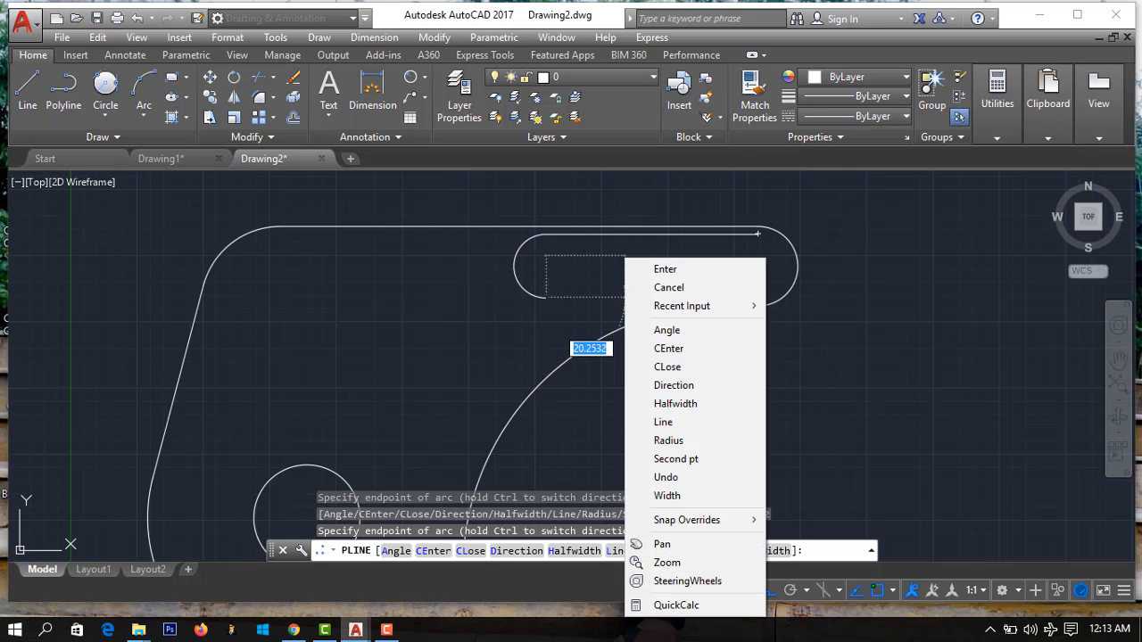
left_click(679, 423)
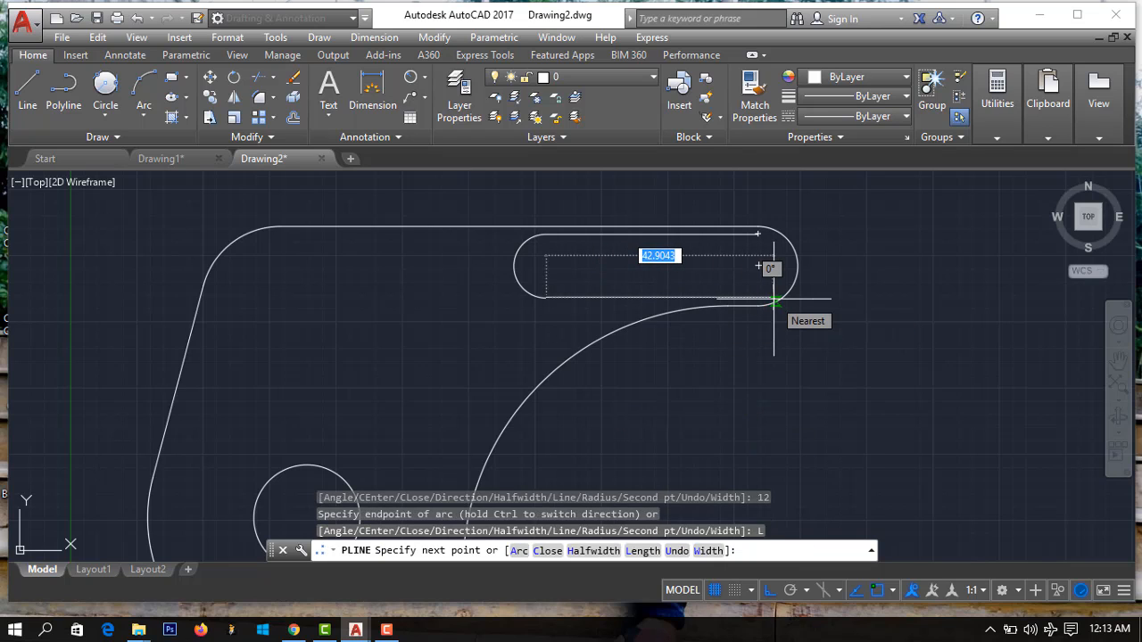
type("40")
key("Return")
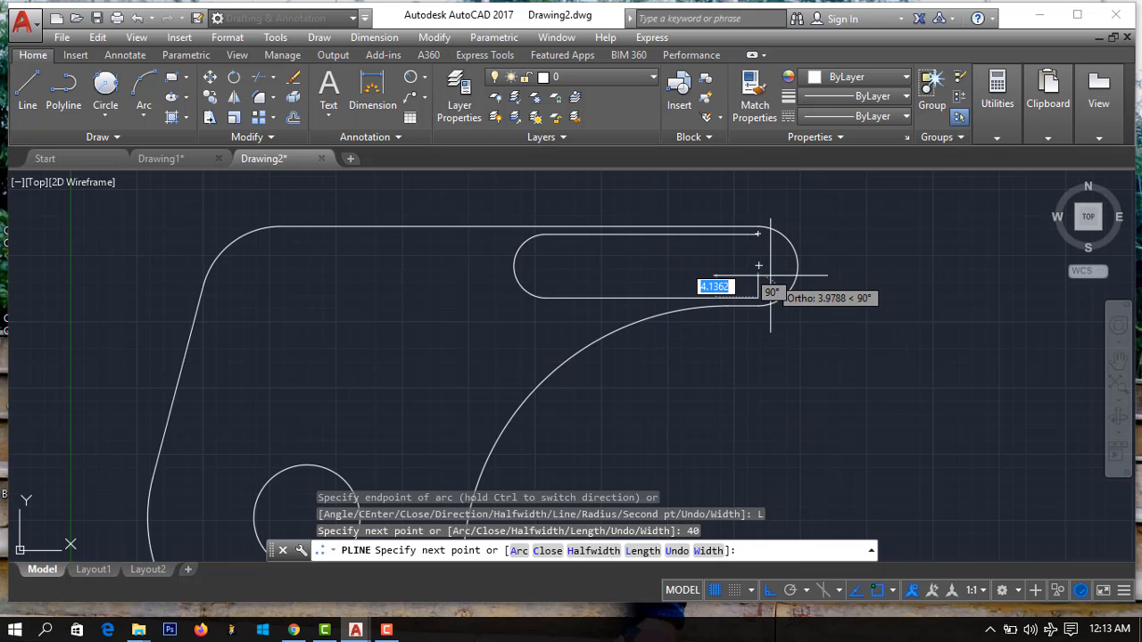
Step: Complete the slot with an arc back to the polyline's start point, and turn Ortho off
right_click(769, 277)
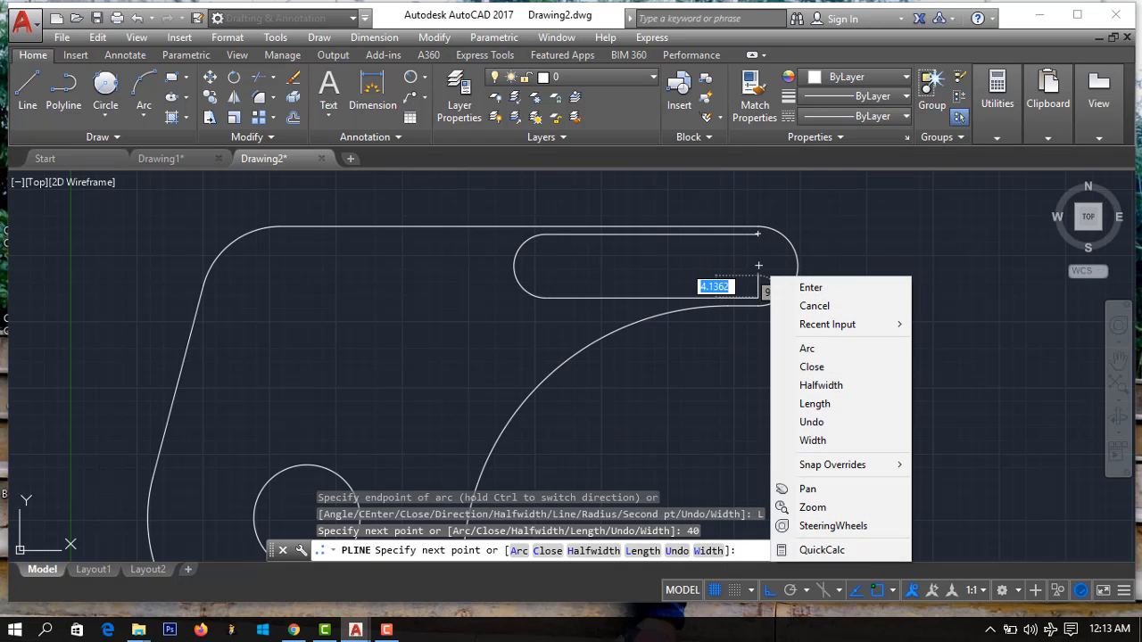
left_click(827, 348)
left_click(759, 234)
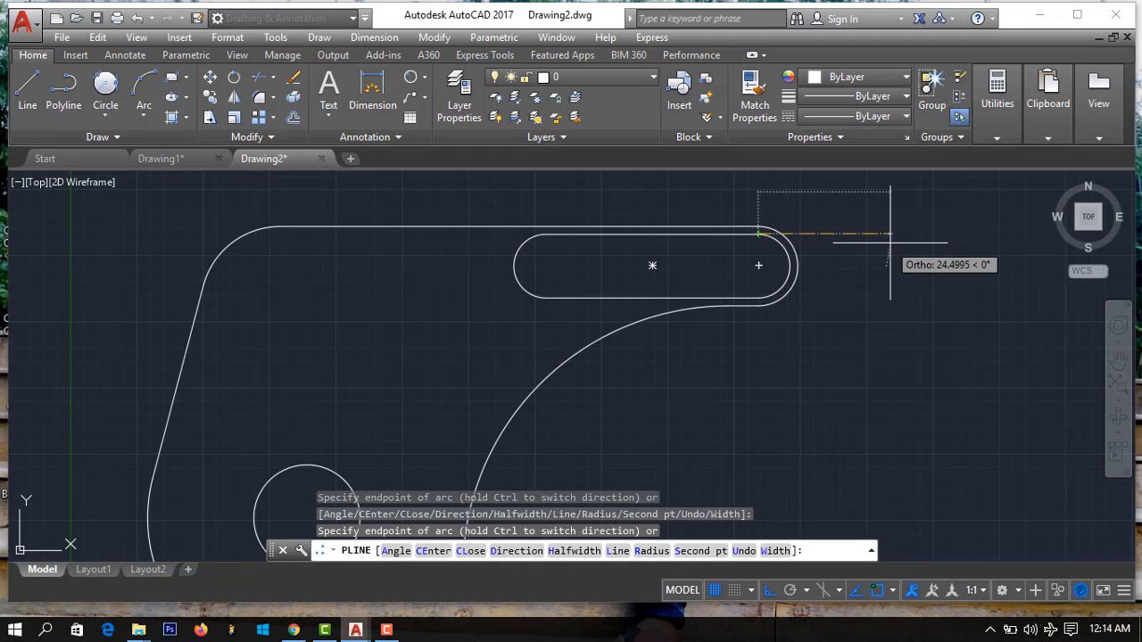
key("Escape")
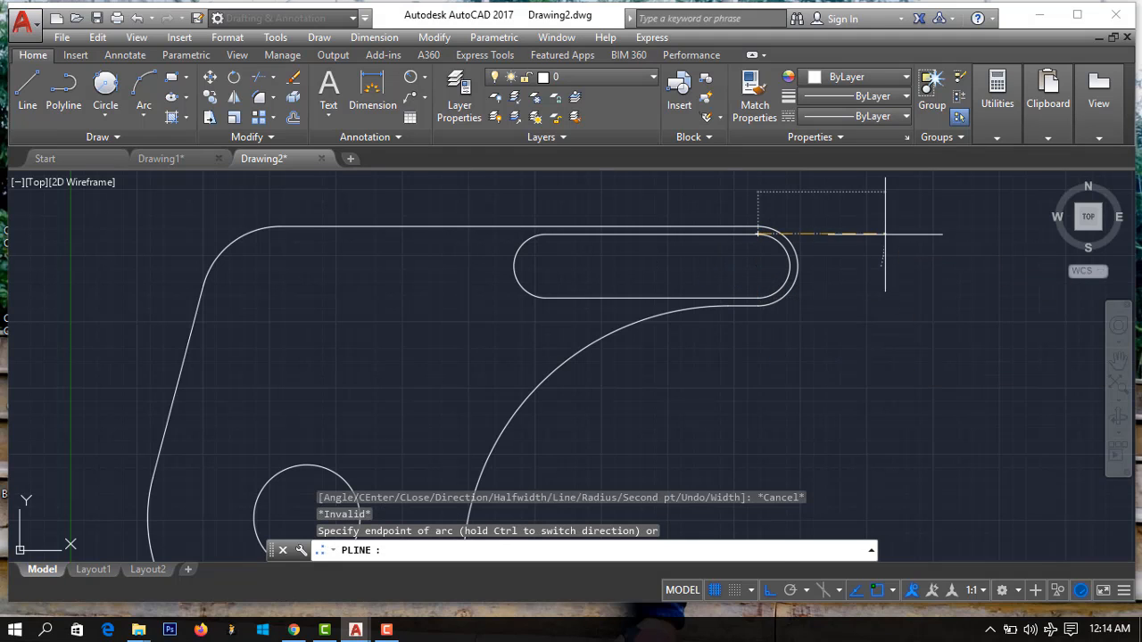
left_click(770, 590)
key("Escape")
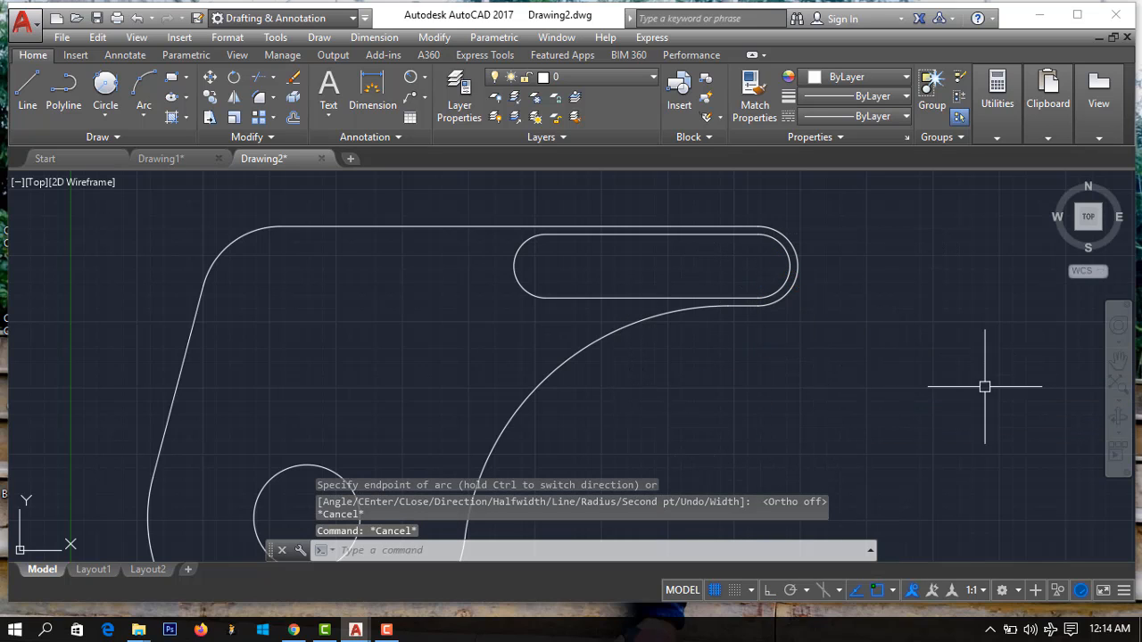
scroll(671, 268, "down", 3)
scroll(678, 247, "up", 3)
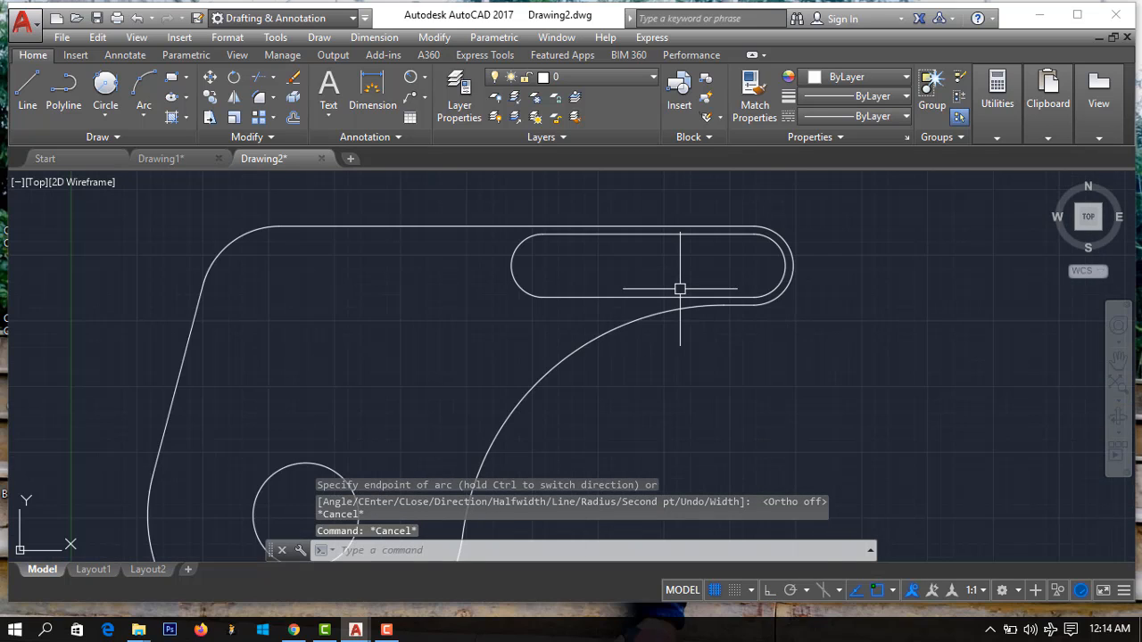
scroll(678, 247, "down", 3)
scroll(586, 334, "up", 4)
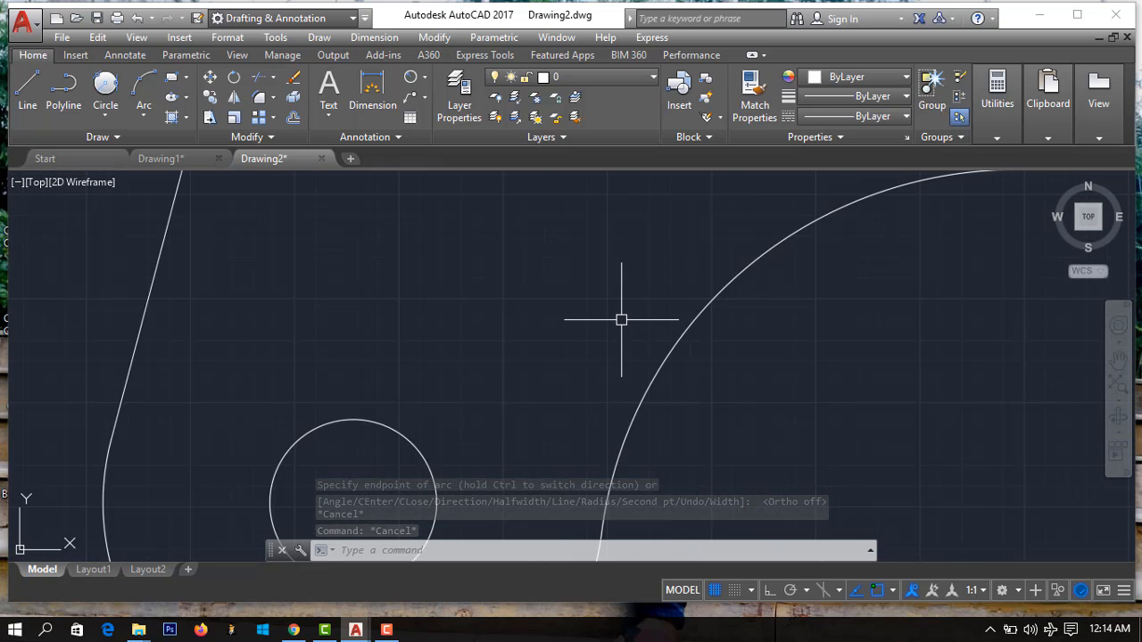
scroll(627, 319, "down", 4)
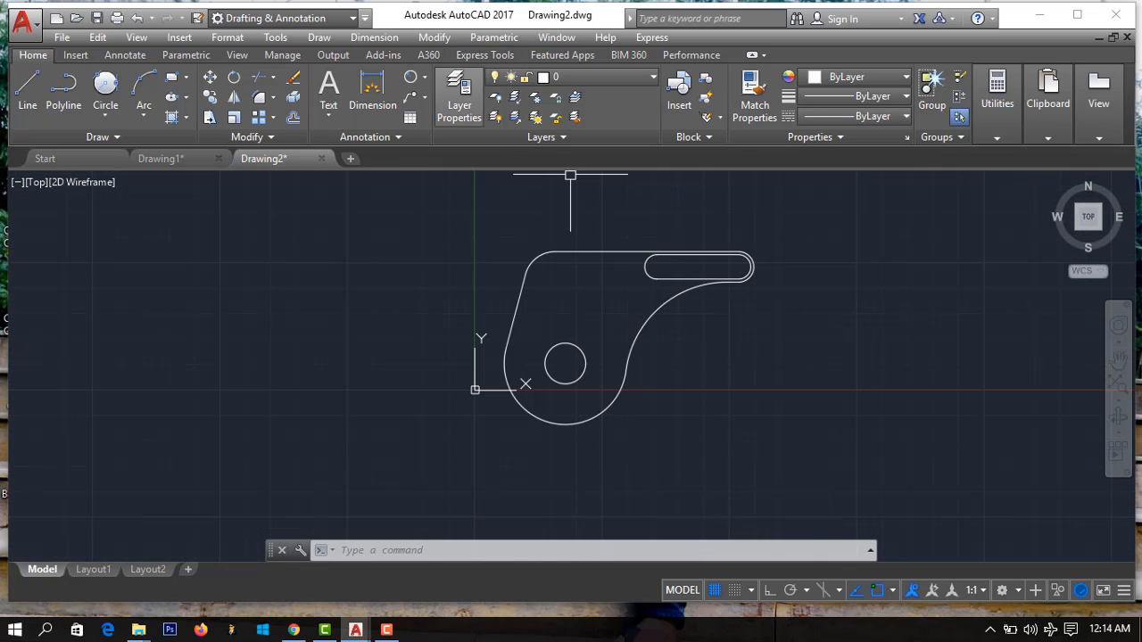
scroll(651, 259, "up", 2)
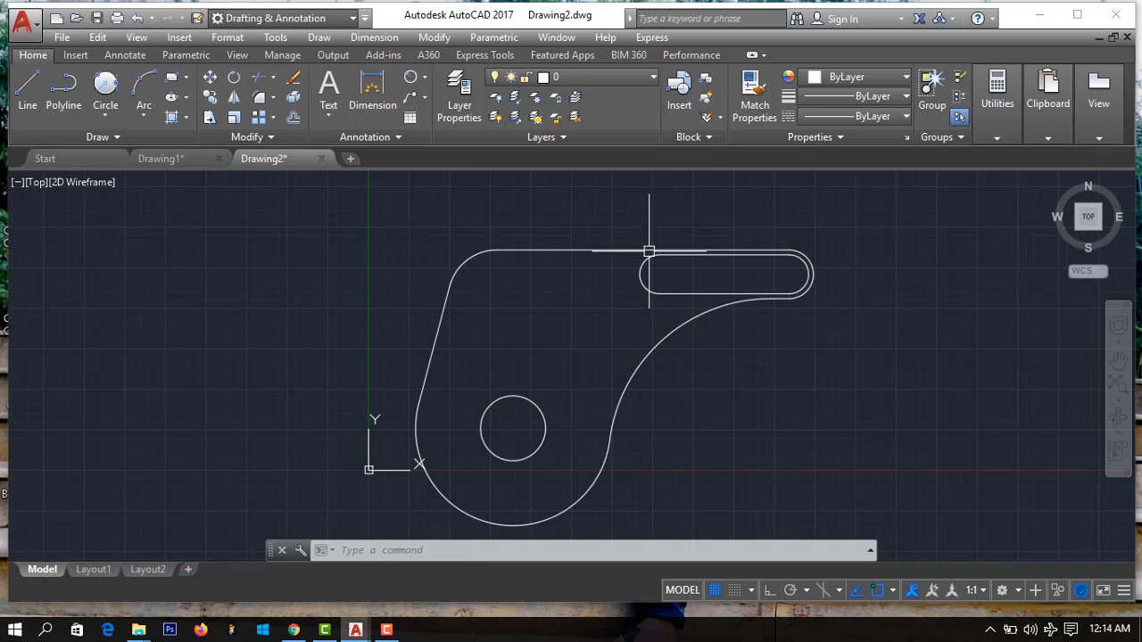
scroll(586, 249, "up", 4)
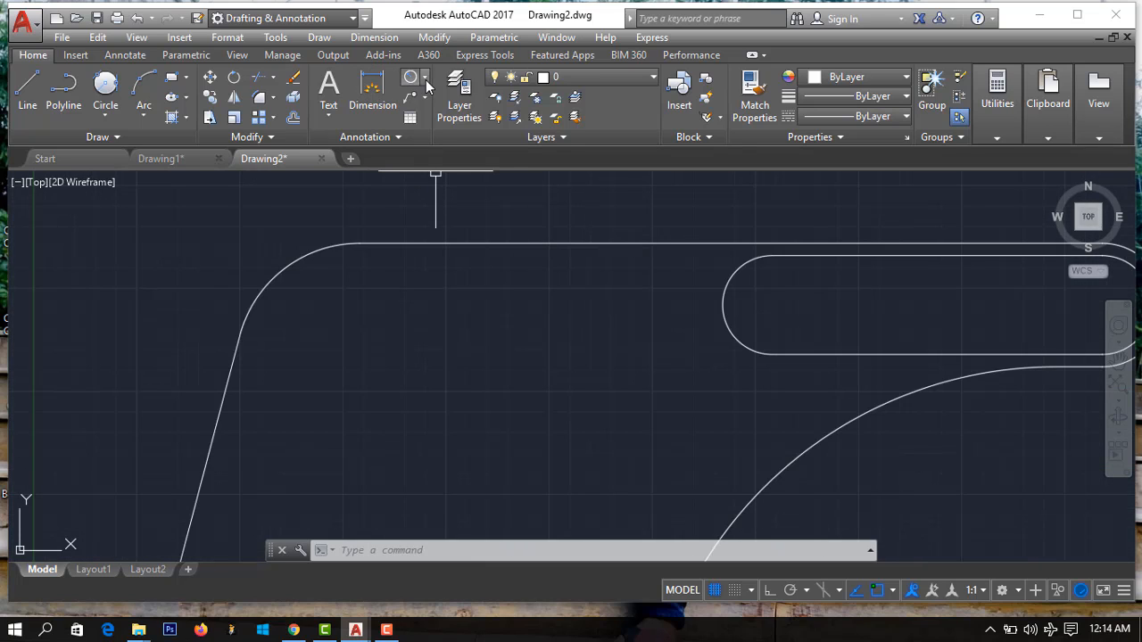
Step: Try a vertical linear dimension on layer 0 between the hole's centre and the upper-left corner arc's centre, and erase it
left_click(426, 78)
left_click(443, 103)
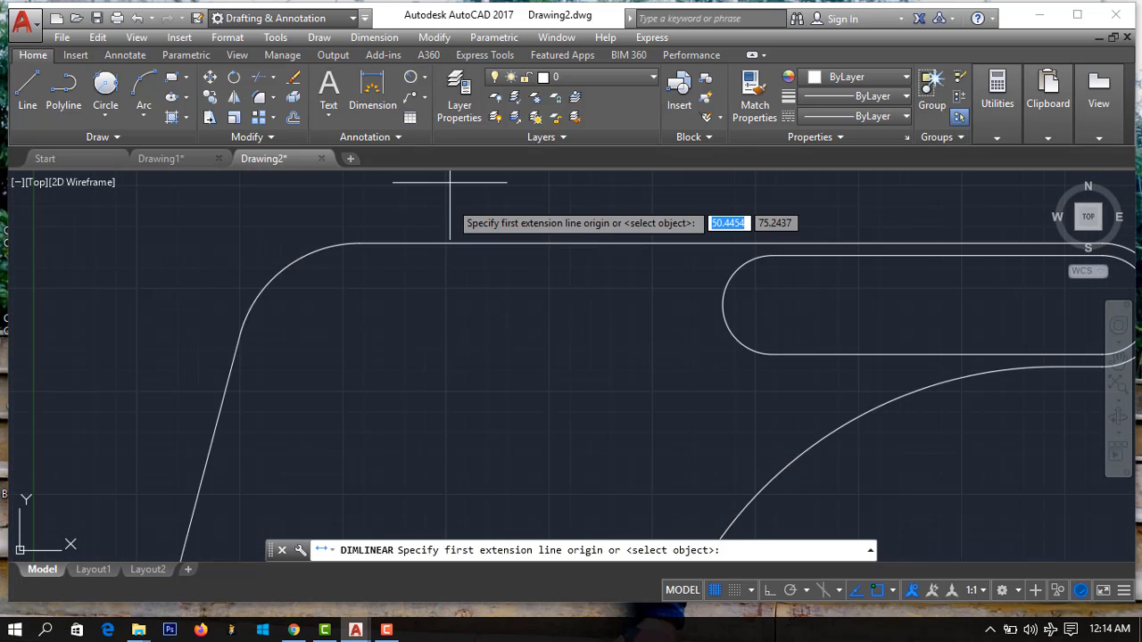
scroll(406, 357, "down", 5)
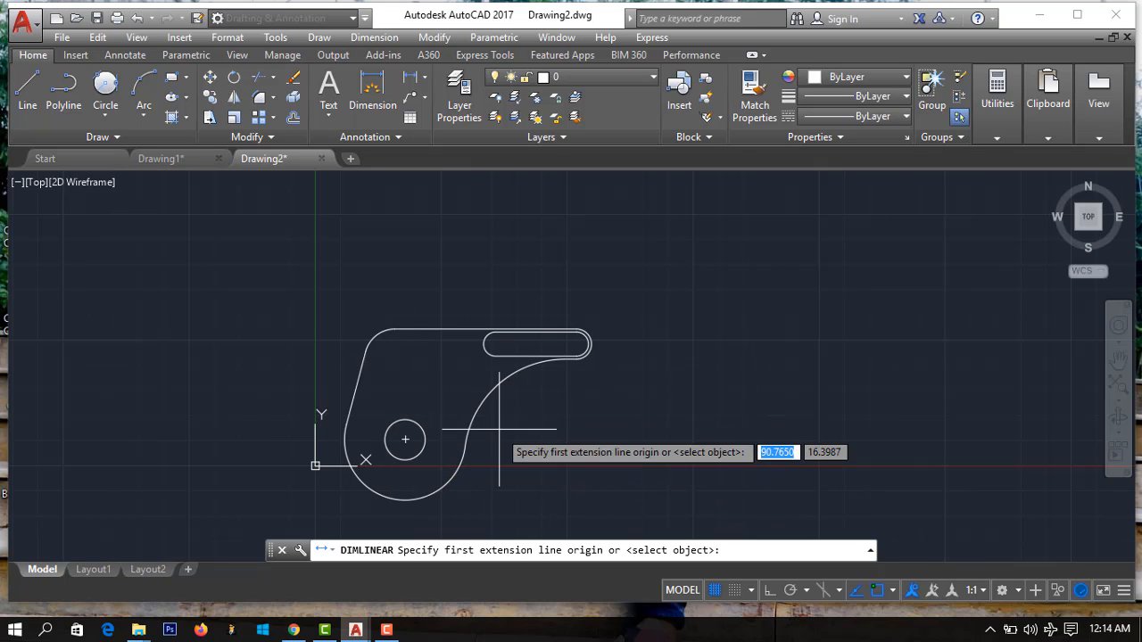
scroll(499, 430, "up", 5)
scroll(250, 294, "down", 3)
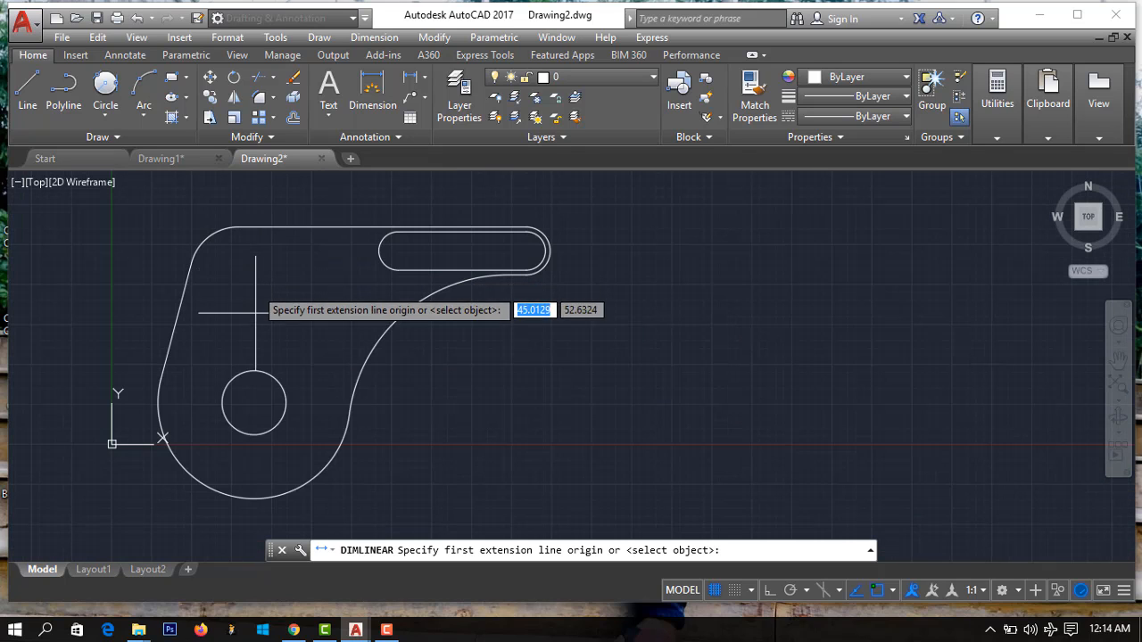
left_click(254, 402)
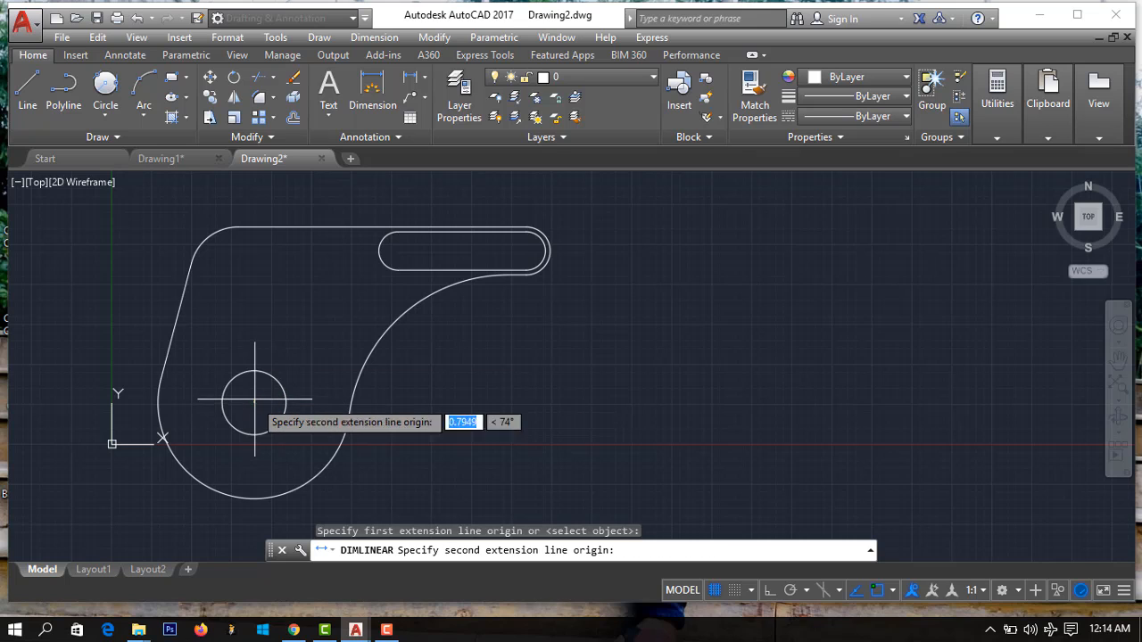
left_click(239, 275)
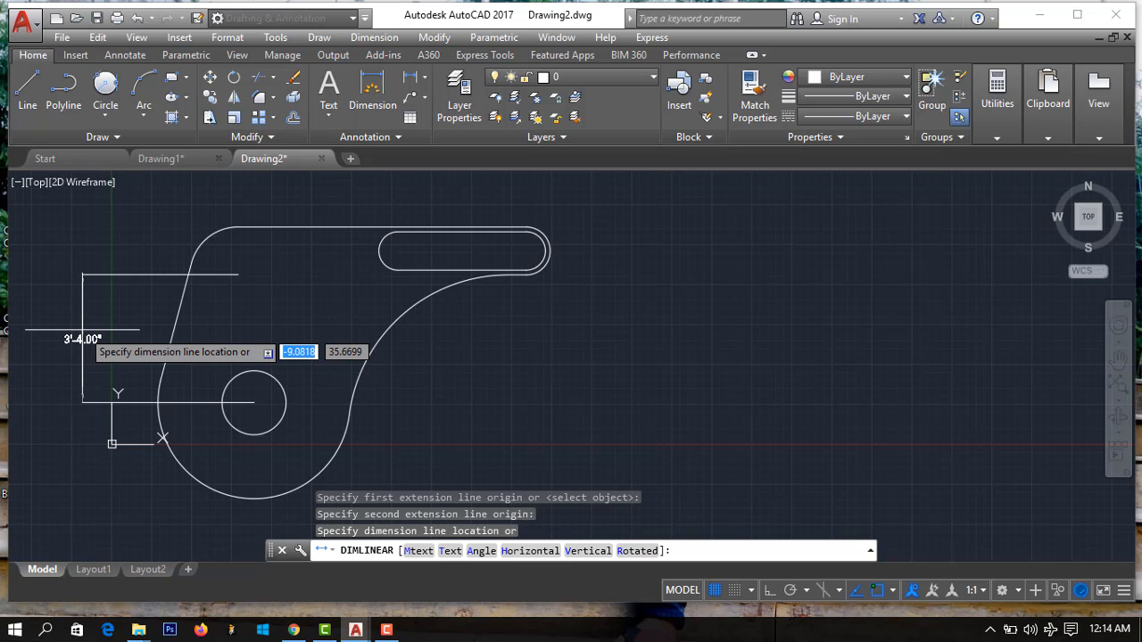
left_click(82, 330)
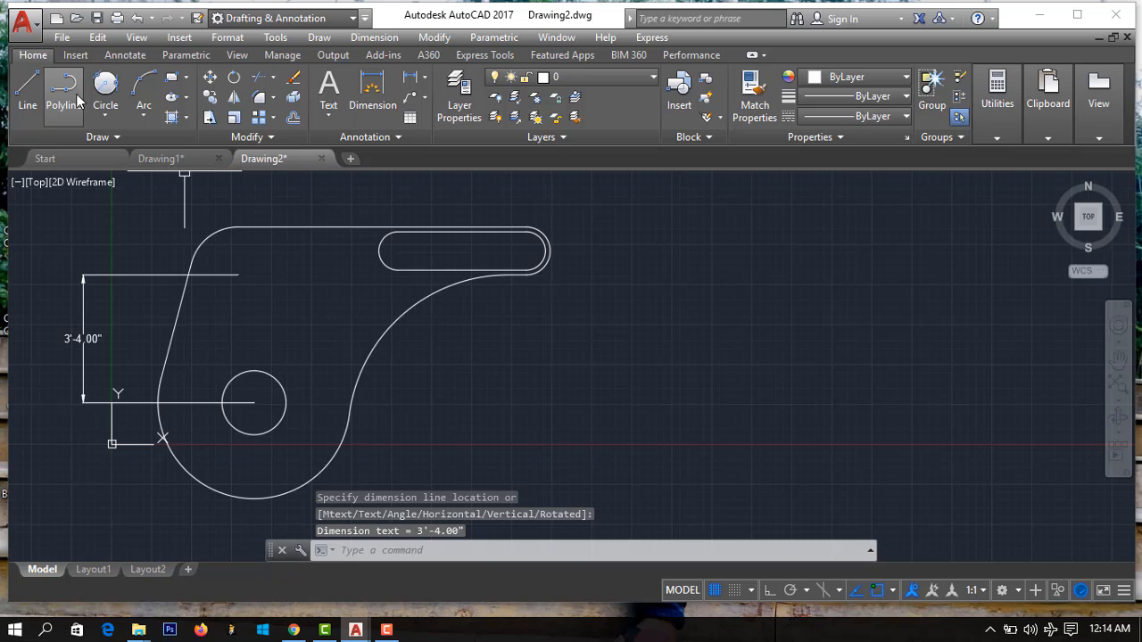
left_click(83, 337)
mouse_move(83, 338)
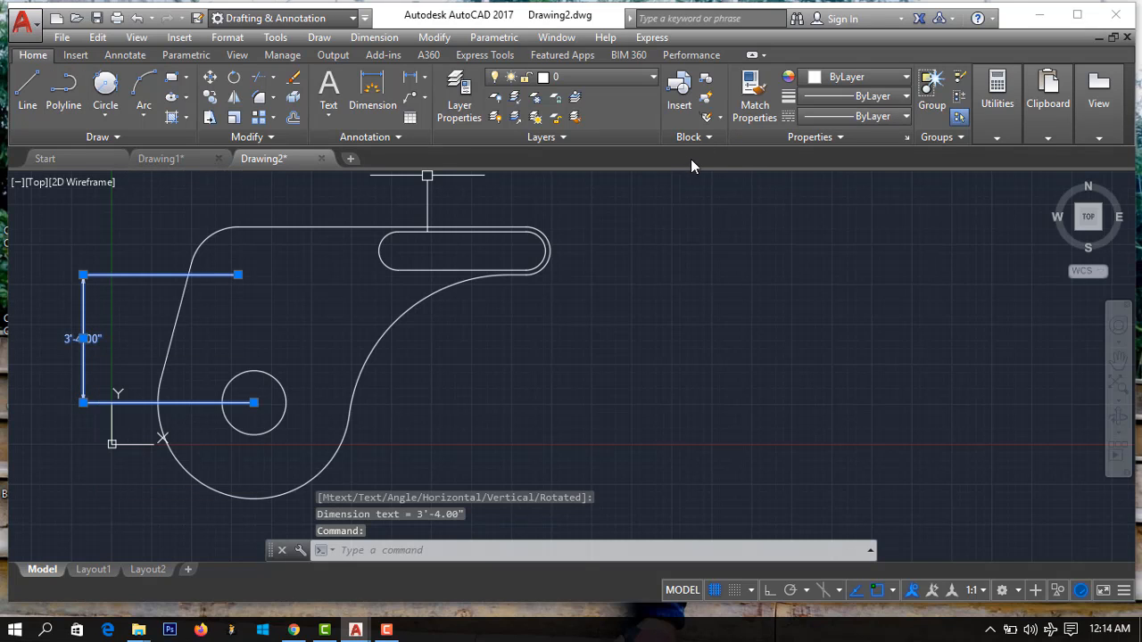
key("Delete")
Step: Make the Dimension layer current and add a vertical linear dimension from the hole's centre to the upper-left corner arc's centre, outside the bracket's left edge
left_click(615, 77)
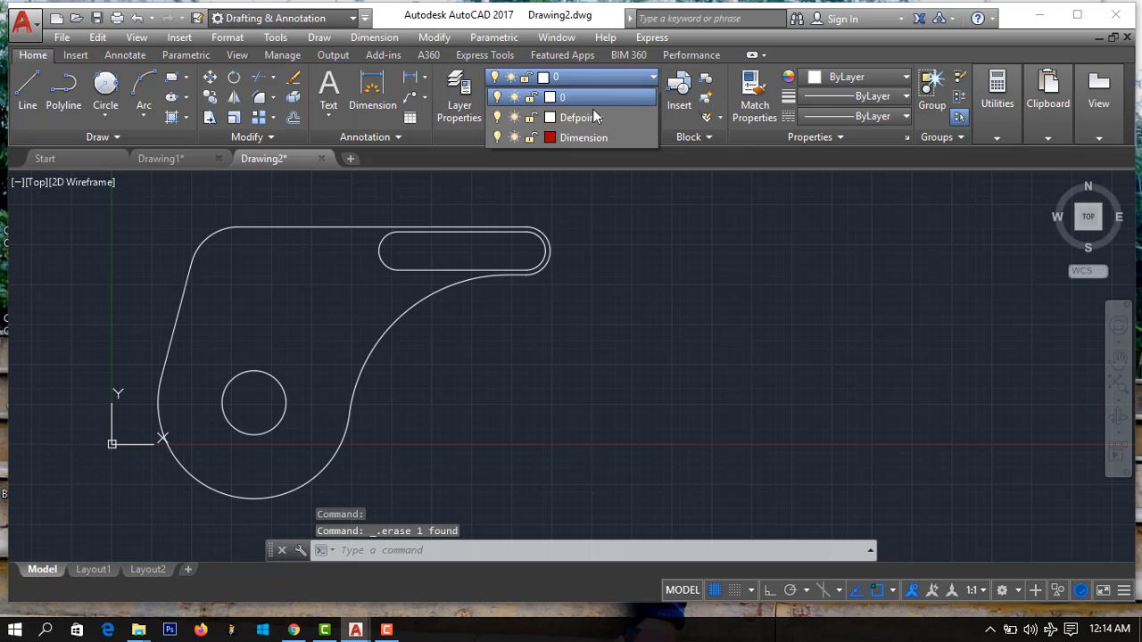
left_click(583, 136)
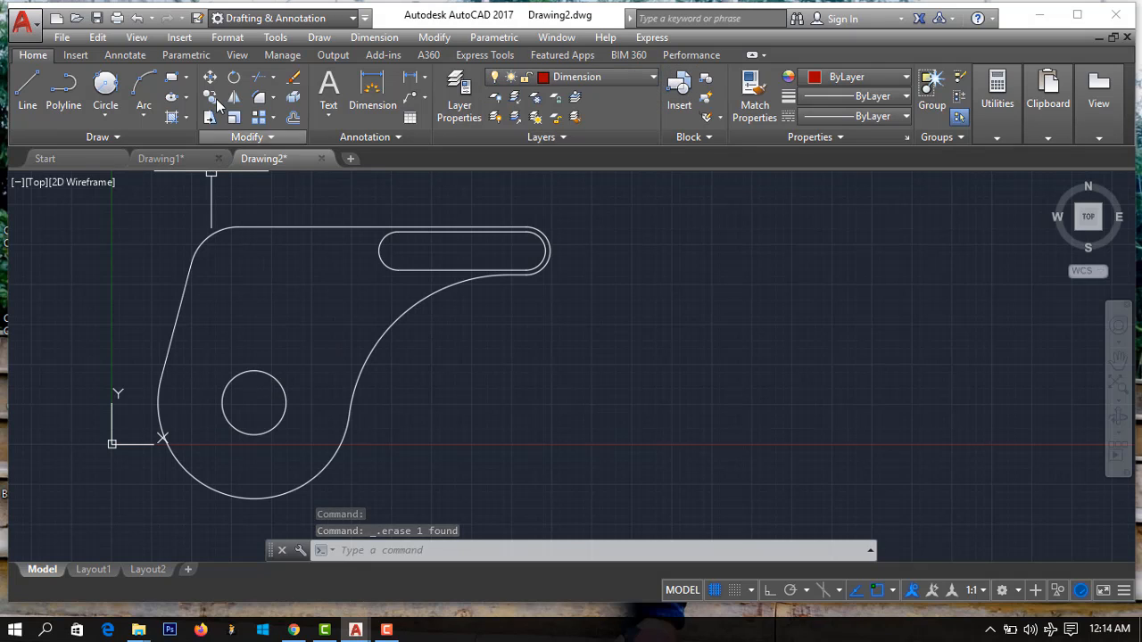
left_click(410, 82)
left_click(254, 402)
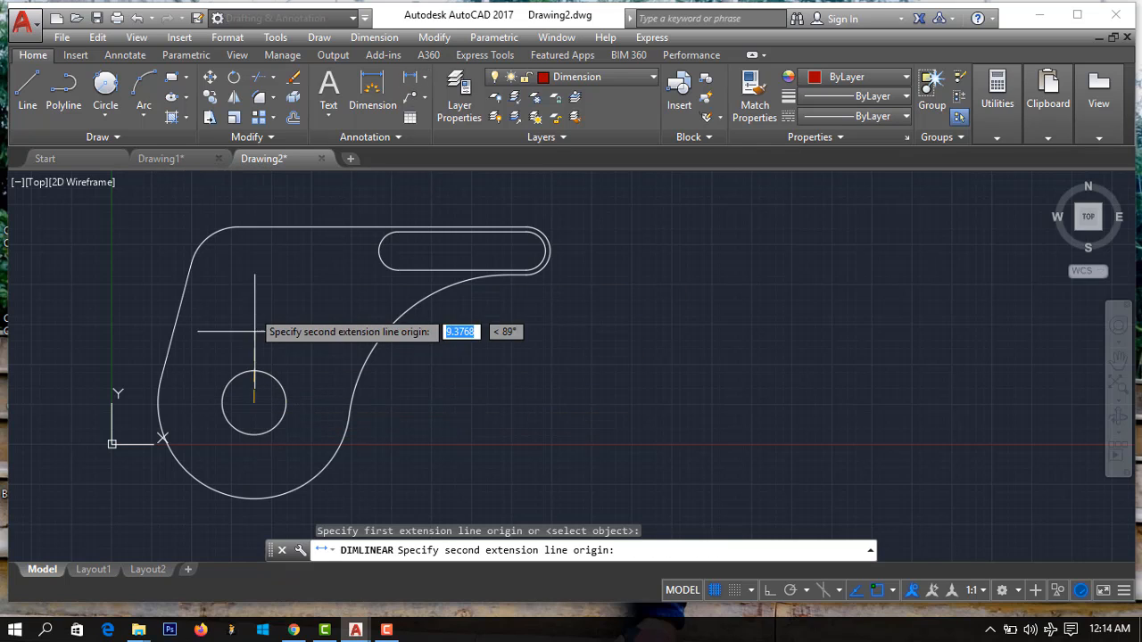
left_click(238, 275)
left_click(79, 307)
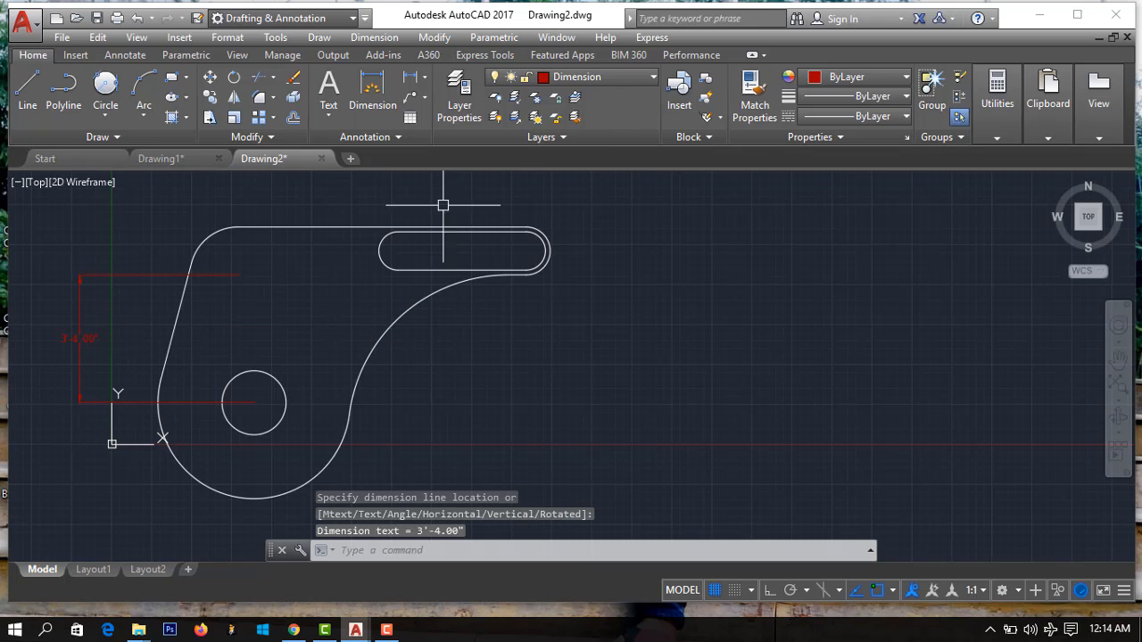
Step: Change the Dimension layer's colour to index colour 32
left_click(84, 338)
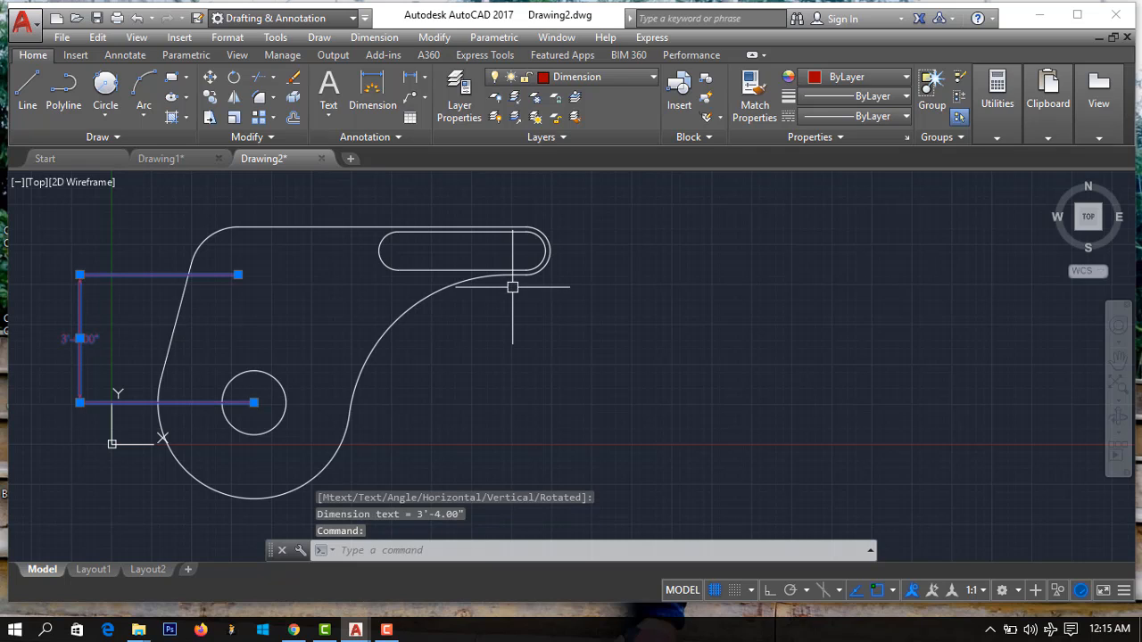
key("Escape")
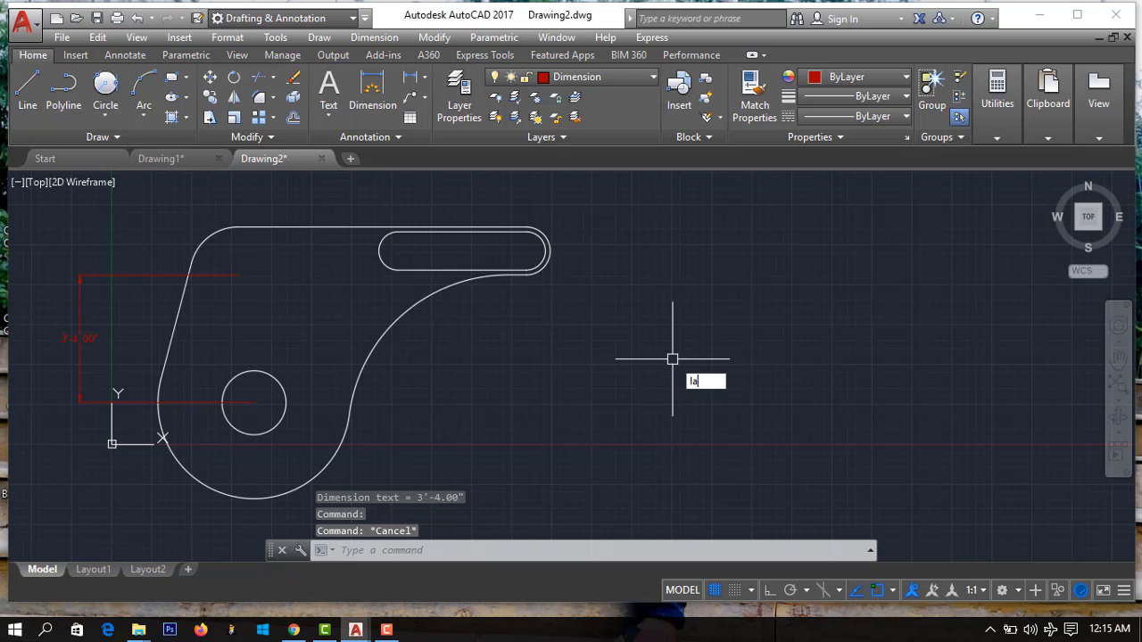
type("layer")
key("Return")
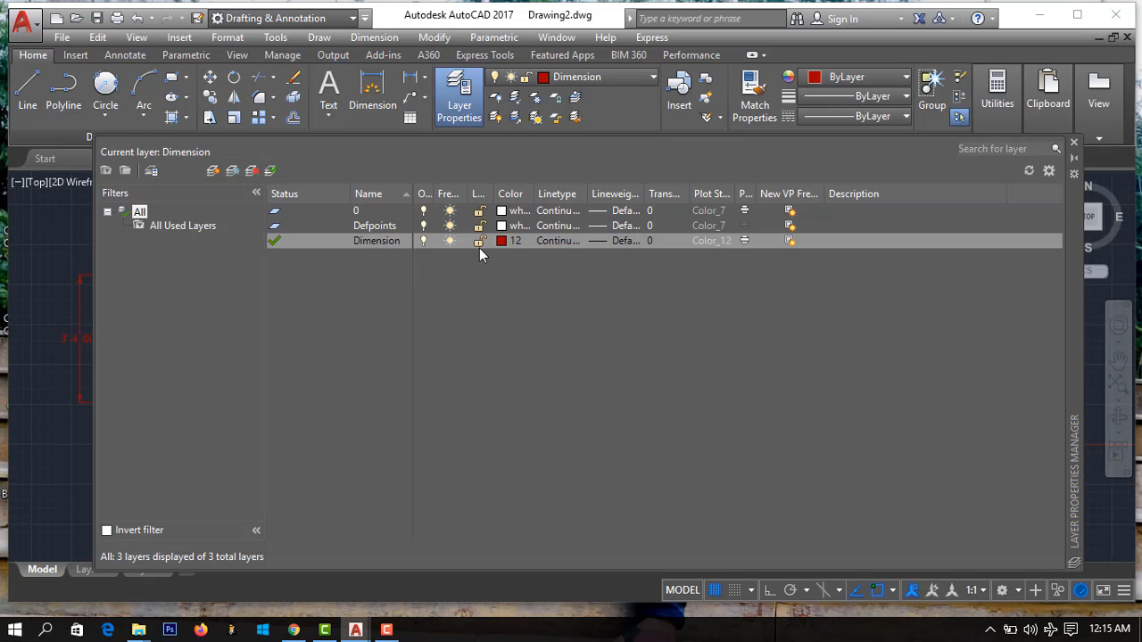
left_click(505, 240)
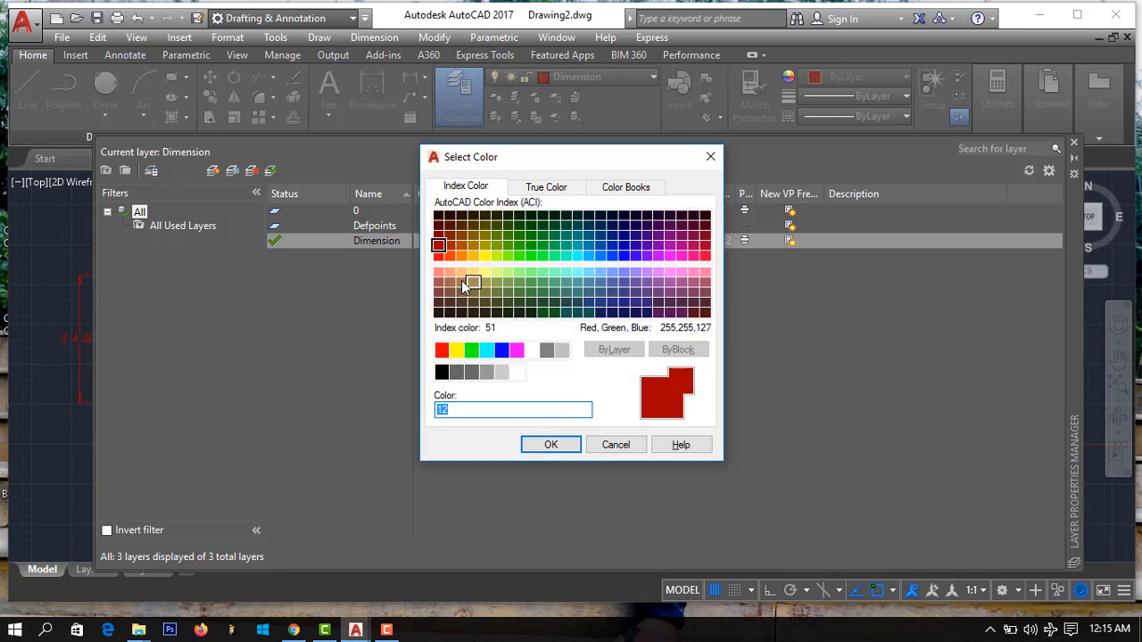
left_click(460, 247)
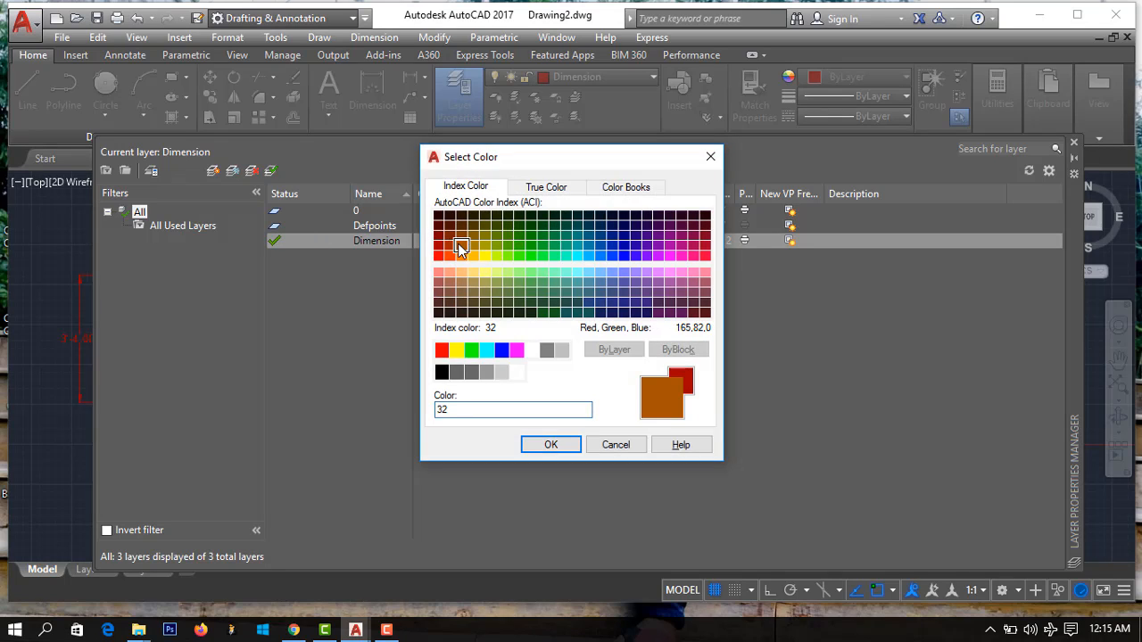
left_click(551, 444)
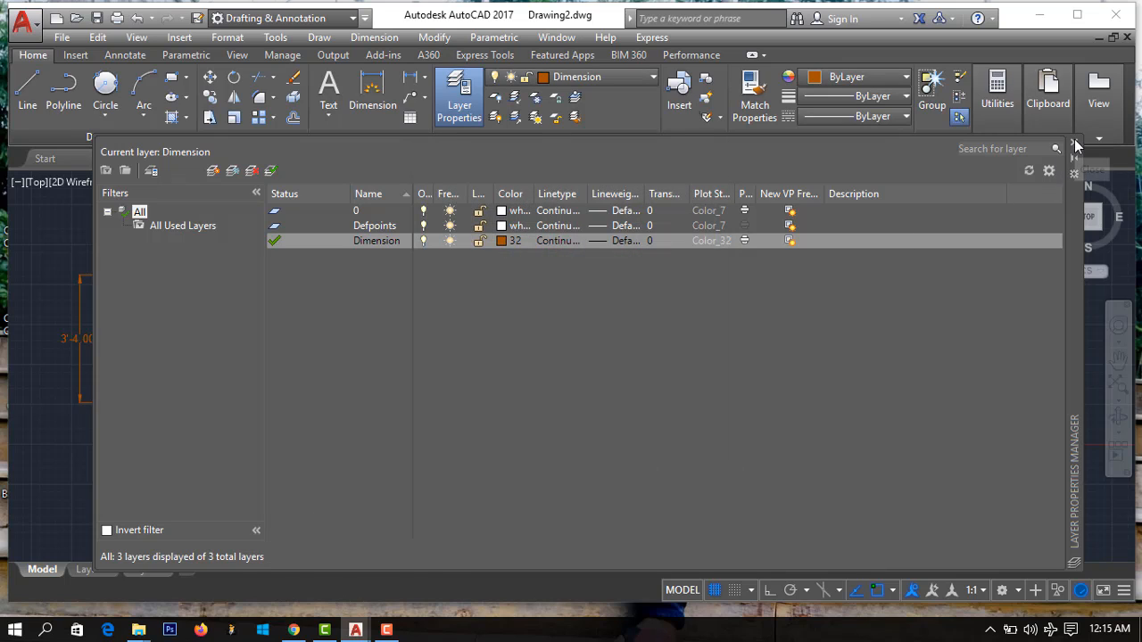
left_click(1073, 144)
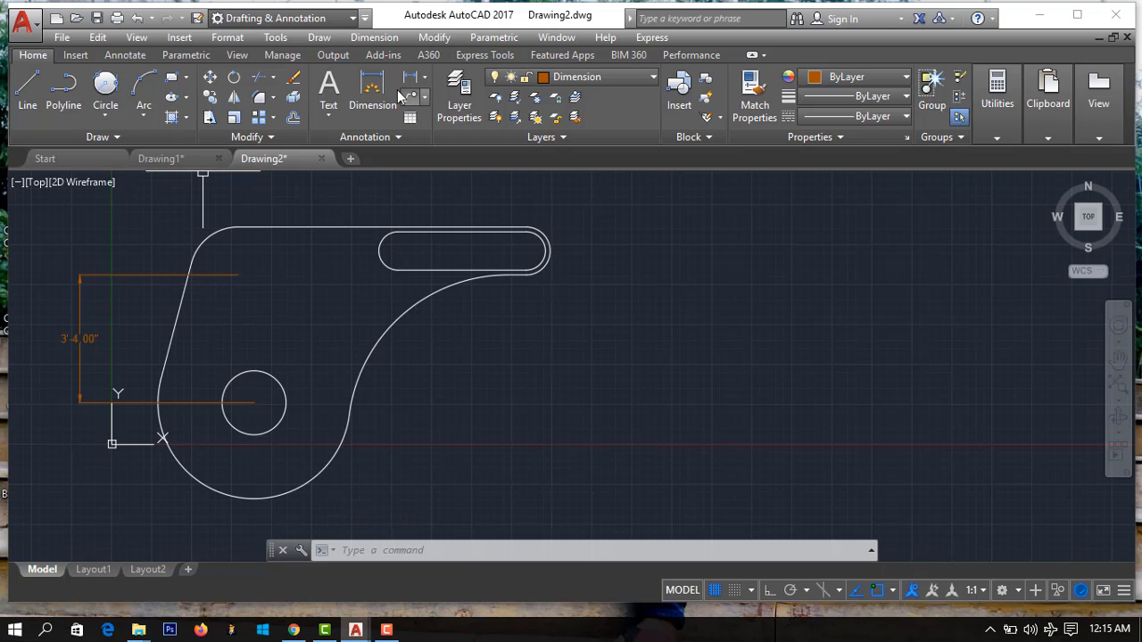
Step: Add a horizontal linear dimension between the hole's centre and the upper-left corner arc's centre, placed above the bracket
left_click(411, 78)
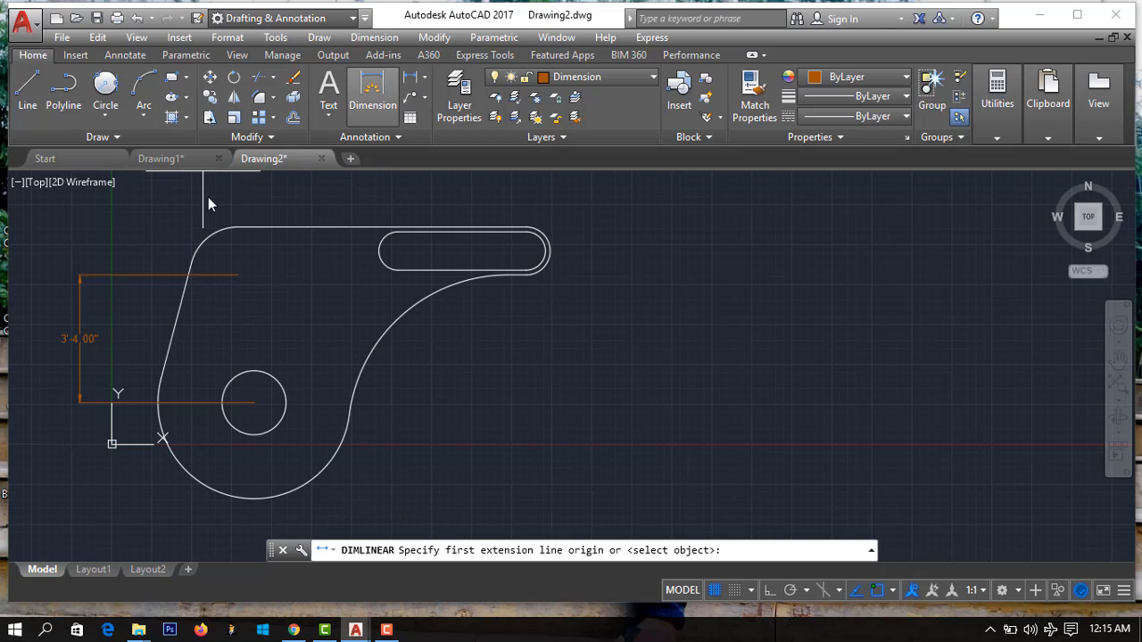
left_click(254, 403)
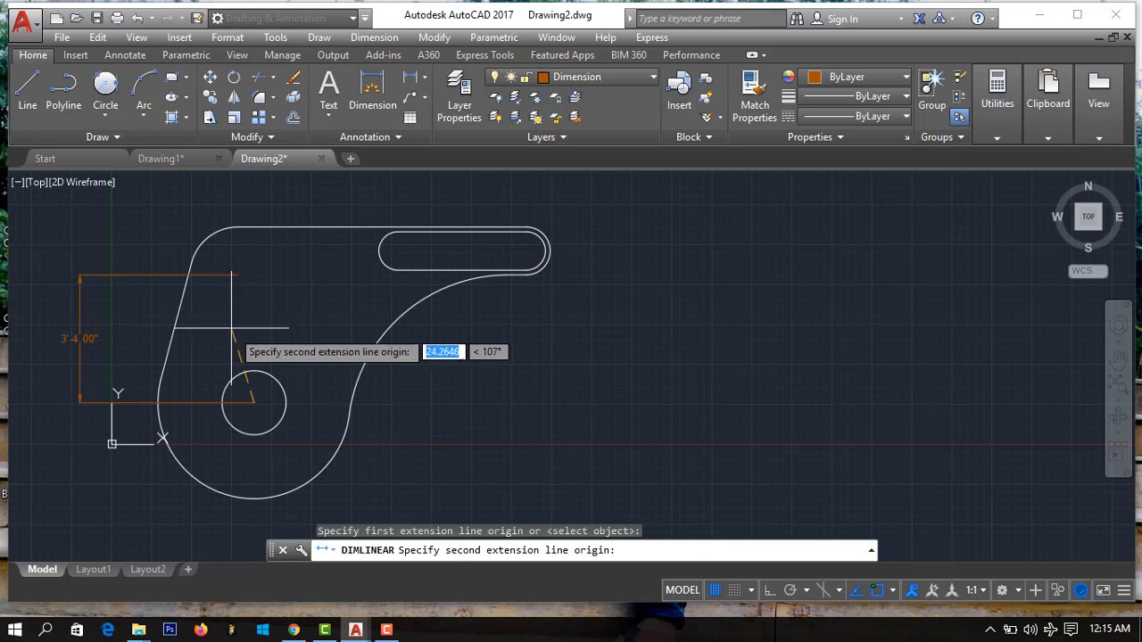
left_click(239, 275)
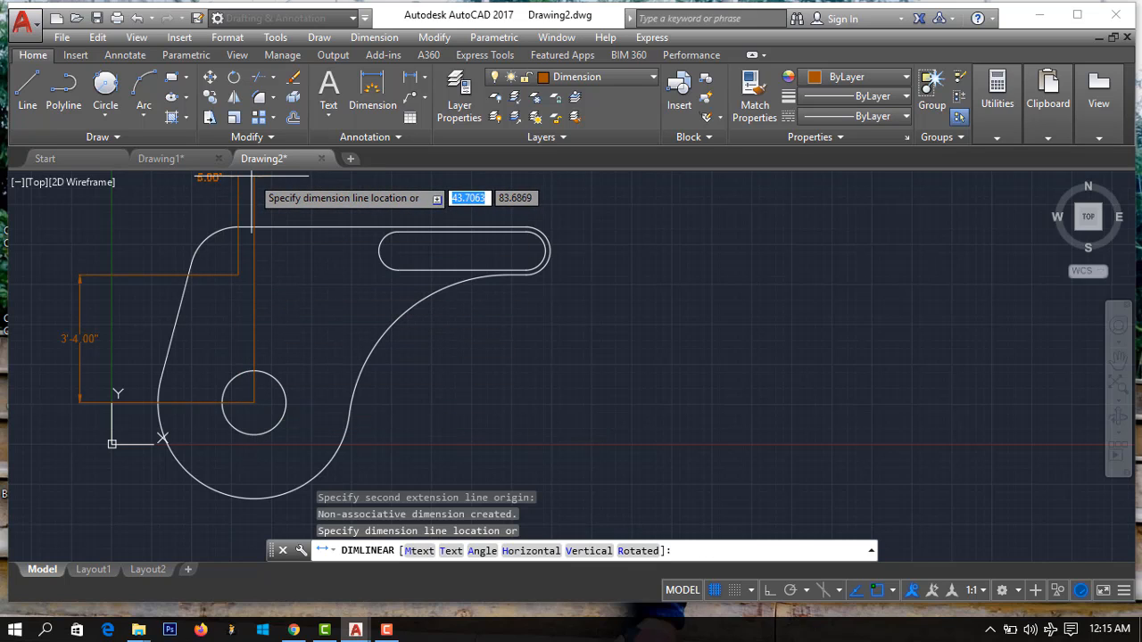
left_click(251, 177)
Step: Add a horizontal linear dimension from the upper-left corner arc's centre to the arm's end-arc centre, level with the previous one above the bracket
scroll(170, 219, "up", 3)
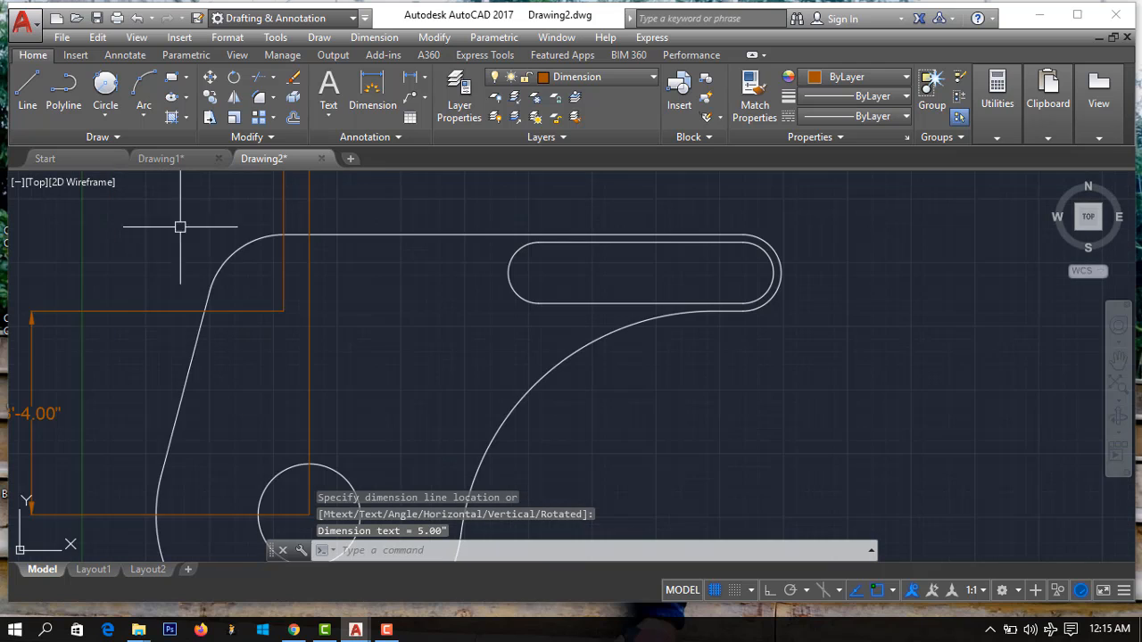
scroll(184, 224, "down", 3)
mouse_move(193, 220)
middle_mouse_down()
mouse_move(358, 310)
mouse_move(390, 306)
middle_mouse_up()
scroll(438, 329, "up", 3)
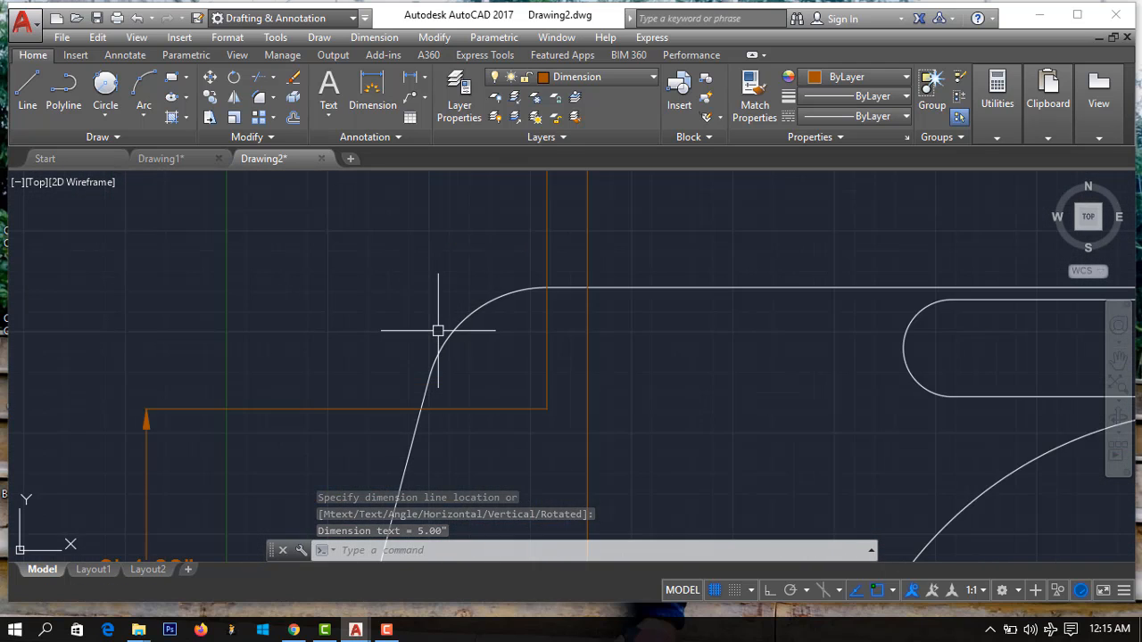
scroll(438, 327, "down", 3)
scroll(522, 387, "up", 2)
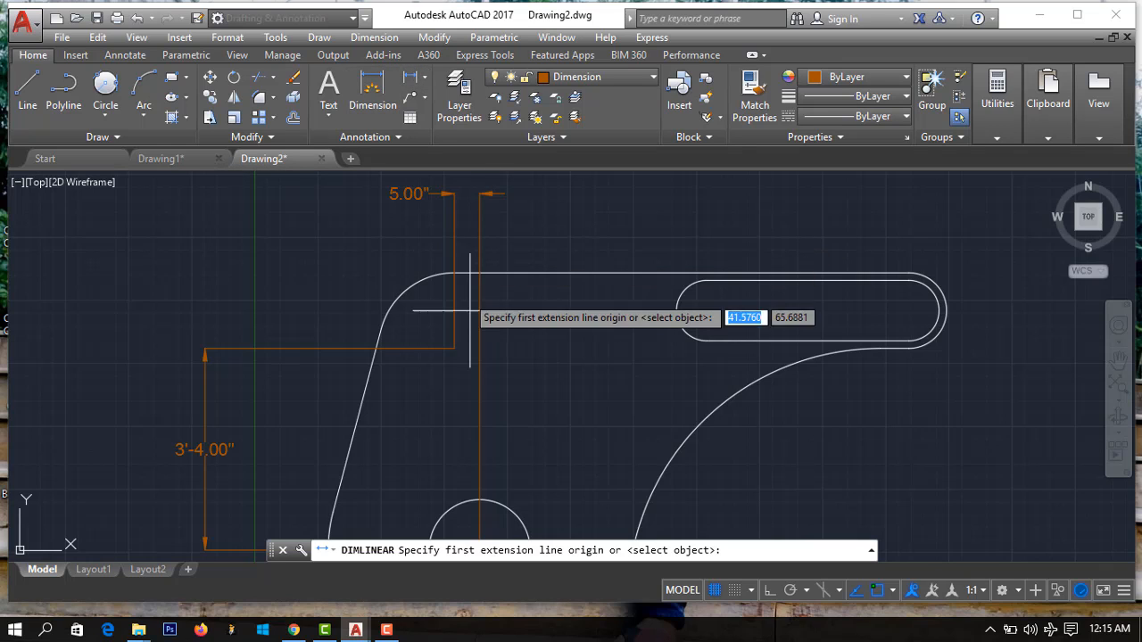
left_click(455, 348)
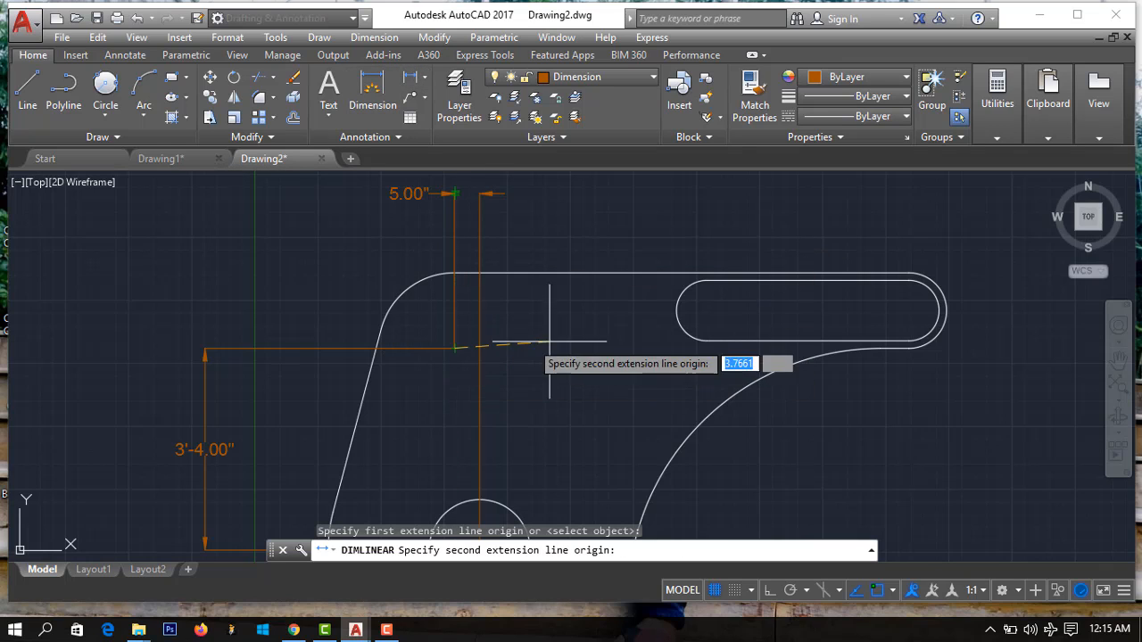
left_click(908, 311)
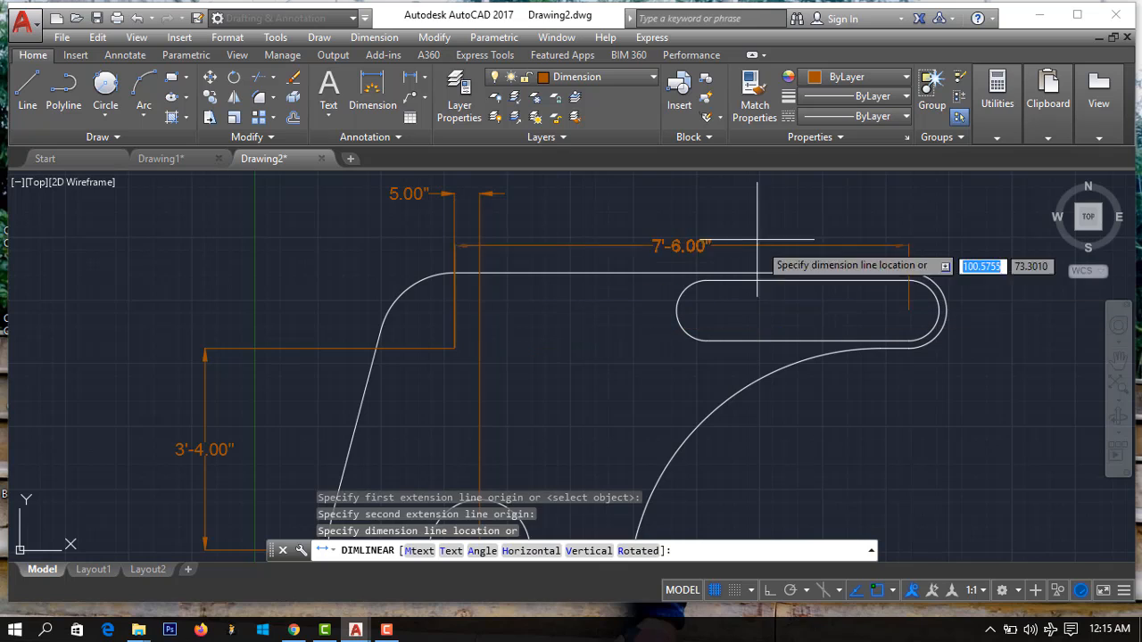
left_click(714, 196)
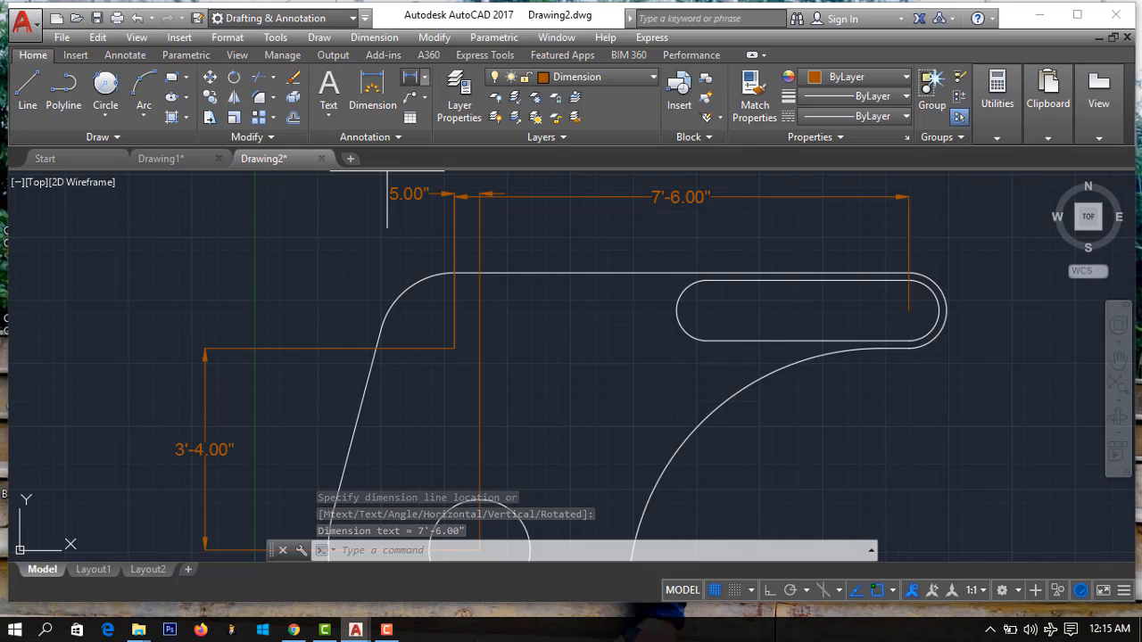
Step: Dimension the horizontal distance between the slot's two end-arc centres, placing it between the bracket's top edge and the longer dimension
left_click(373, 89)
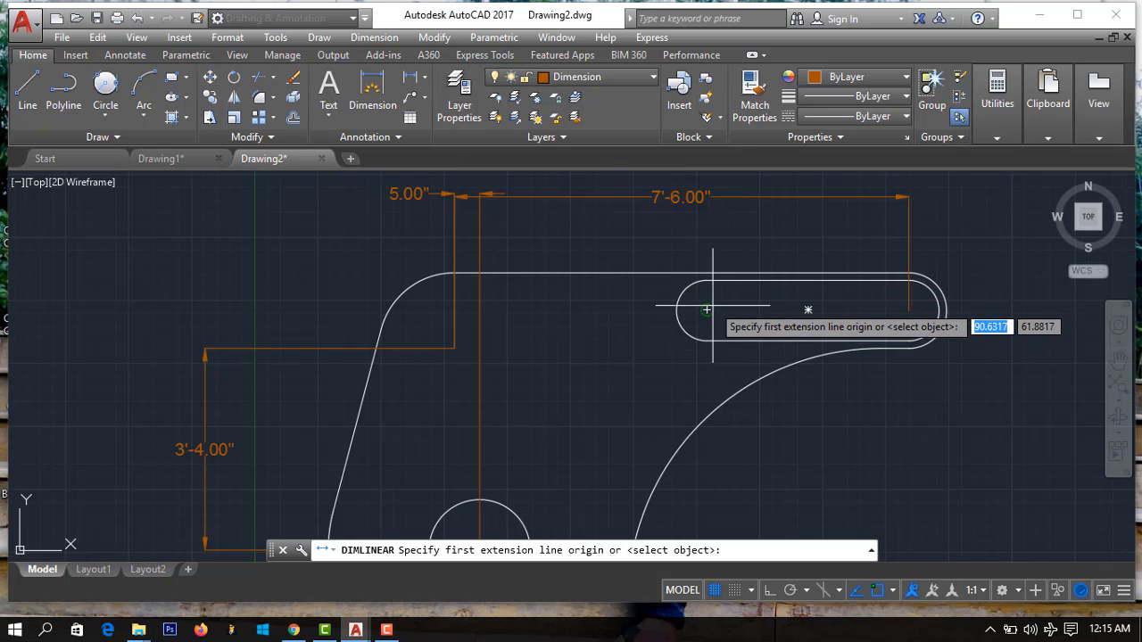
left_click(706, 310)
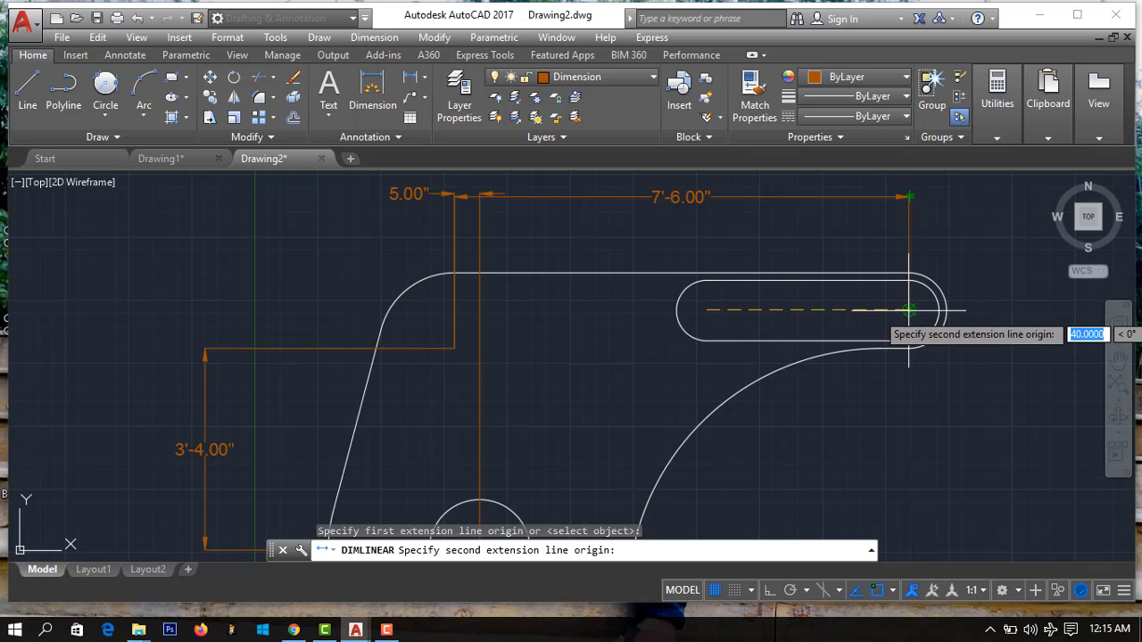
left_click(908, 310)
left_click(837, 233)
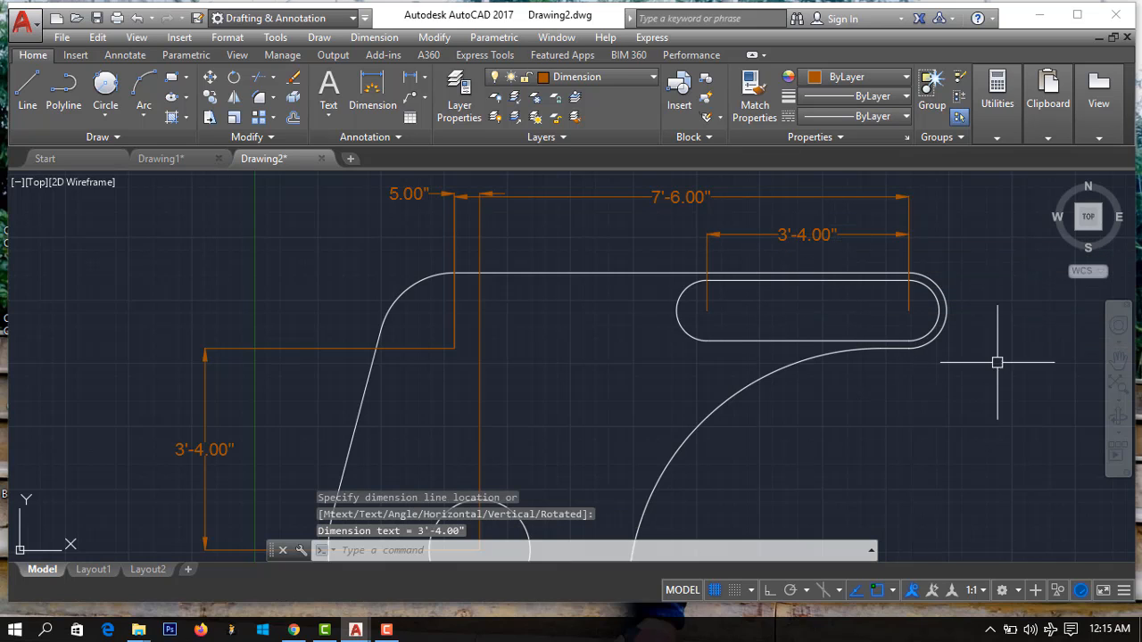
Step: Add radius dimensions to the arm's rounded outer end and the slot's adjacent end arc, with both texts outside the bracket
left_click(425, 80)
left_click(446, 242)
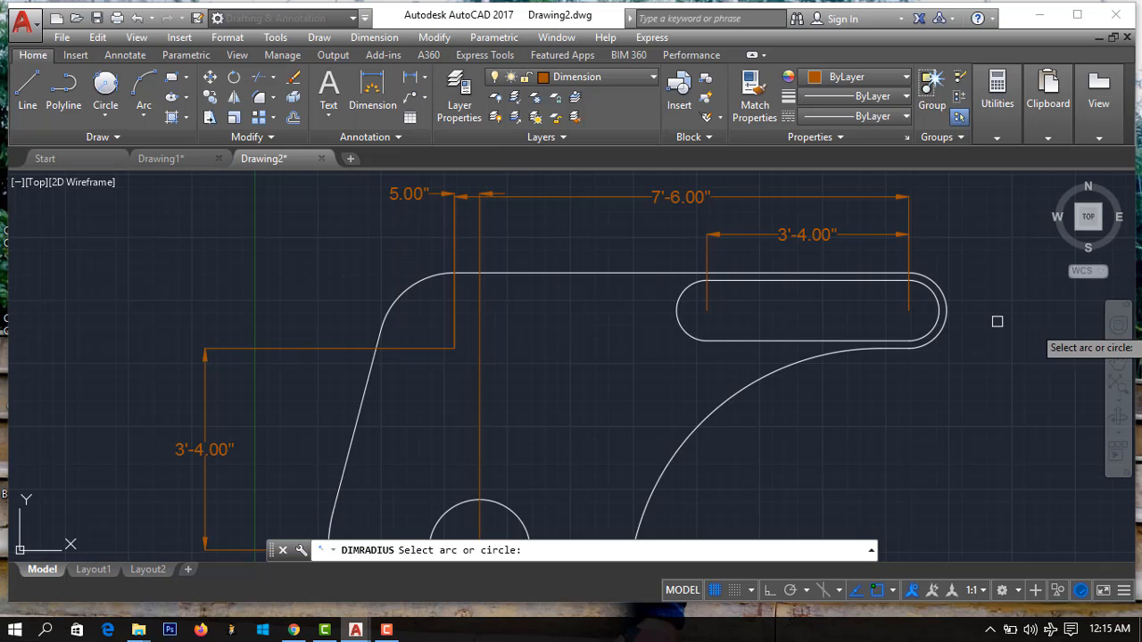
left_click(944, 314)
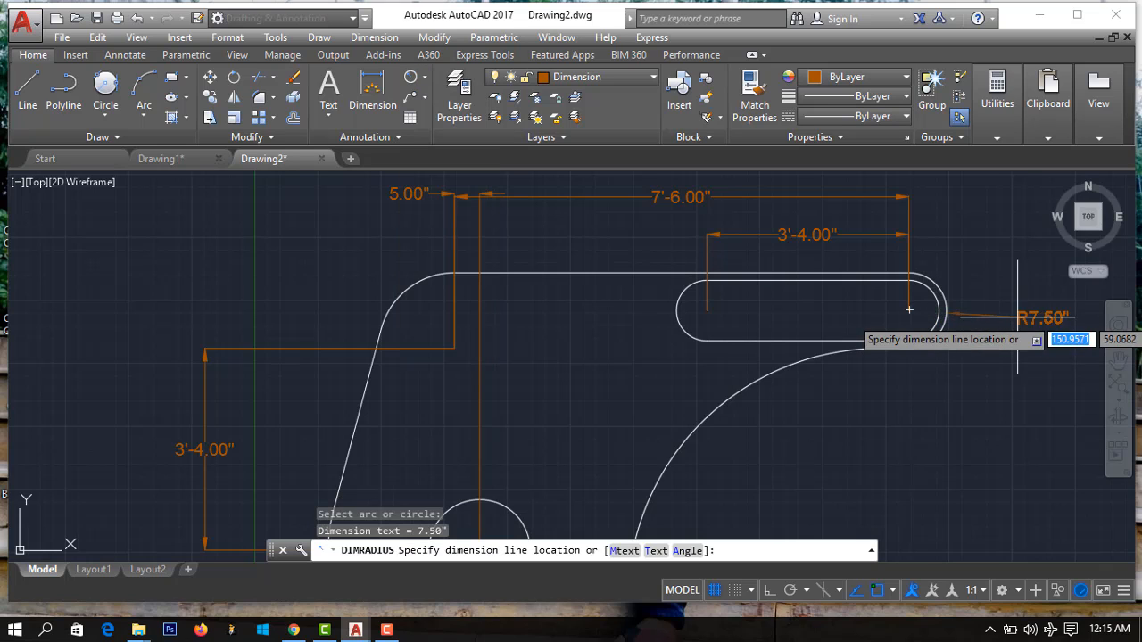
left_click(1026, 317)
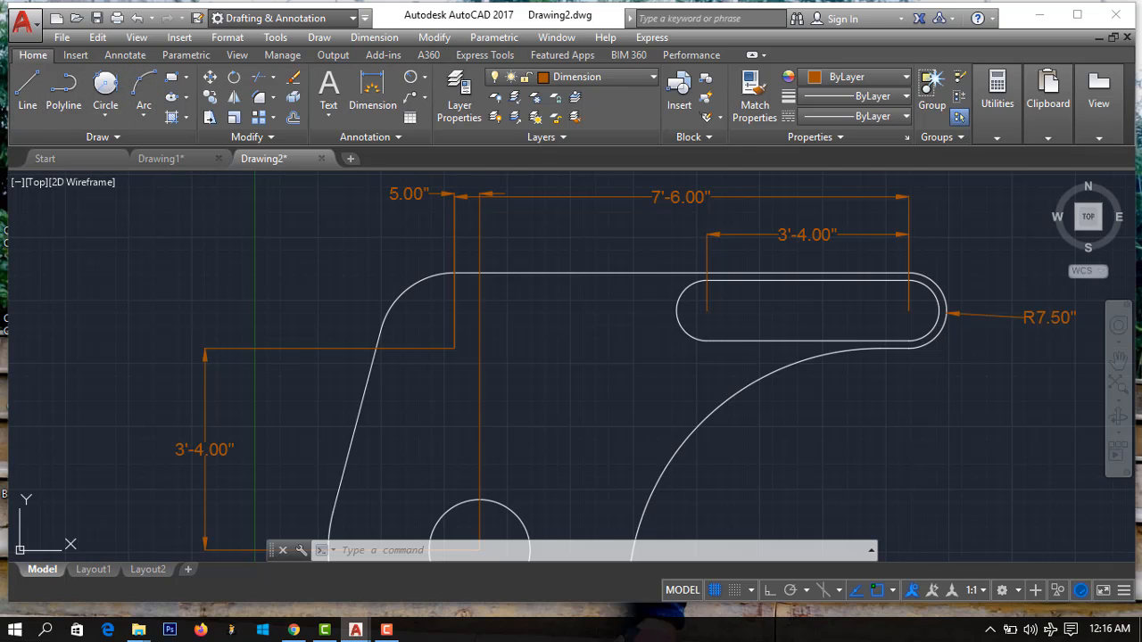
left_click(410, 77)
left_click(933, 295)
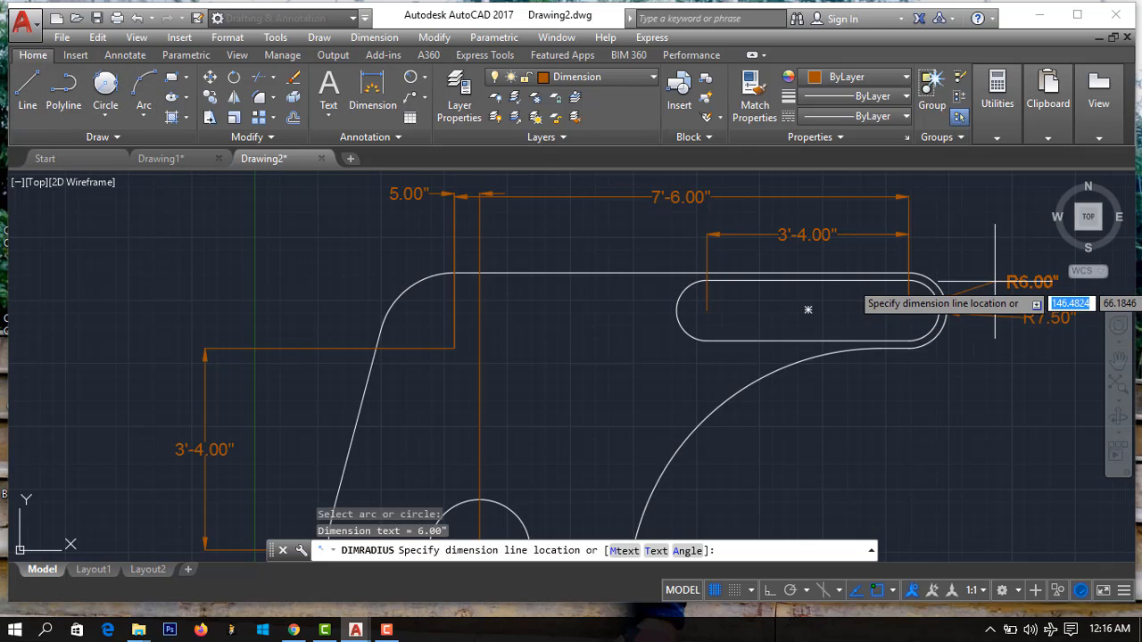
left_click(996, 282)
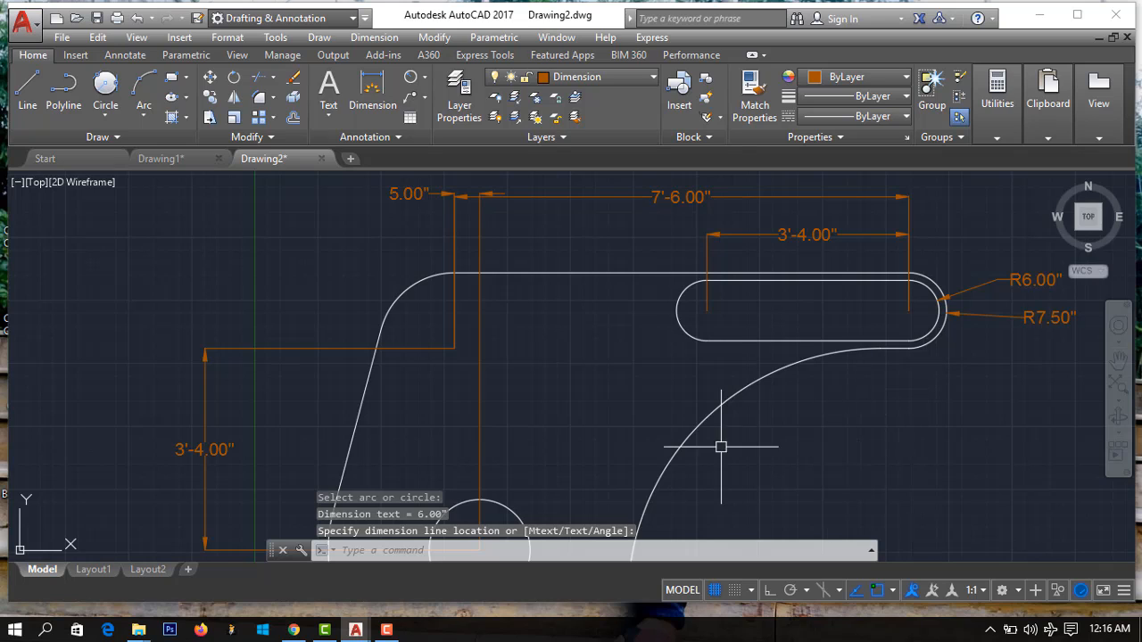
Step: Add a radius dimension to the large concave arc under the arm, with its text outside the profile
key("Return")
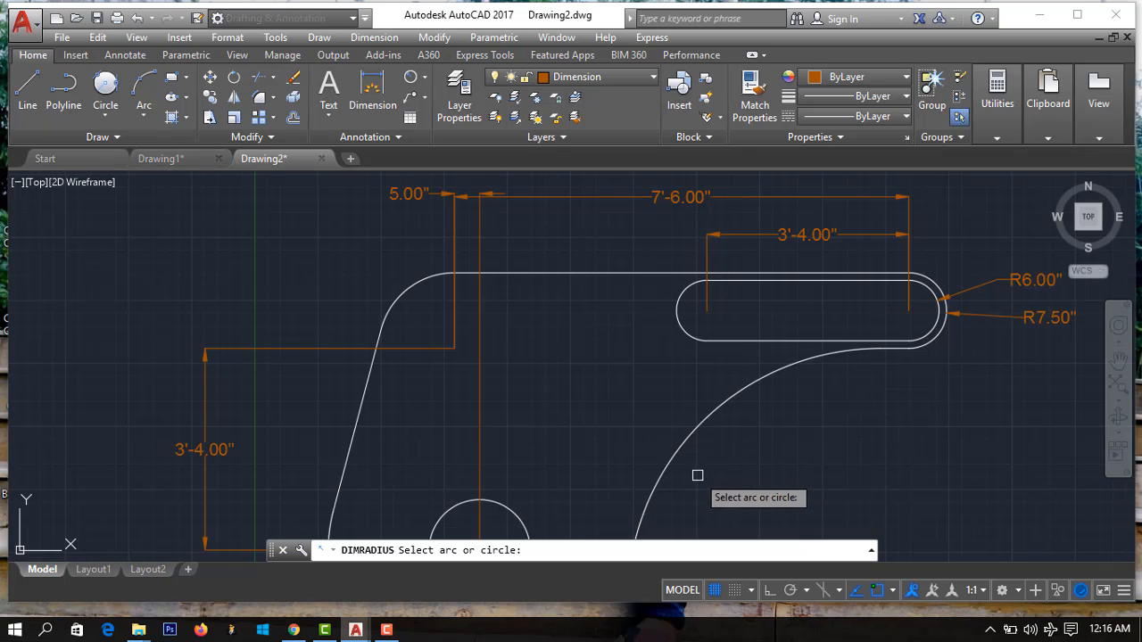
left_click(689, 451)
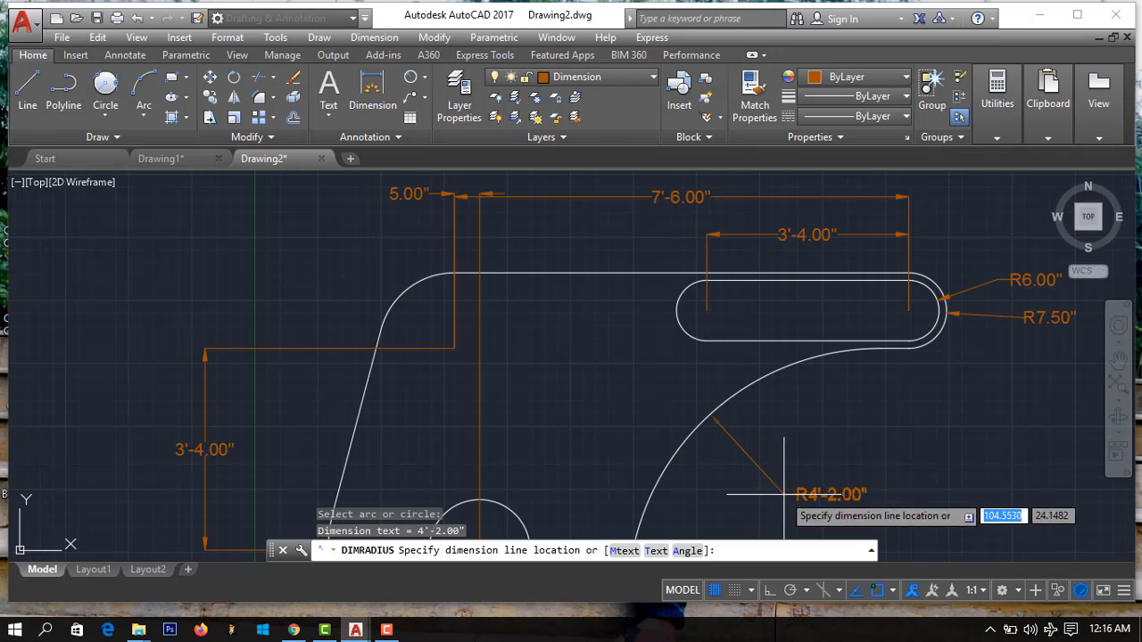
left_click(740, 486)
Step: Add a radius dimension to the large round arc at the bracket's base, with its text outside to the lower right
scroll(595, 450, "up", 2)
scroll(597, 455, "down", 4)
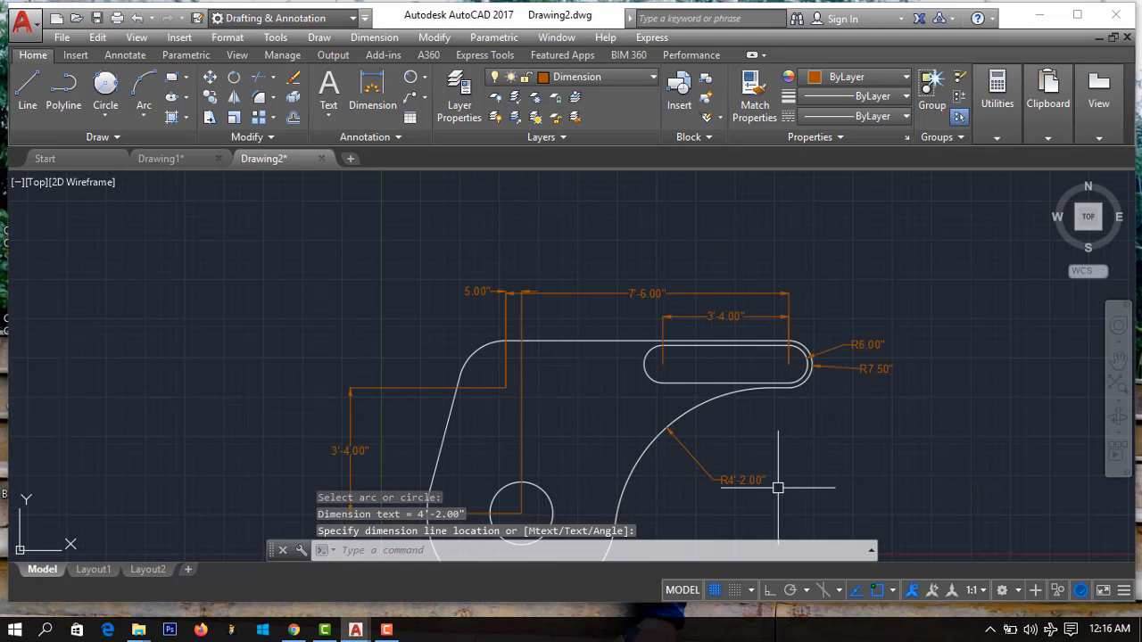
mouse_move(778, 487)
middle_mouse_down()
mouse_move(833, 428)
mouse_move(839, 351)
middle_mouse_up()
left_click(761, 341)
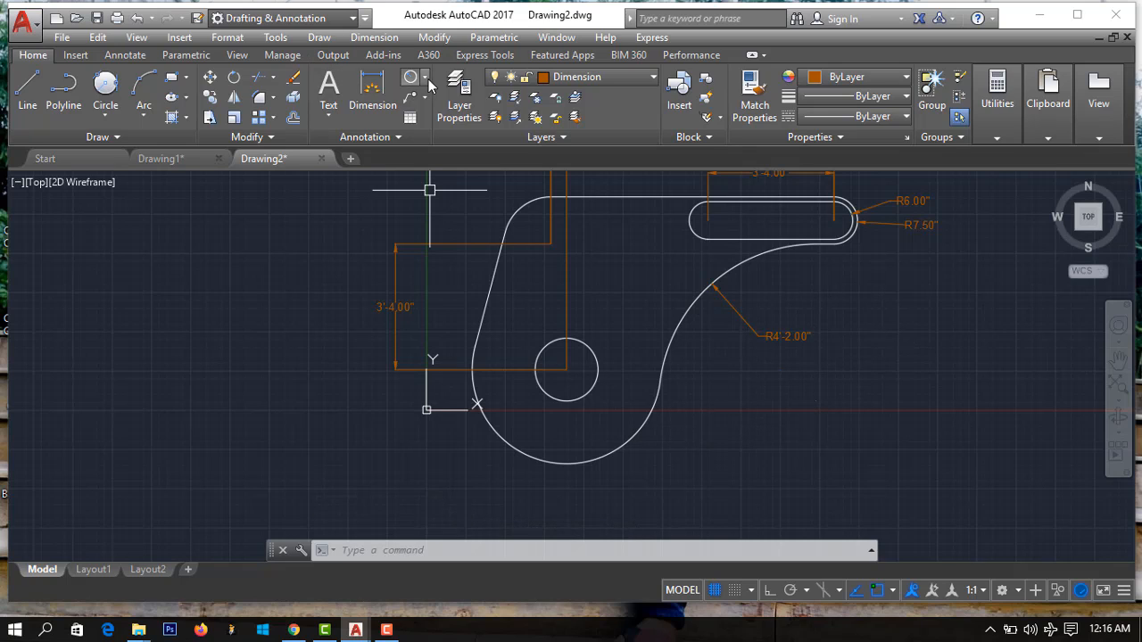
left_click(411, 80)
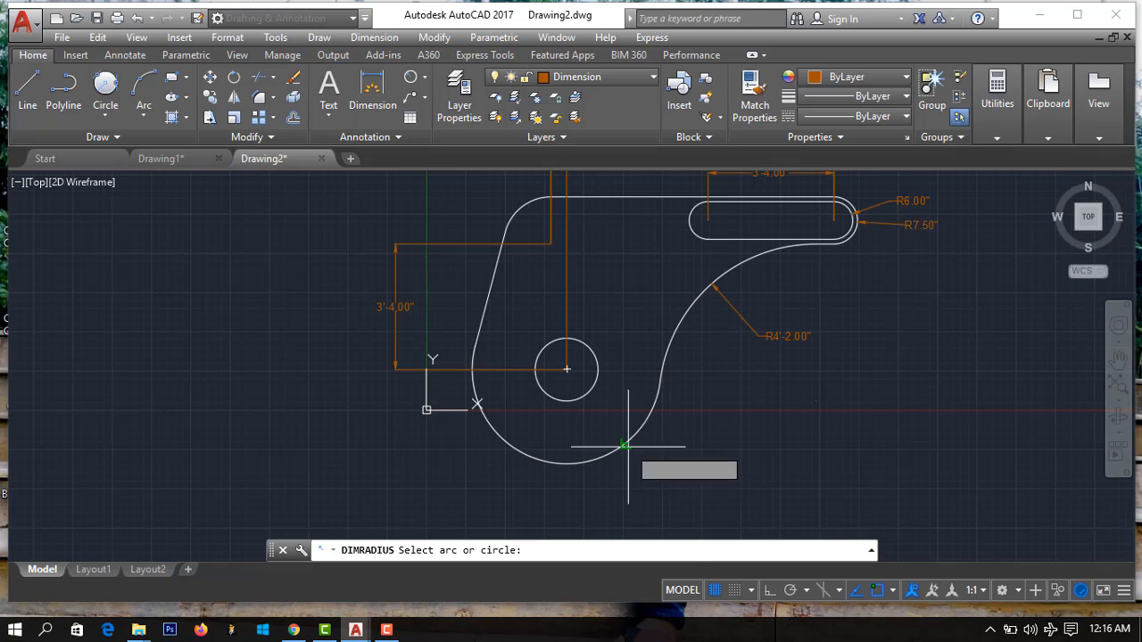
left_click(625, 449)
left_click(676, 472)
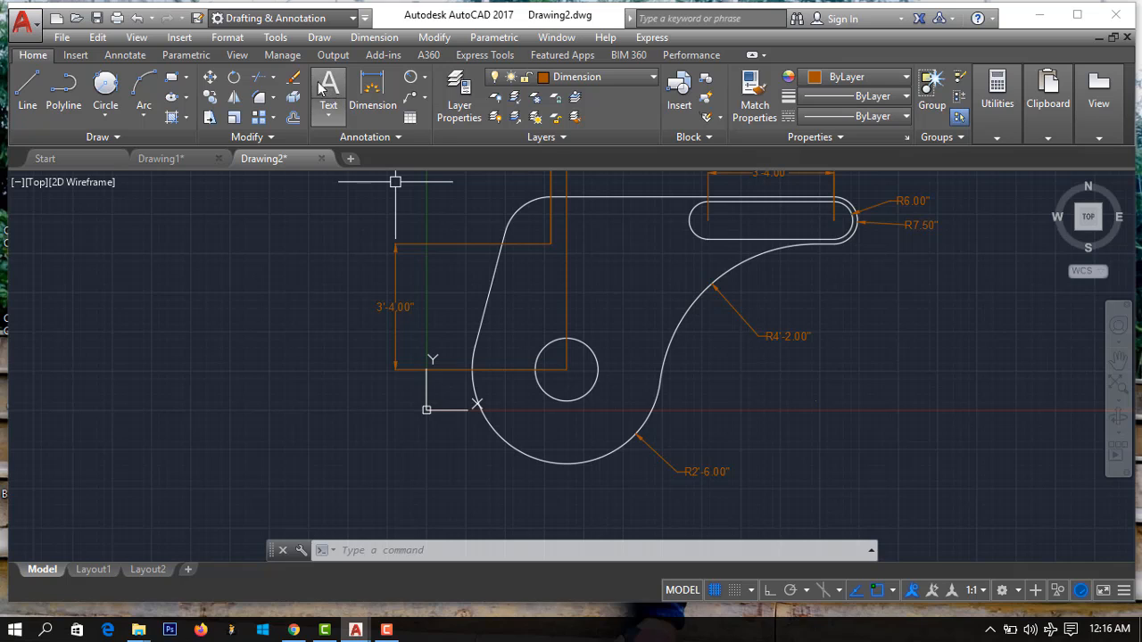
Step: Add a radius dimension to the hole, with its text outside the bracket to the lower left
left_click(409, 77)
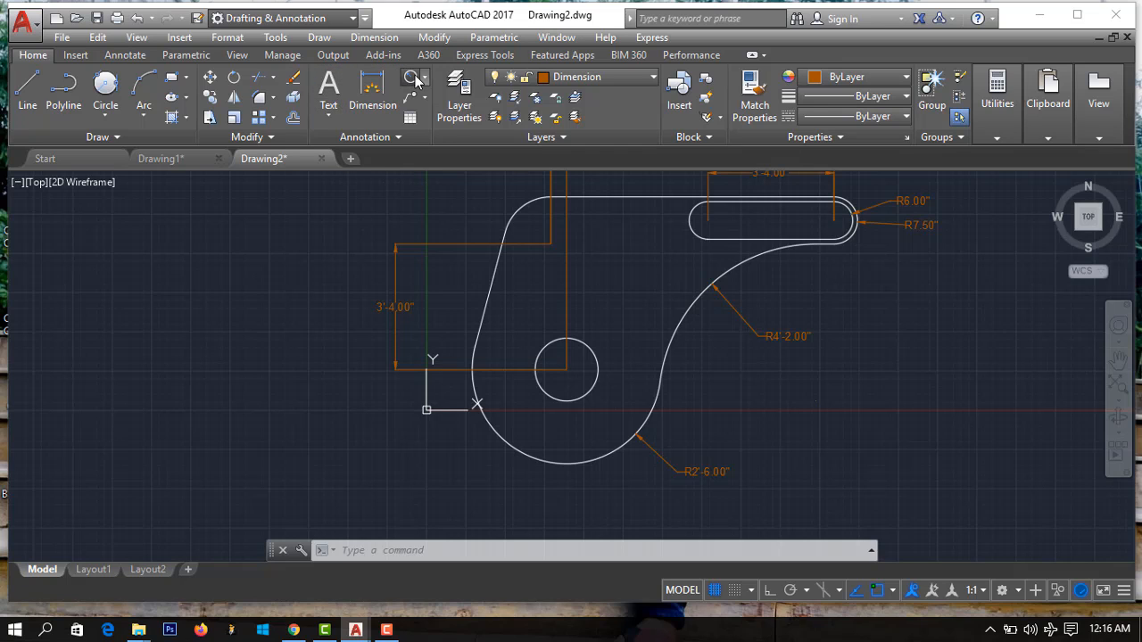
left_click(556, 397)
left_click(409, 467)
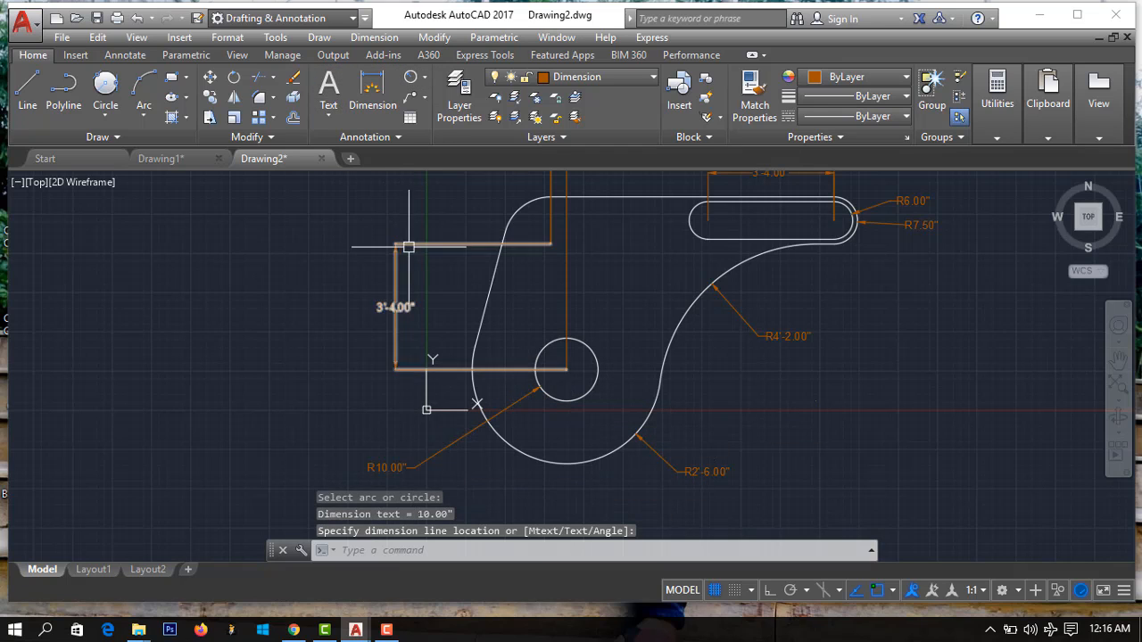
Step: Examine the whole bracket and its linear and radius dimensions, both close up and in full
scroll(596, 323, "up", 2)
scroll(598, 324, "down", 3)
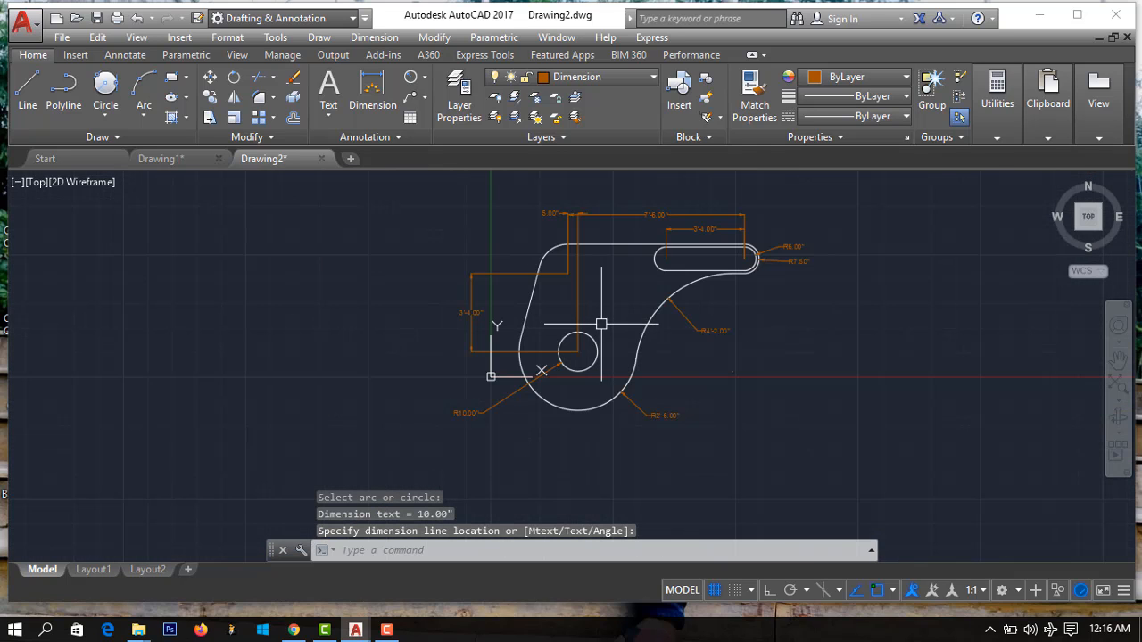
scroll(601, 239, "up", 2)
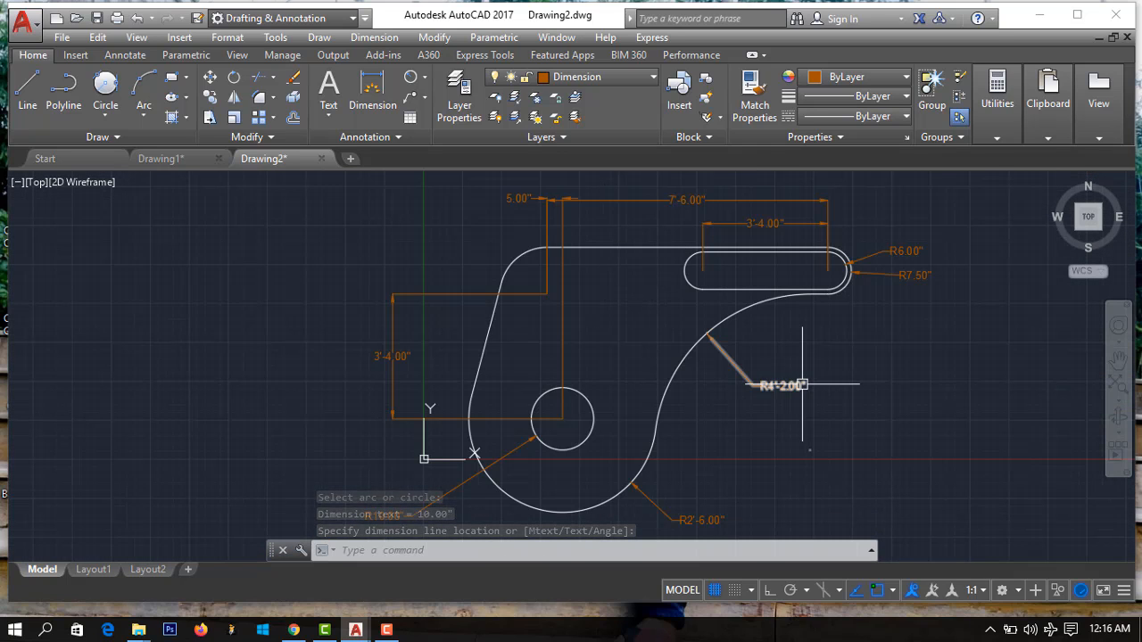
scroll(796, 387, "down", 2)
scroll(785, 375, "up", 3)
scroll(759, 339, "down", 1)
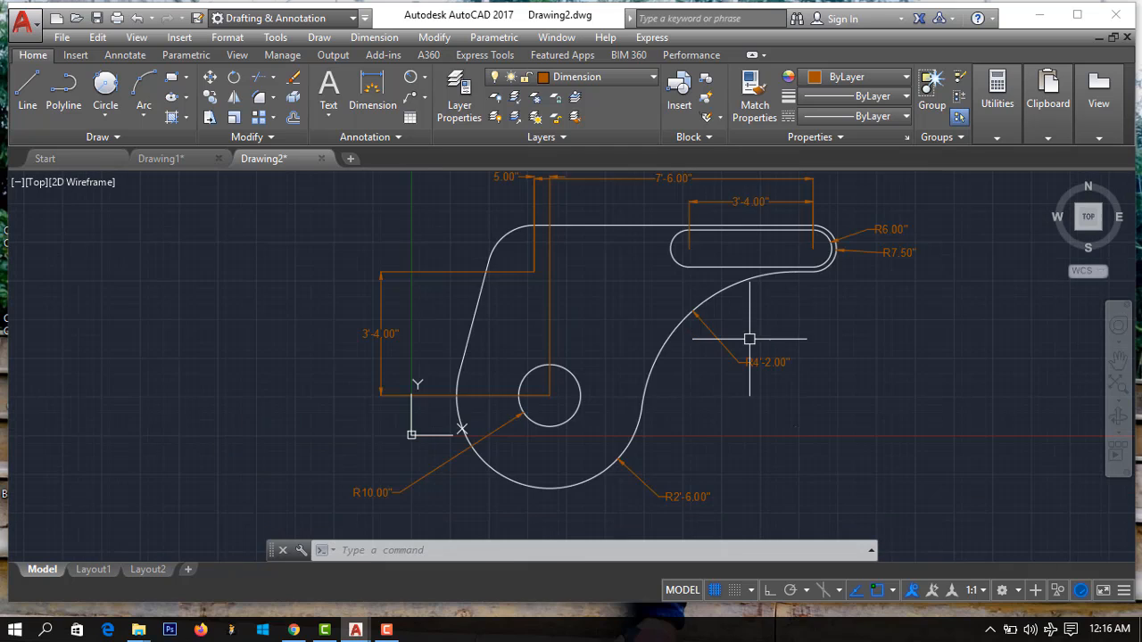
scroll(594, 223, "up", 2)
scroll(602, 255, "down", 2)
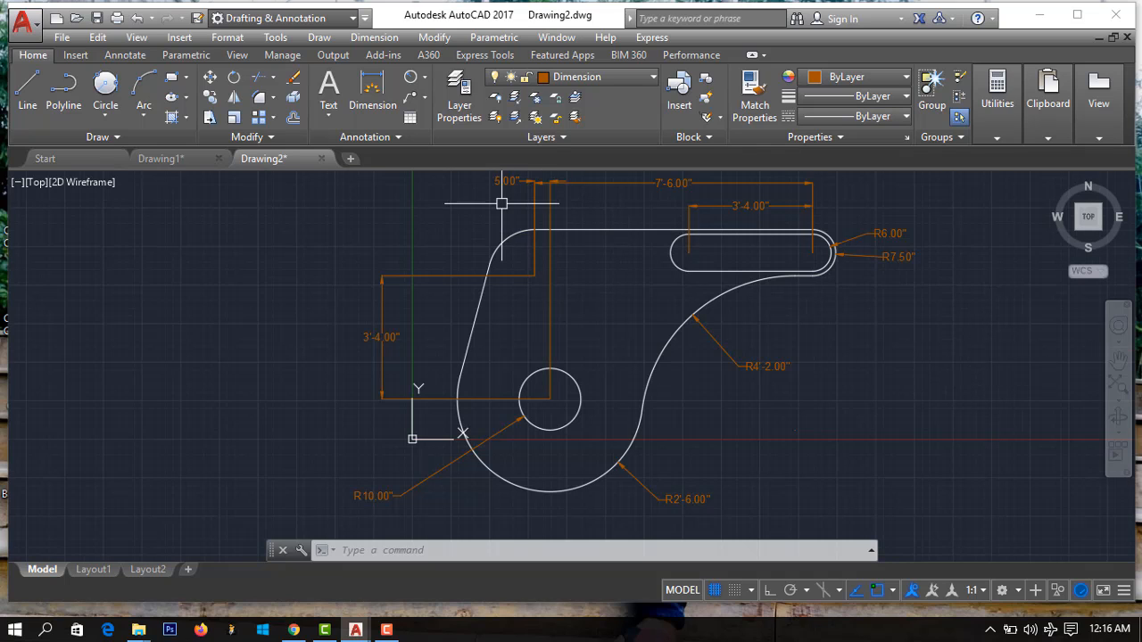
scroll(501, 204, "up", 2)
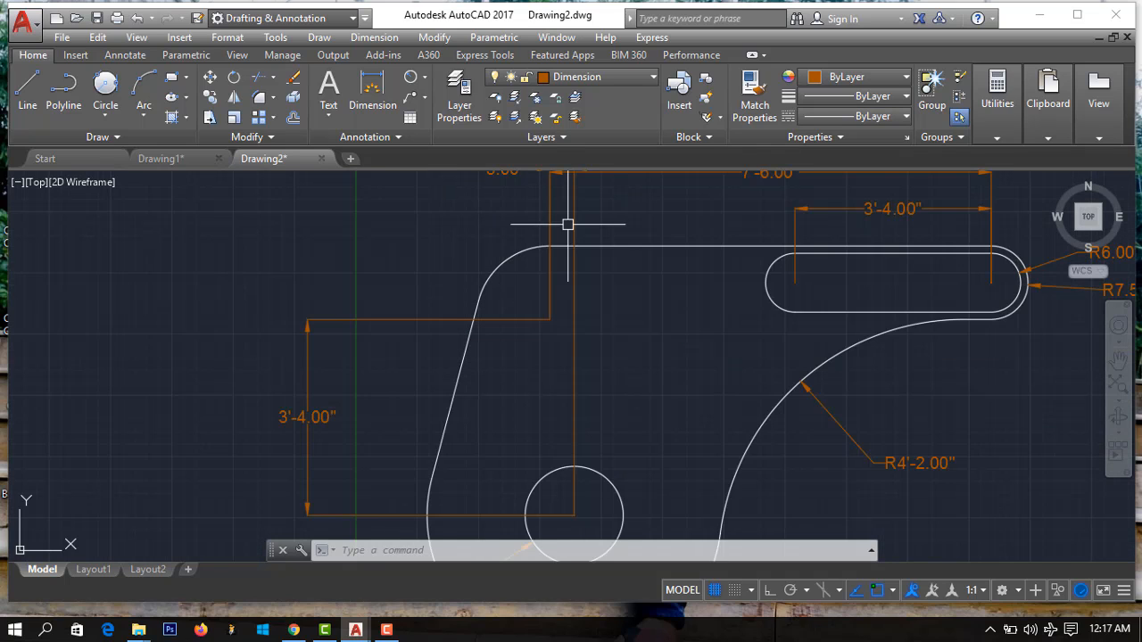
scroll(625, 187, "down", 4)
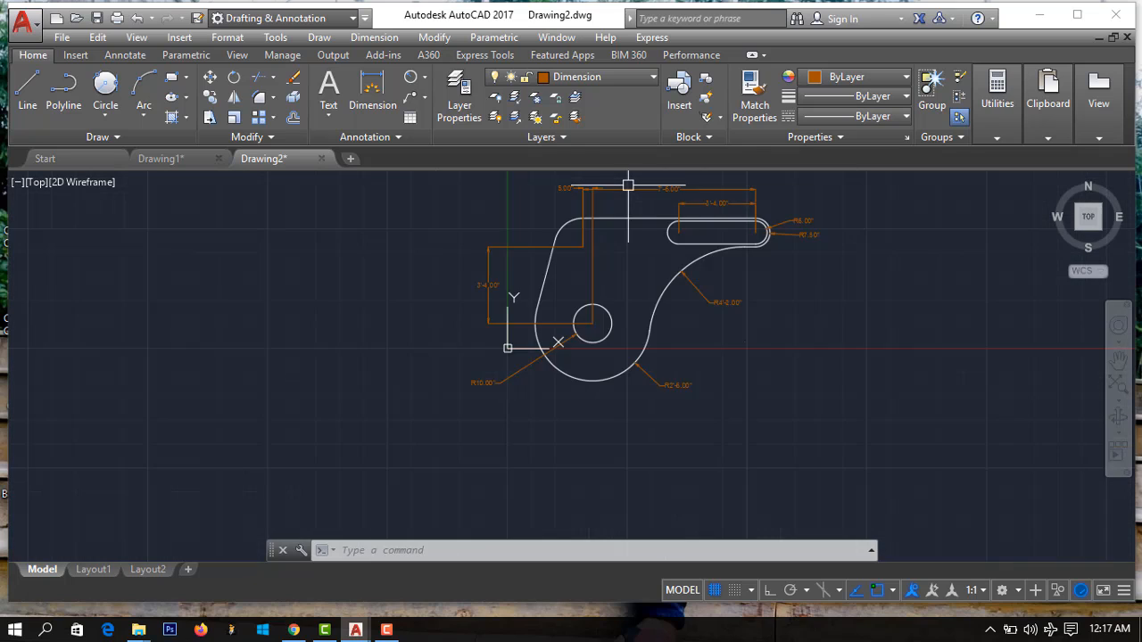
scroll(628, 184, "up", 4)
scroll(628, 184, "down", 2)
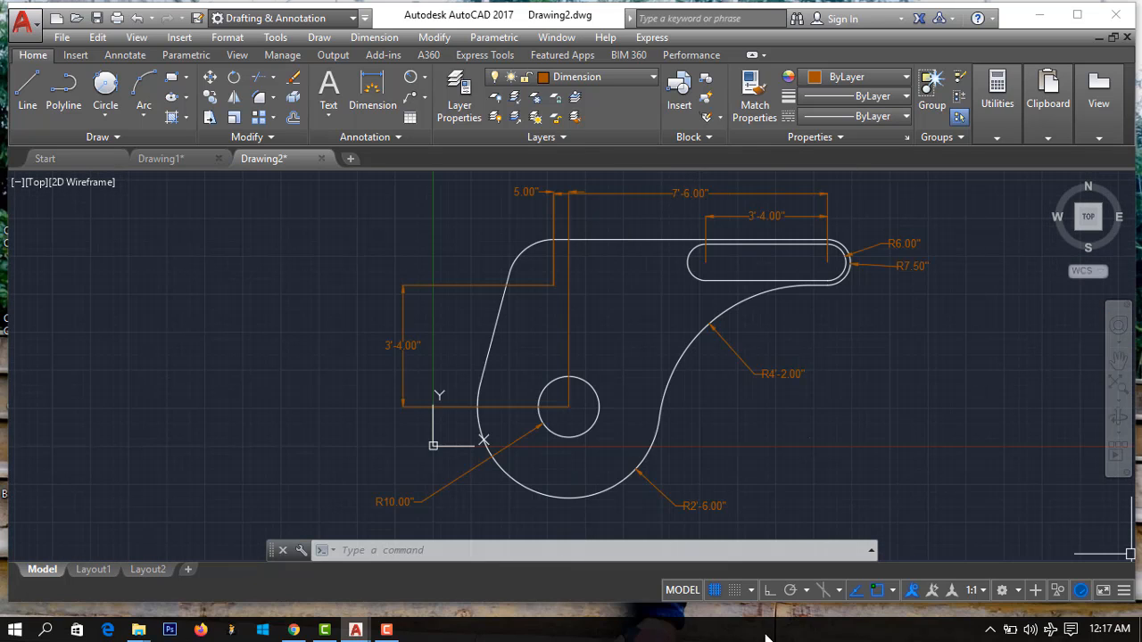
left_click(387, 631)
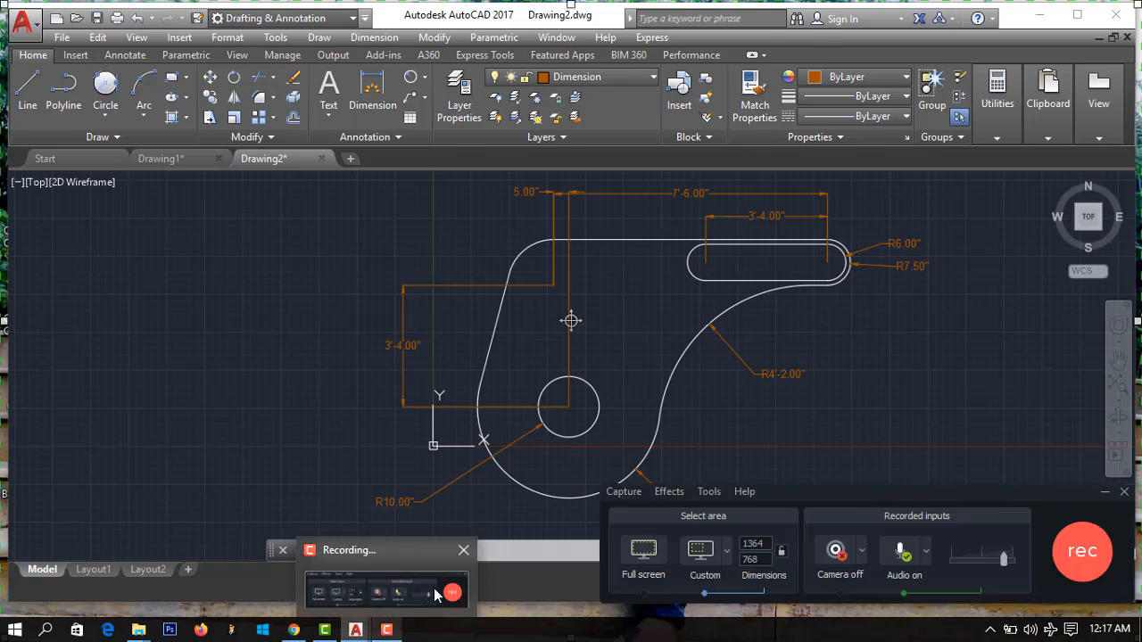